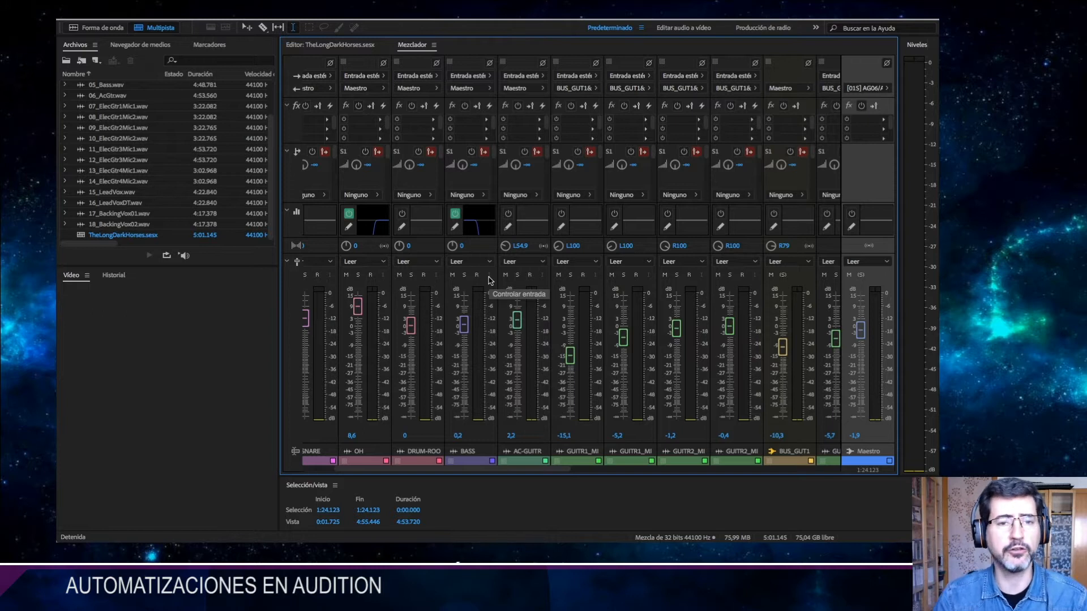
Show the multitrack editor and play a short passage of the session from 1:24.123.
left_click(343, 45)
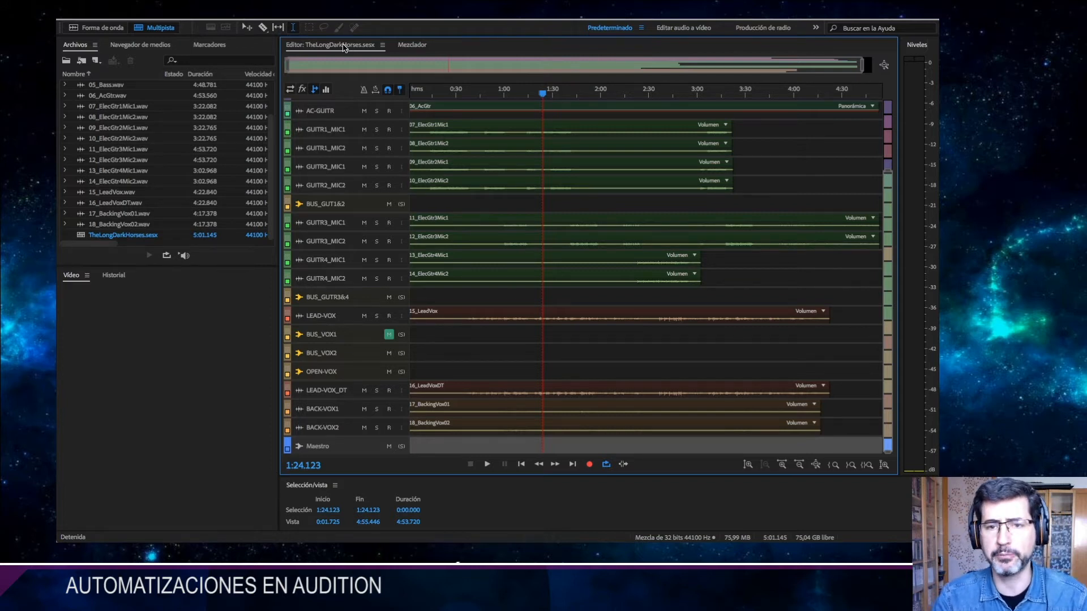
key("space")
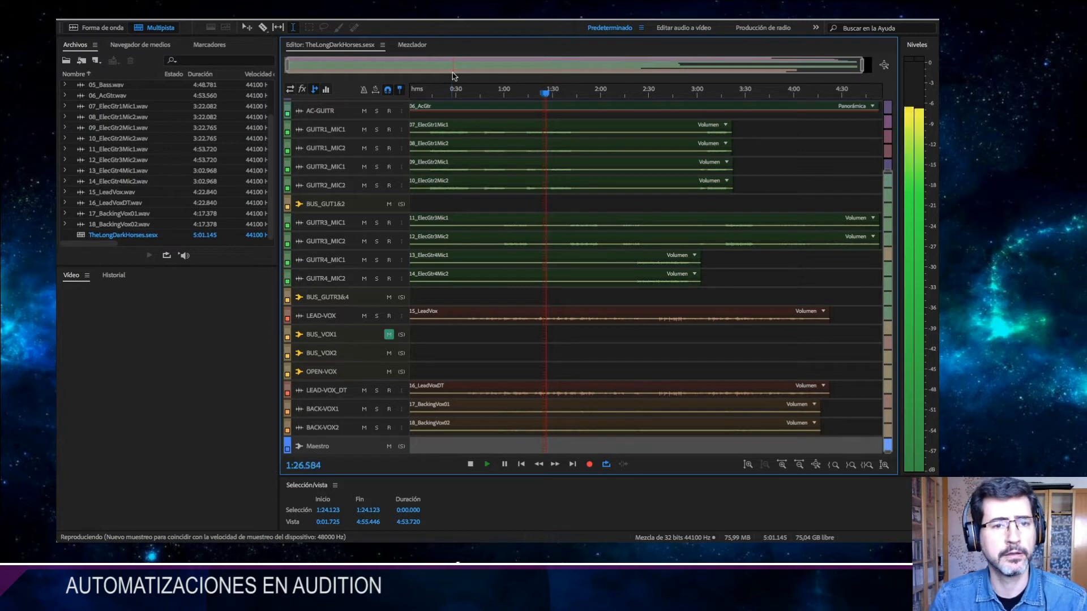
key("space")
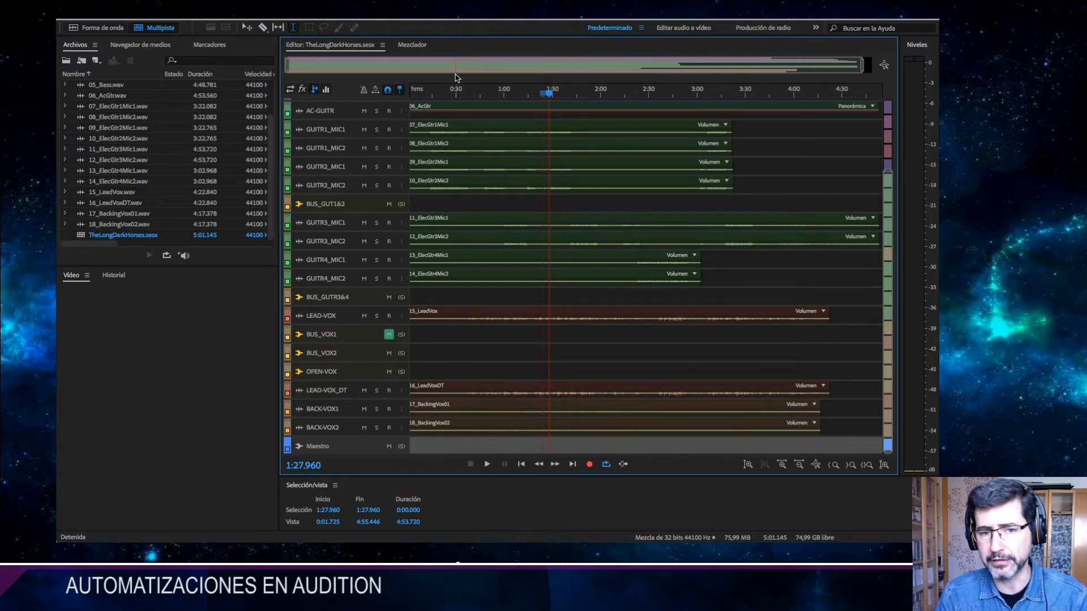
Play the range from 1:42.891 to 2:03.164 and raise the LEAD-VOX fader to 5.6 dB in the mixer.
left_click_drag(573, 334, 605, 337)
key("space")
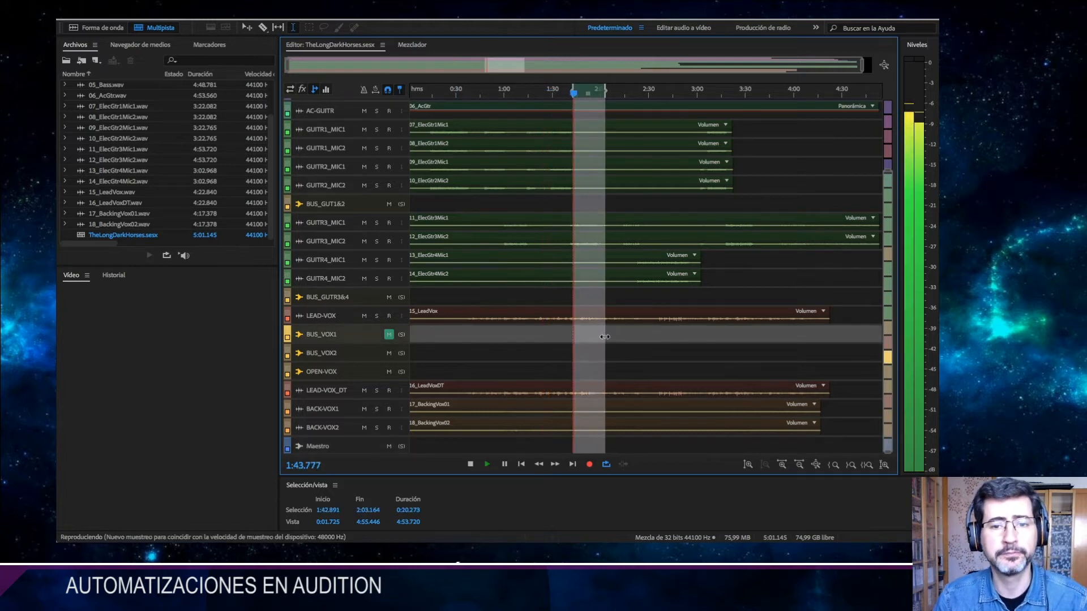
left_click(413, 44)
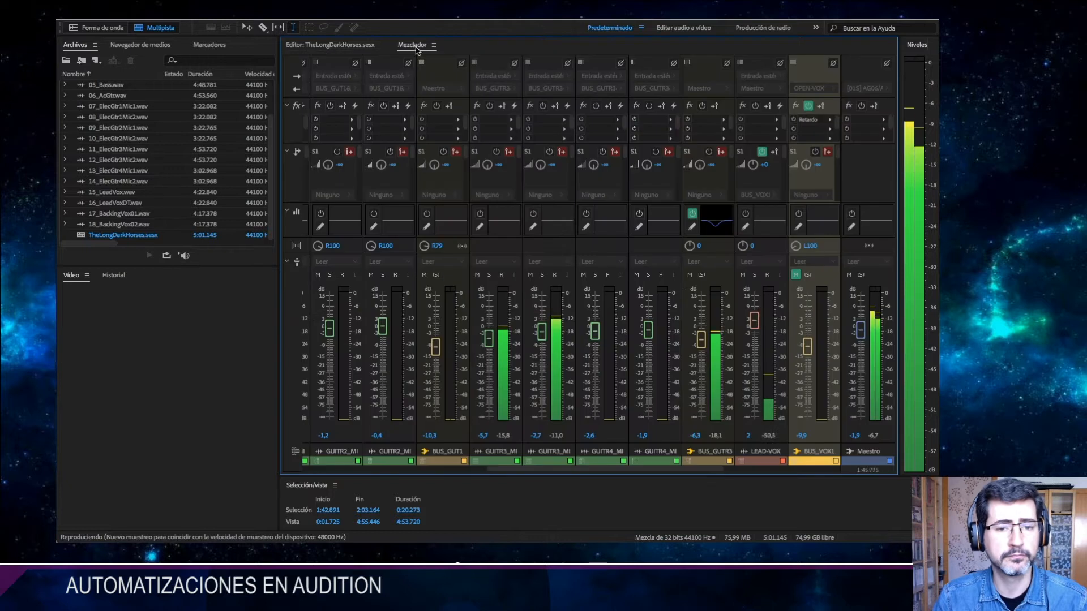
left_click_drag(754, 326, 754, 315)
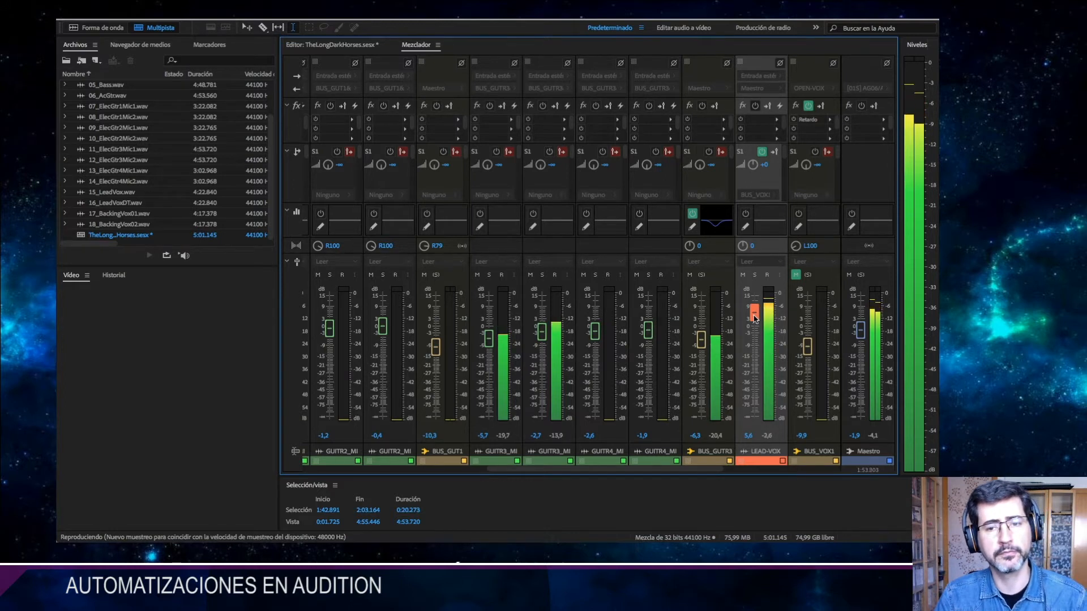
key("space")
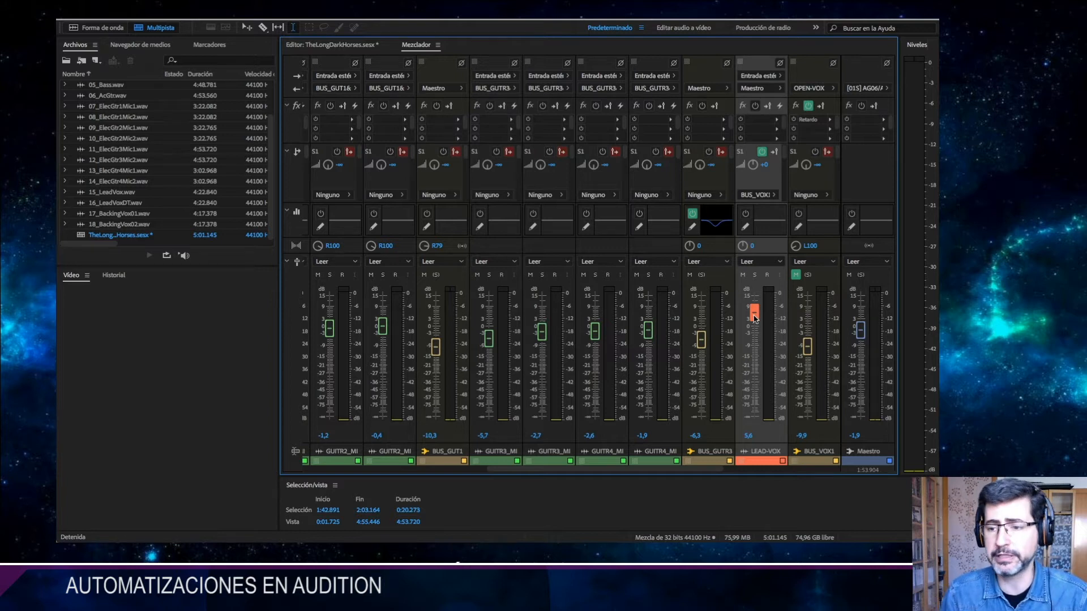
Enlarge the AC-GUITR track in the multitrack editor until its waveform is clearly readable.
left_click(357, 46)
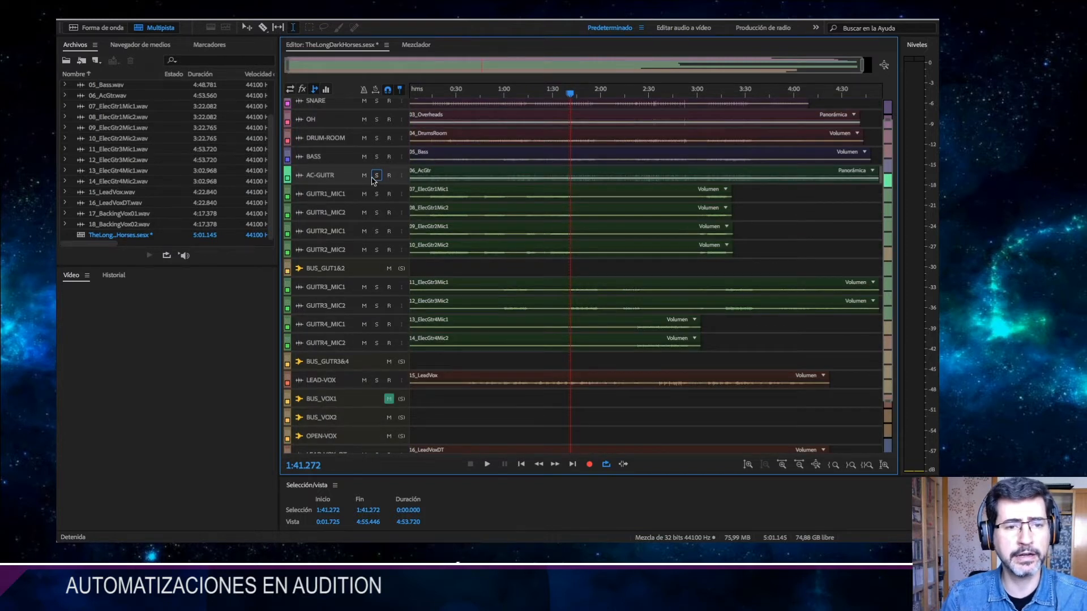
left_click_drag(368, 184, 369, 350)
key("space")
key("space")
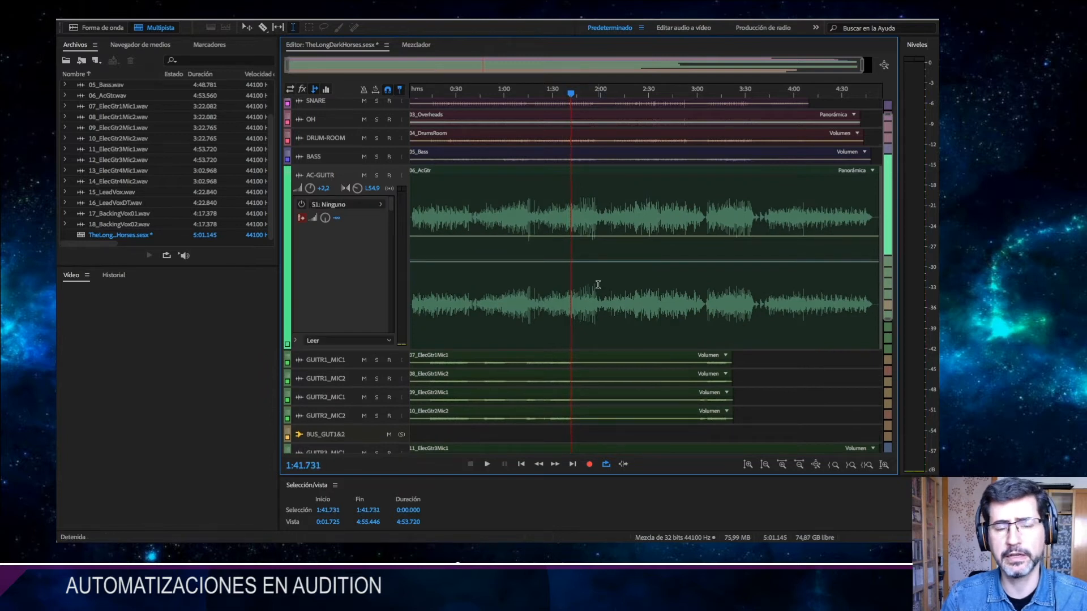
Solo the AC-GUITR track and play it in short passages from 1:41.731.
left_click(376, 175)
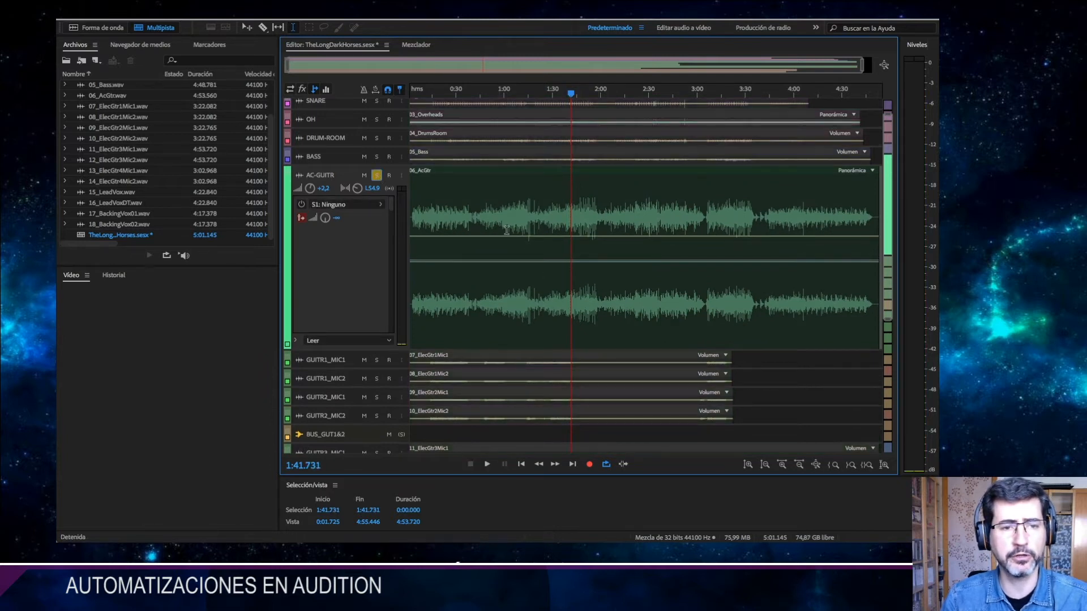
key("space")
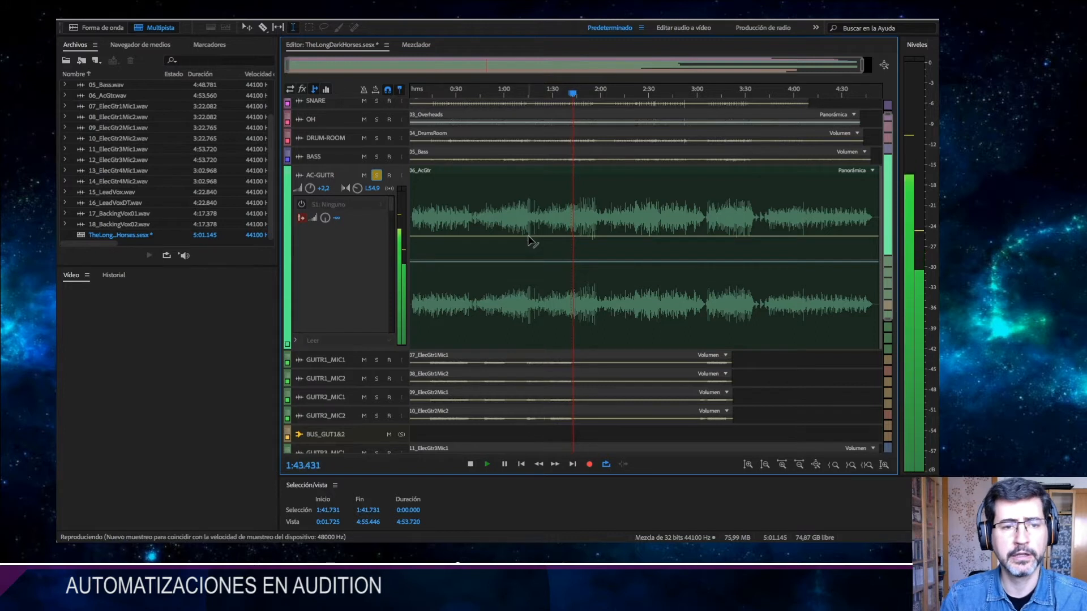
key("space")
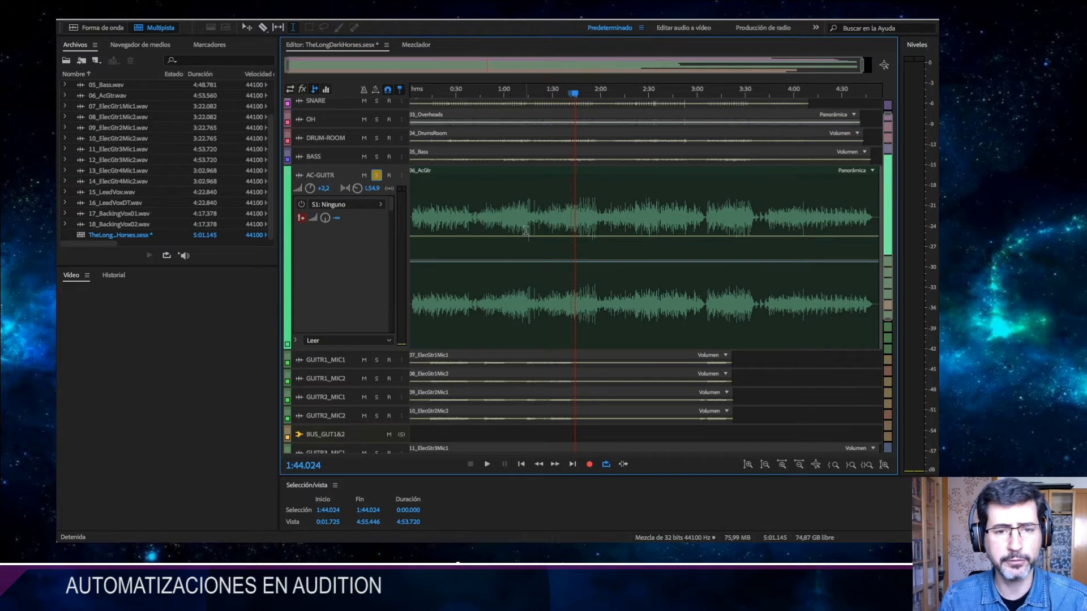
key("space")
key("space")
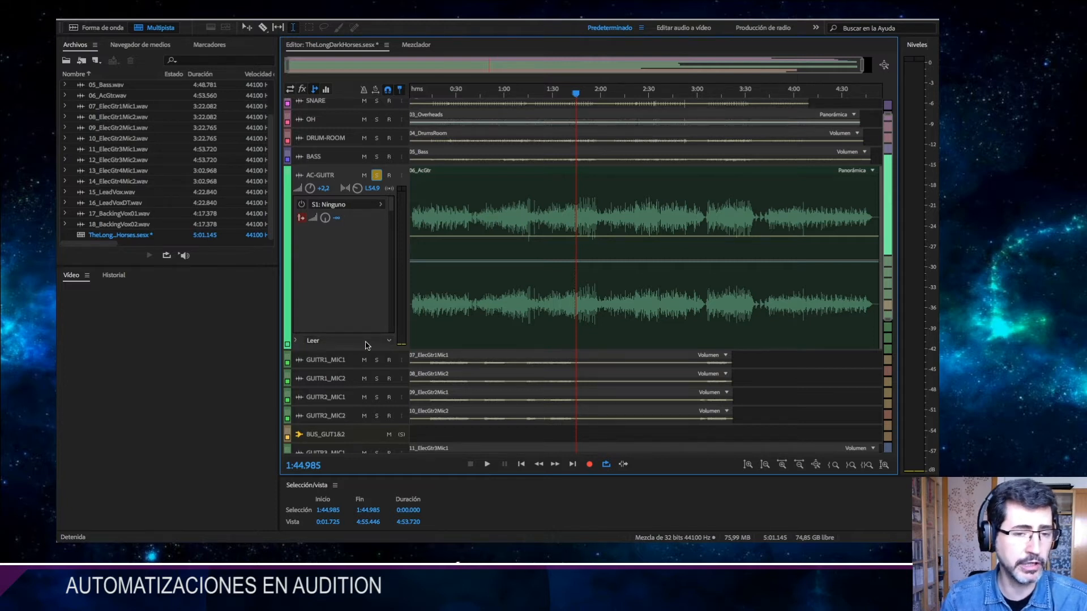
Expand the AC-GUITR track's automation lane with its volume envelope and play the track from 1:44.985.
left_click(297, 342)
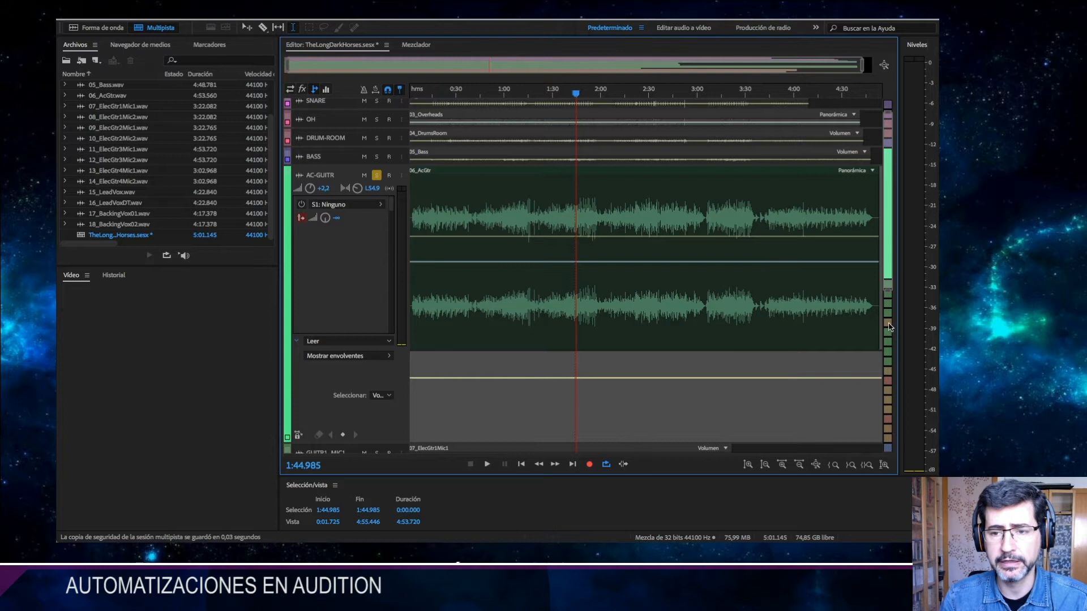
scroll(888, 281, "down", 2)
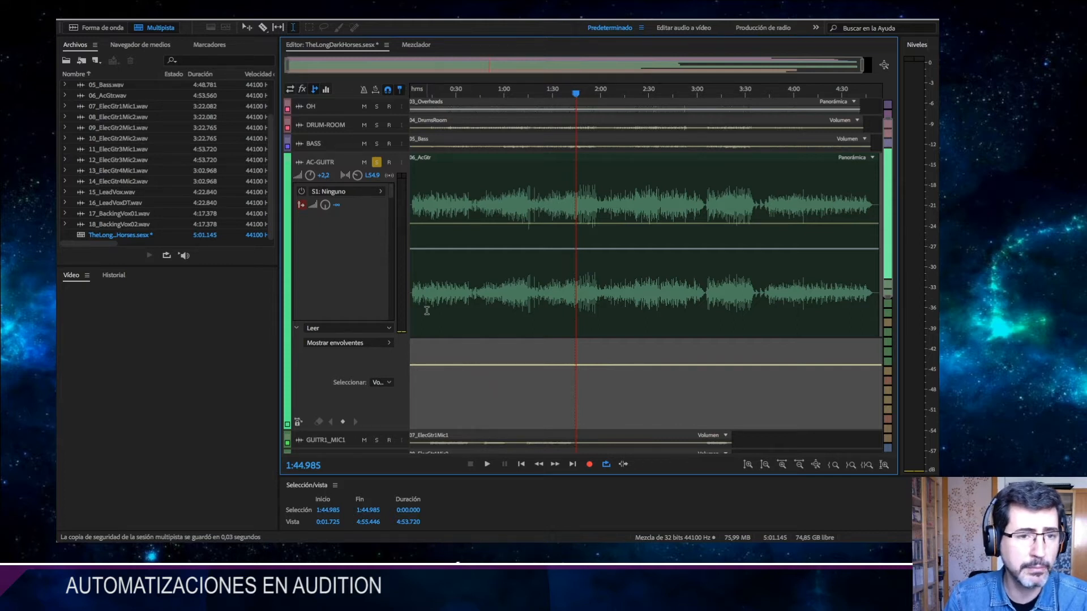
key("space")
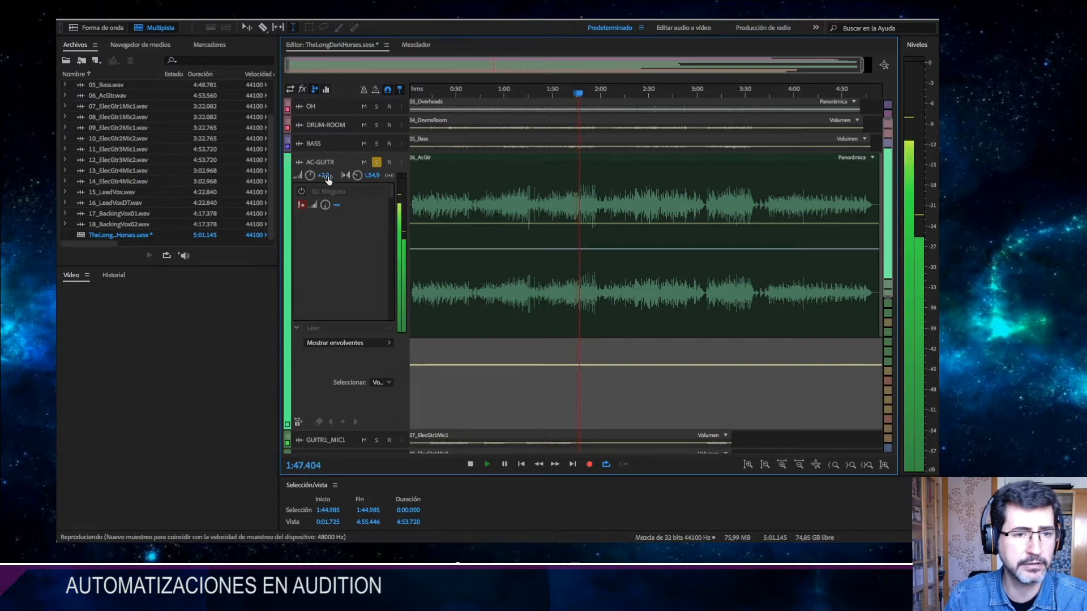
key("space")
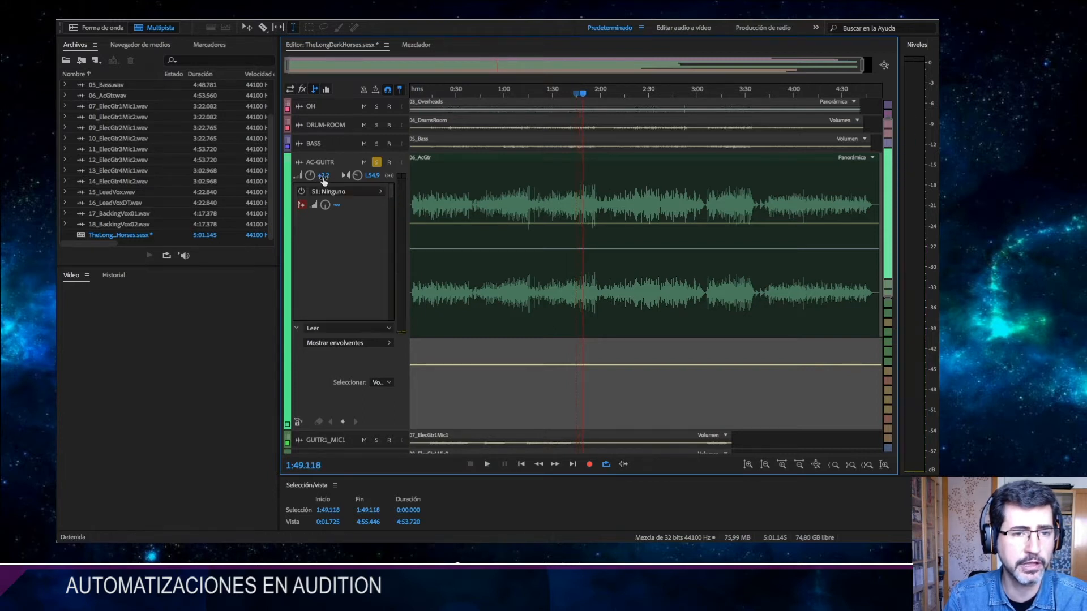
Raise the AC-GUITR fader to 3 dB in the mixer and play the track in the editor from 1:49.118.
left_click(418, 45)
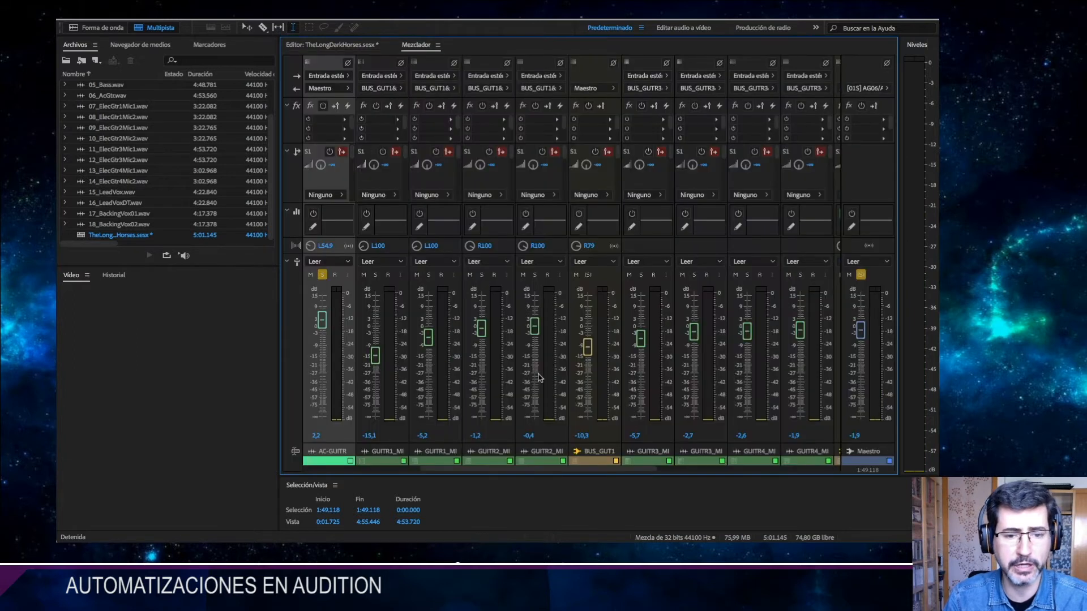
left_click_drag(442, 469, 386, 471)
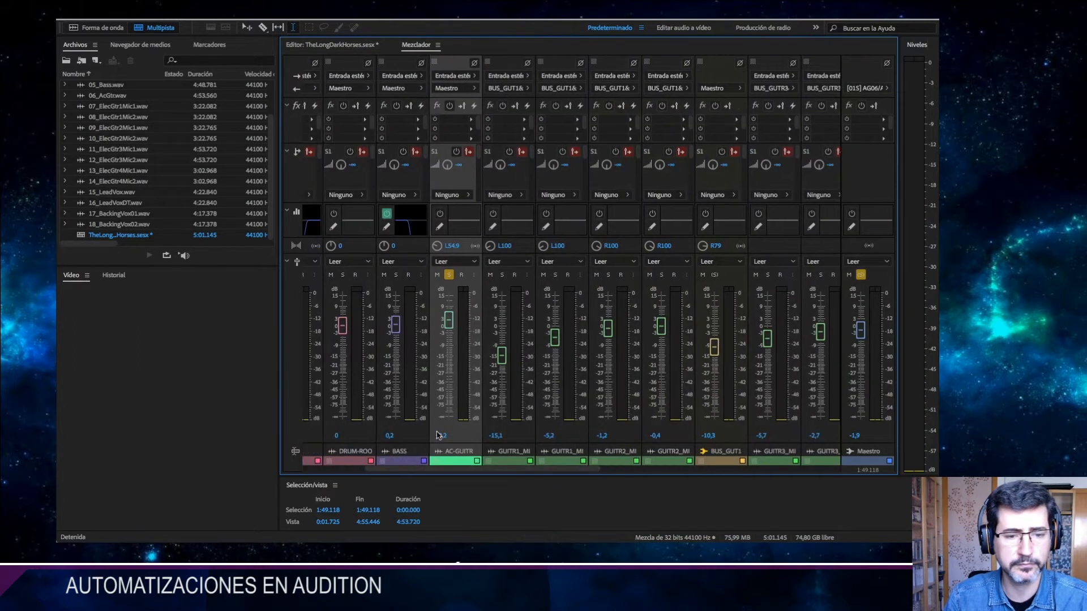
left_click_drag(449, 321, 450, 321)
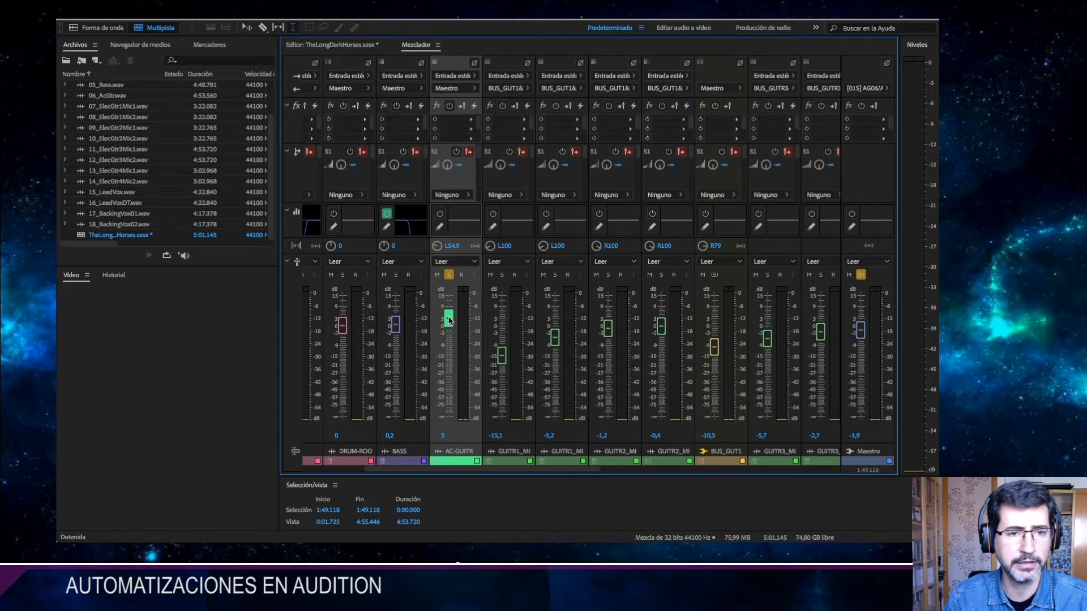
left_click(348, 46)
key("space")
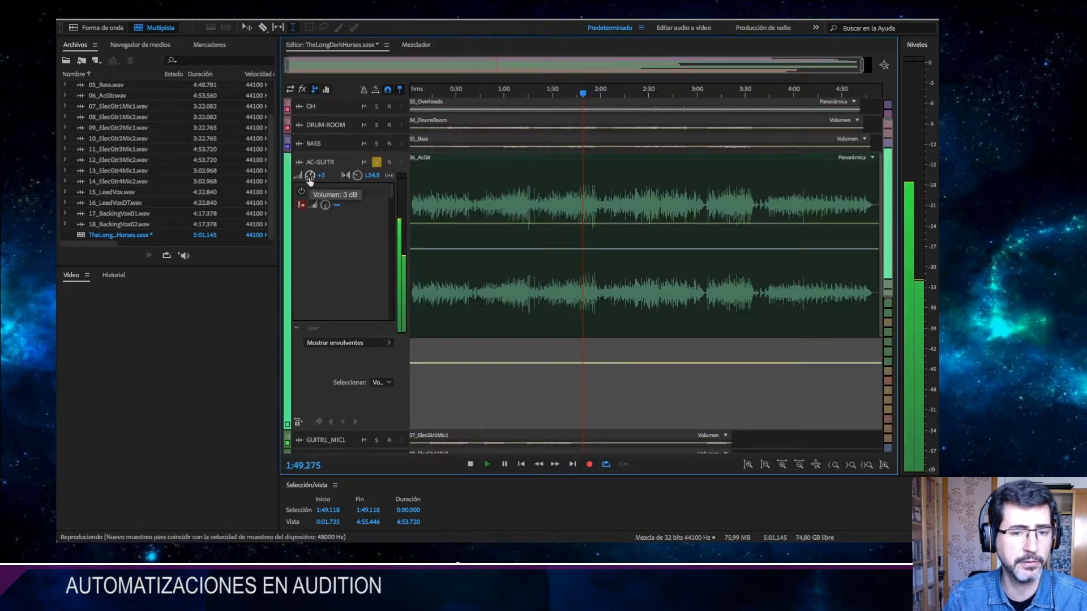
key("space")
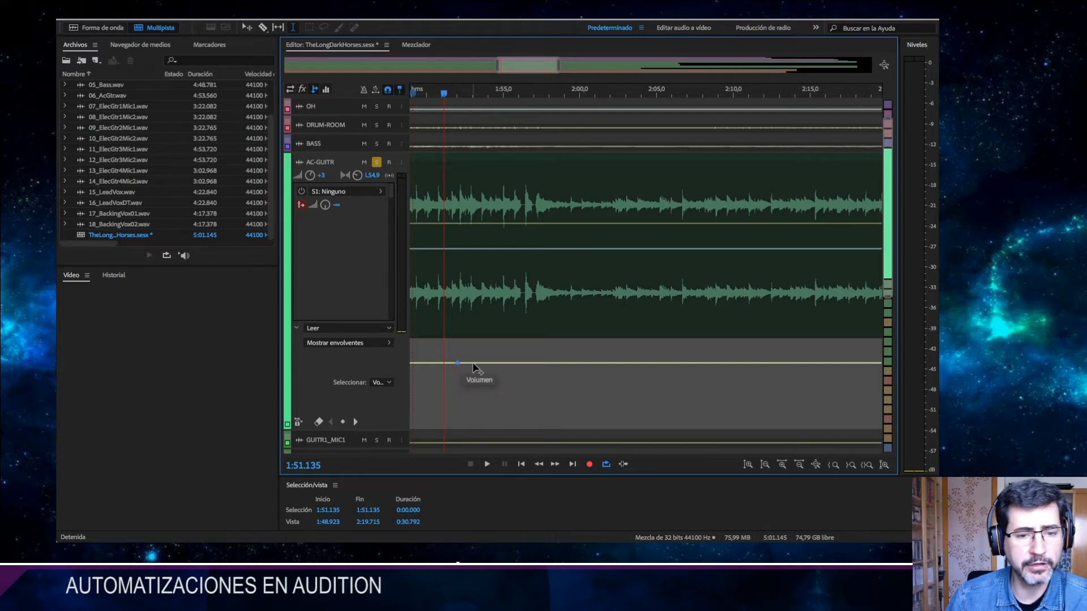
Add keyframes to the AC-GUITR volume envelope from 1:51.135, shape two dips down to about -20.8 dB, and play the result.
left_click(344, 422)
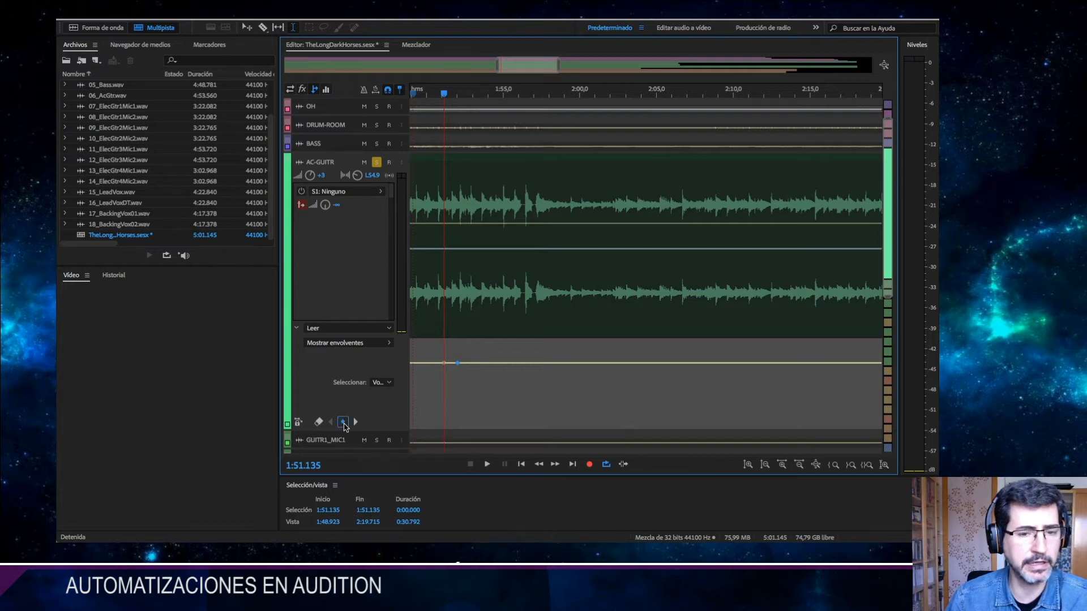
left_click(488, 363)
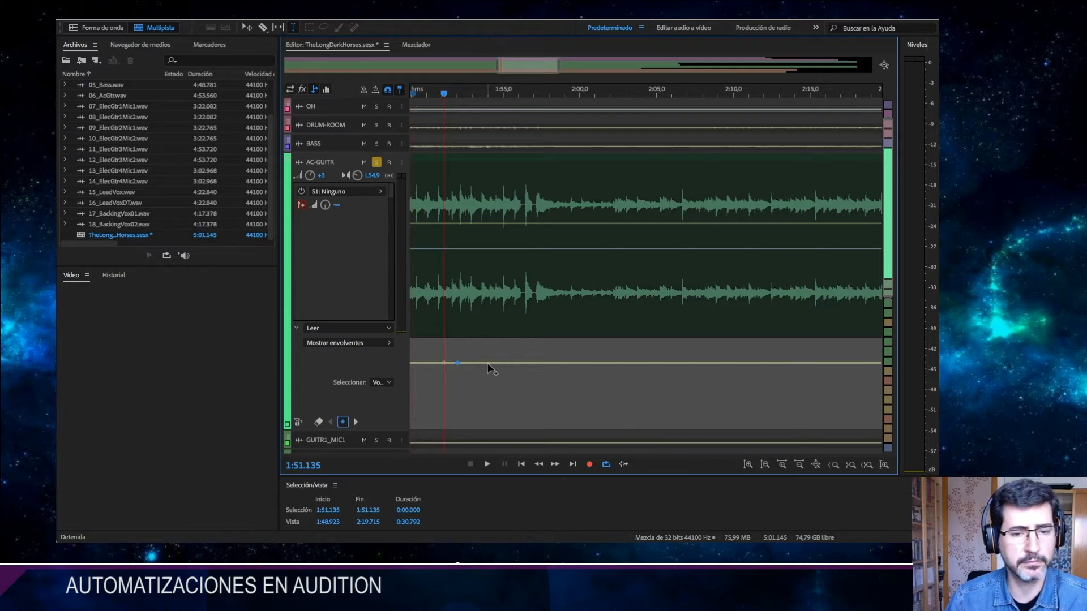
left_click_drag(457, 364, 491, 385)
key("space")
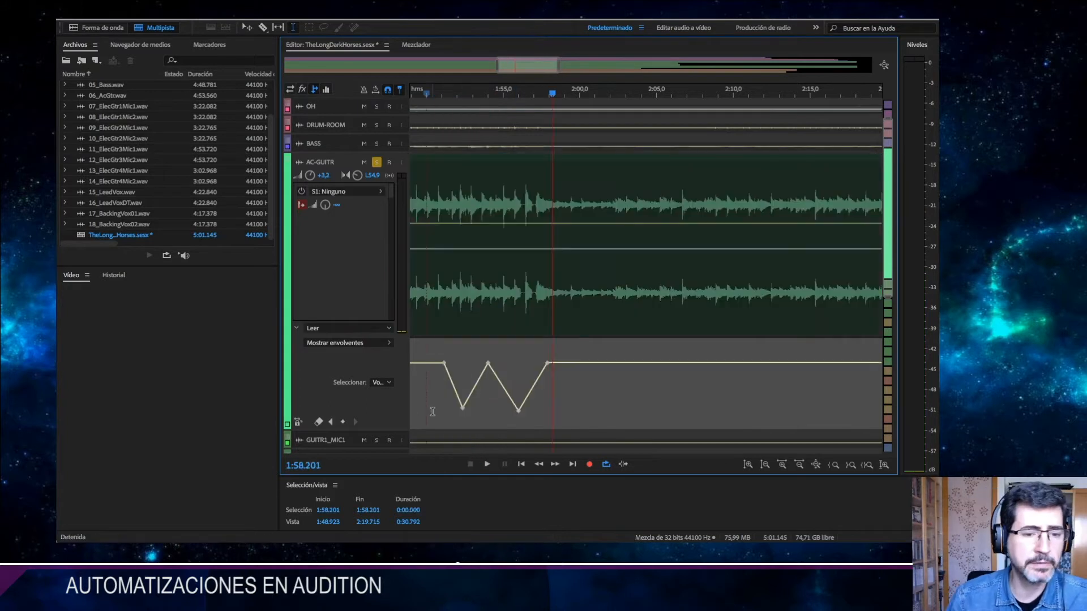
Delete the peak keyframe between the two volume dips on AC-GUITR, and undo the deletion.
mouse_move(489, 364)
key("Delete")
key("ctrl+z")
Select the three middle keyframes of the AC-GUITR volume envelope together, delete them, and undo the deletion.
left_click(519, 410)
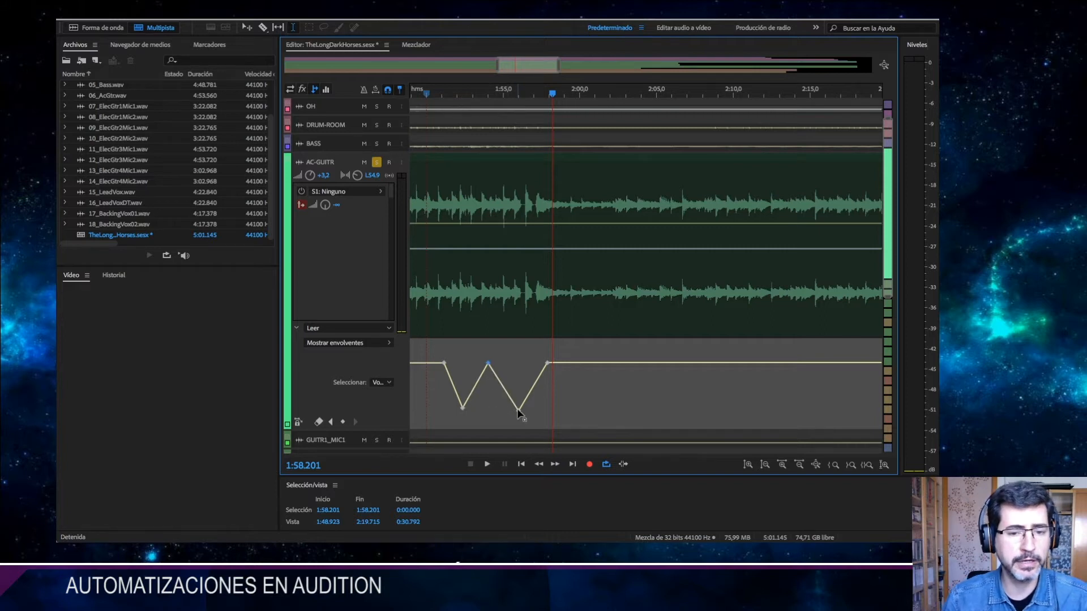
left_click(488, 363, "ctrl")
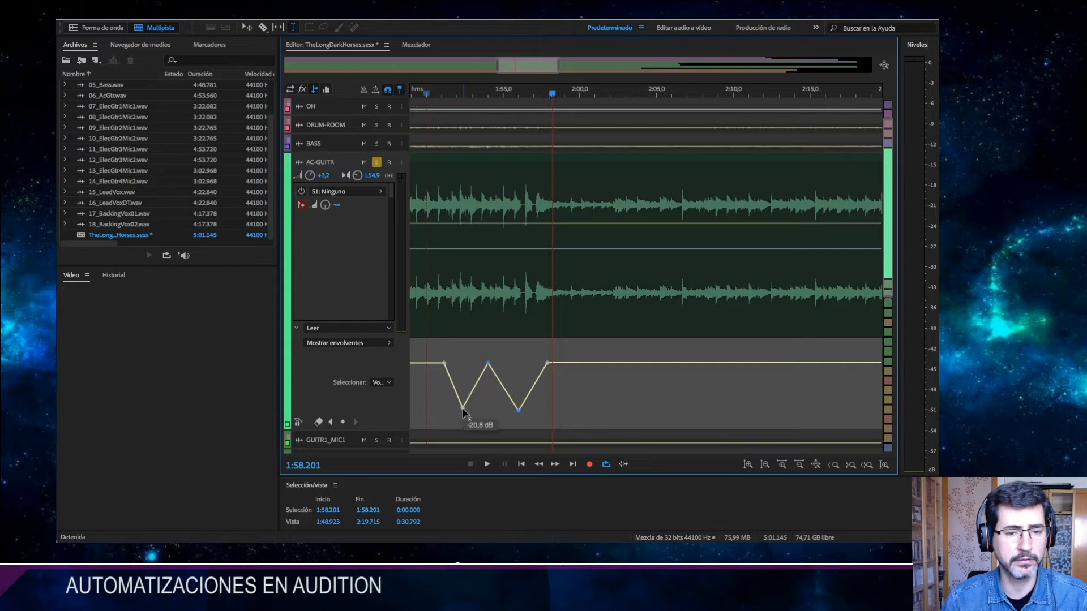
key("Delete")
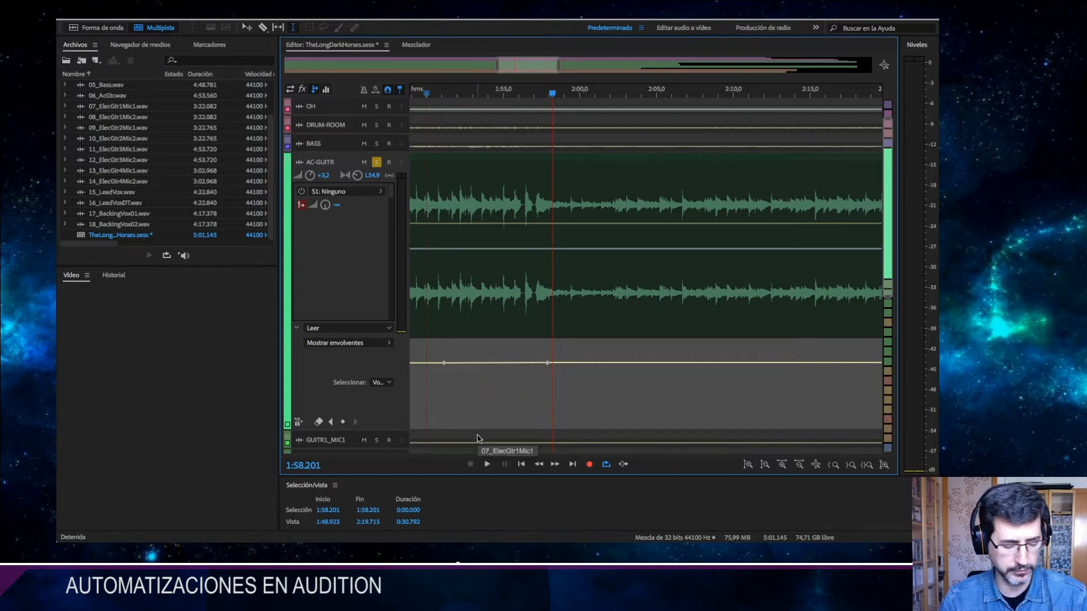
key("ctrl+z")
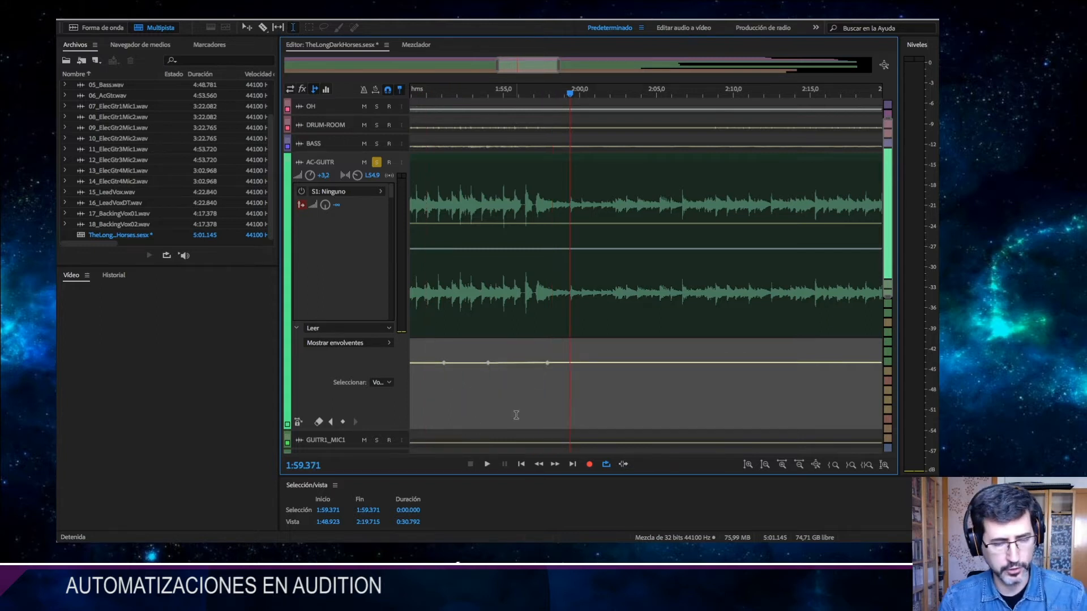
key("ctrl+z")
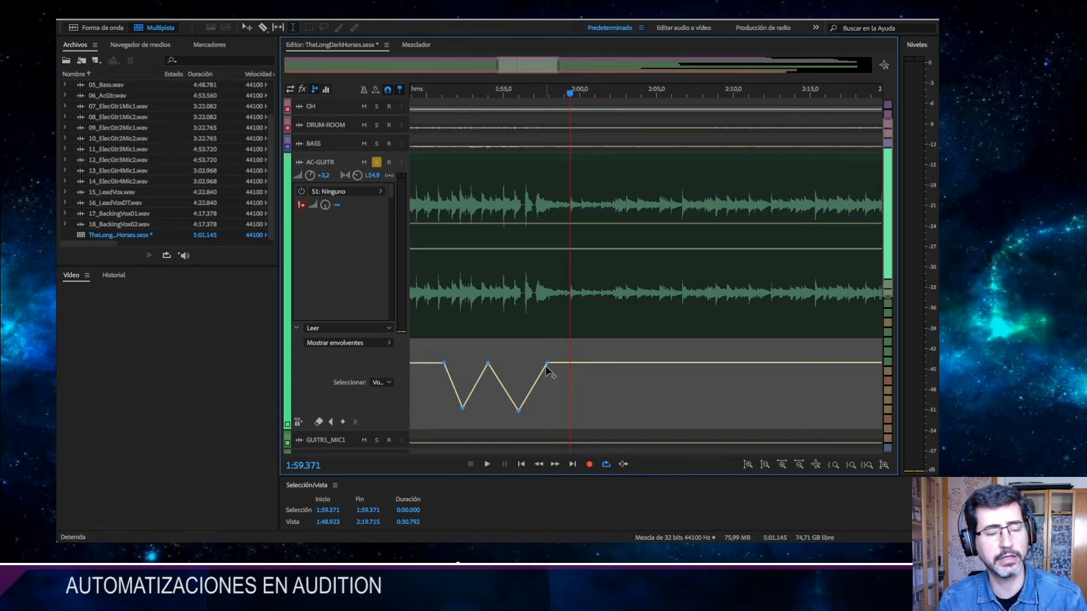
Try deleting all selected volume keyframes on AC-GUITR, undo it, and clear the envelope's keyframes with the eraser function.
key("Delete")
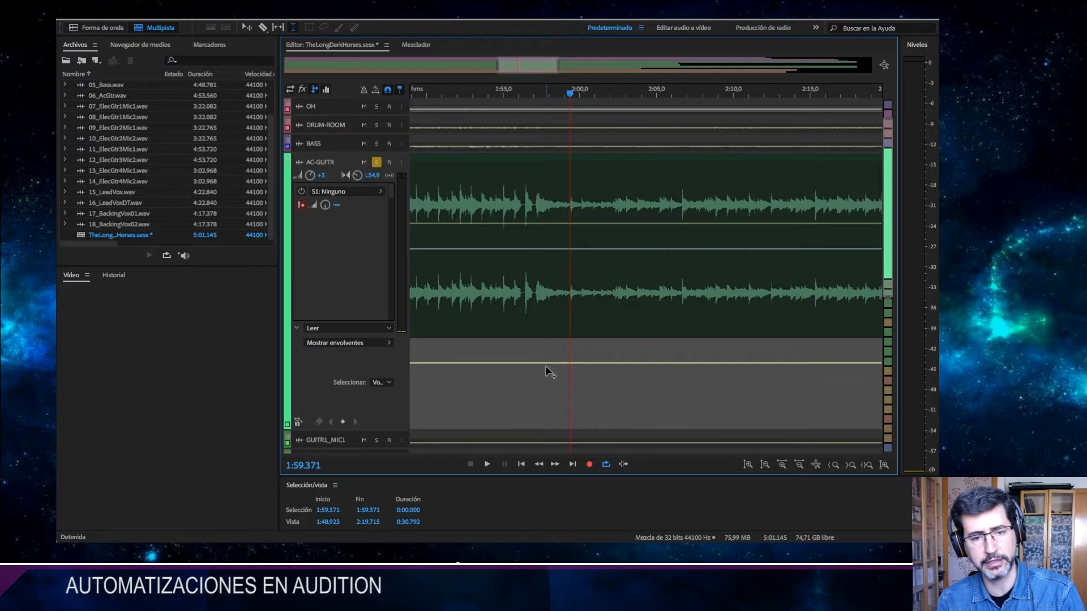
key("ctrl+z")
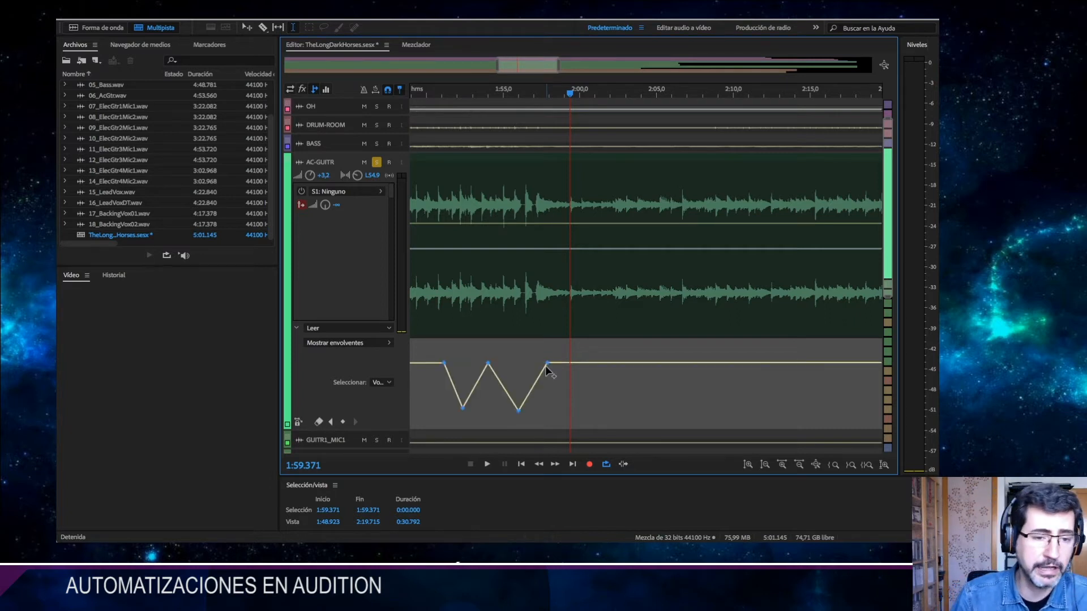
left_click(319, 422)
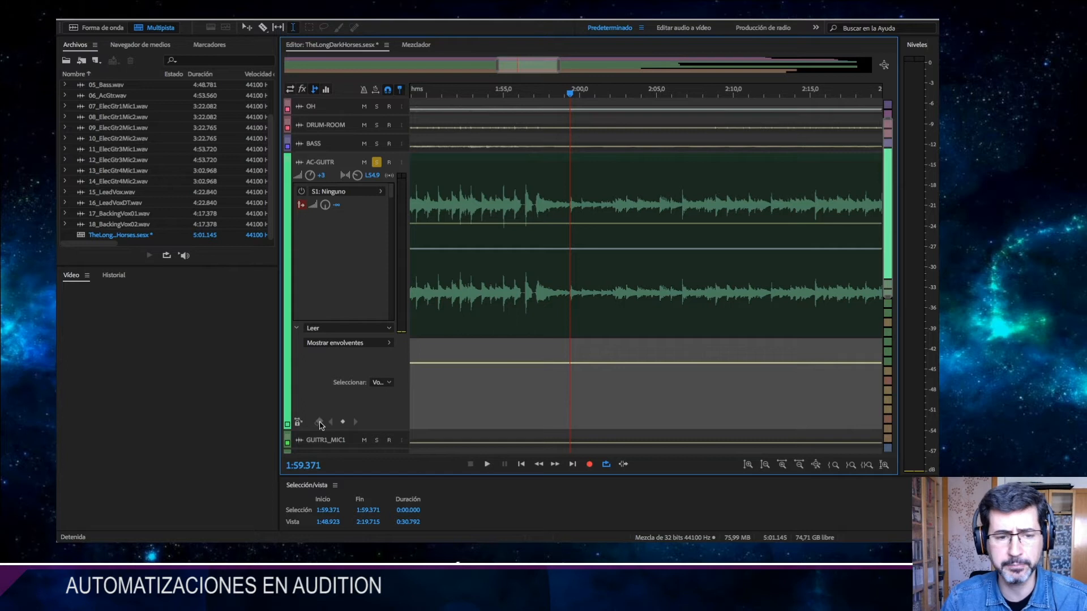
Place the playhead at 1:55.000 and show the Panorámica envelope on the AC-GUITR track.
left_click(504, 383)
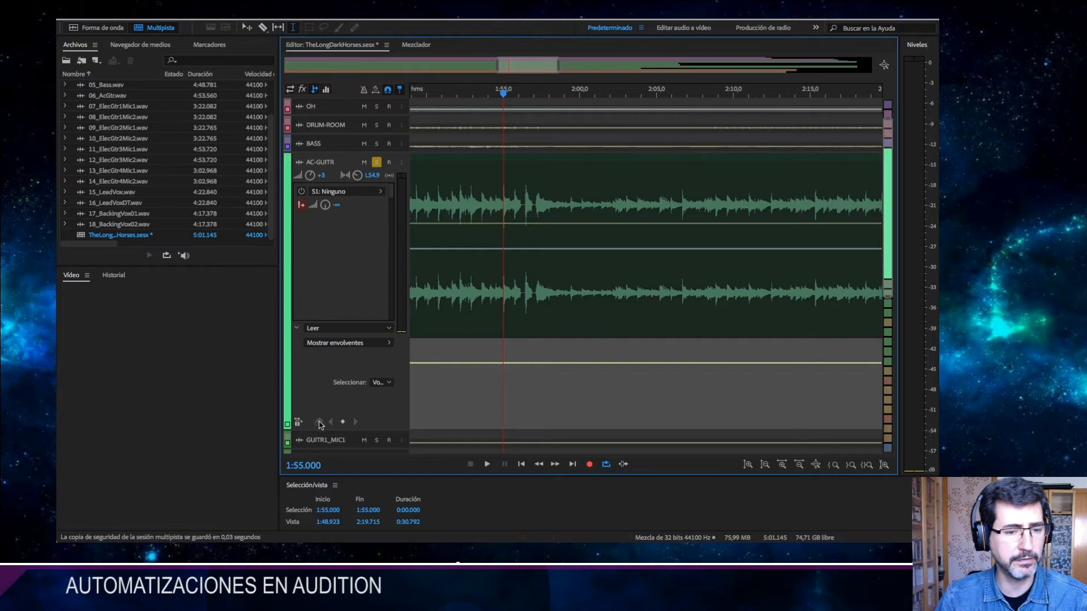
left_click(381, 383)
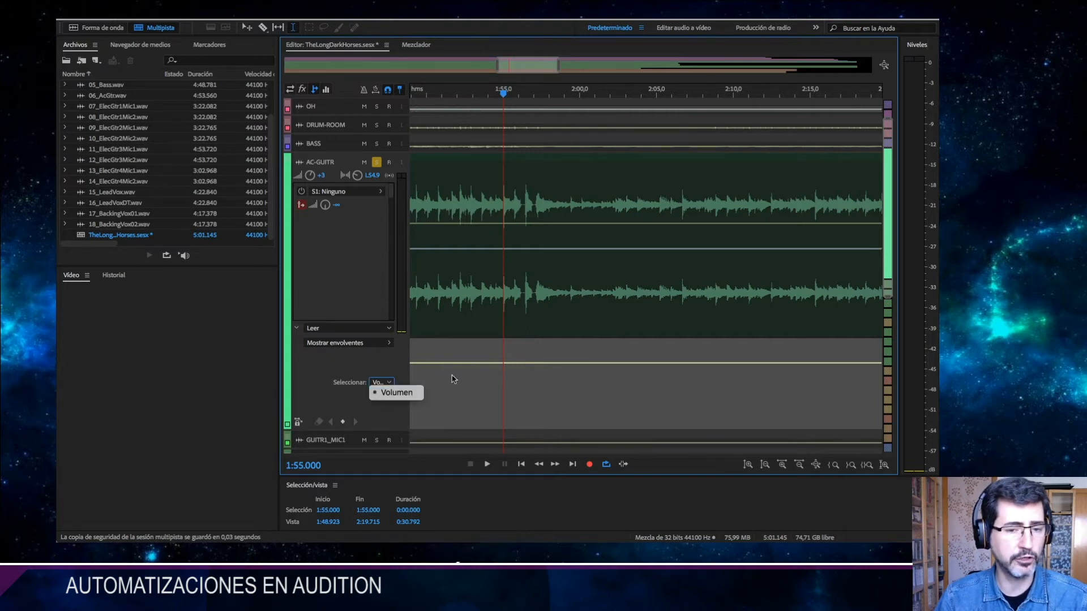
left_click(340, 356)
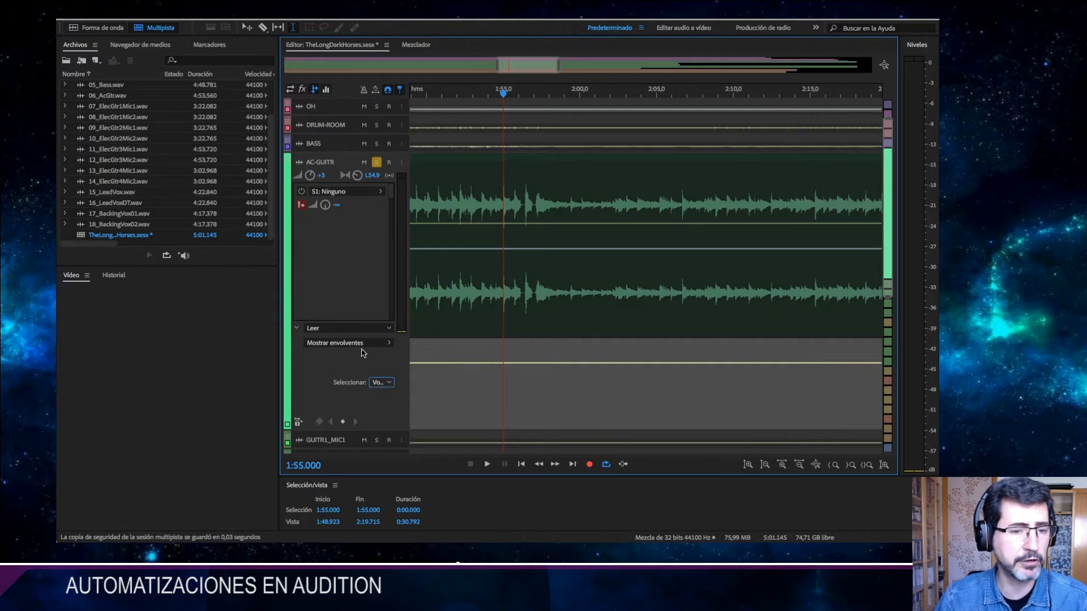
left_click(365, 344)
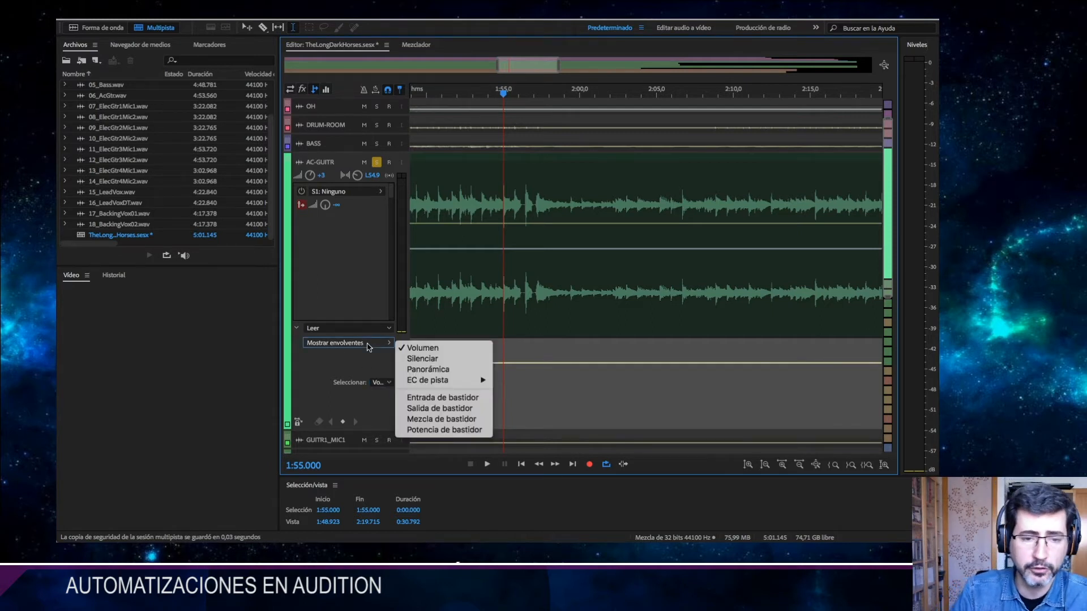
left_click(421, 371)
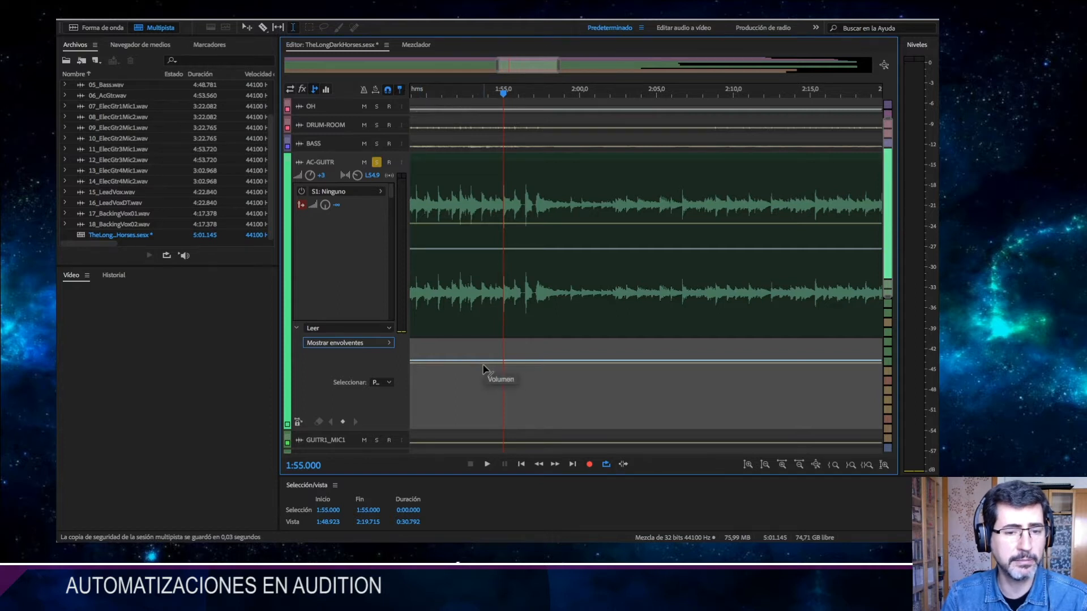
Try adding a keyframe at 1:55.000 to the Panorámica envelope of AC-GUITR, and one to its Volumen envelope.
left_click(384, 384)
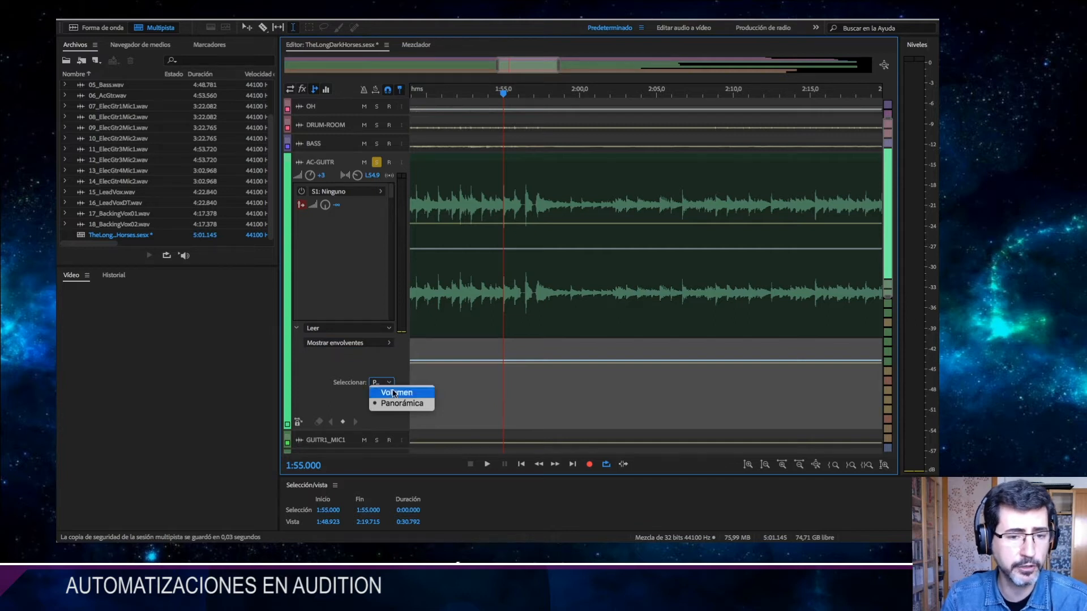
left_click(392, 404)
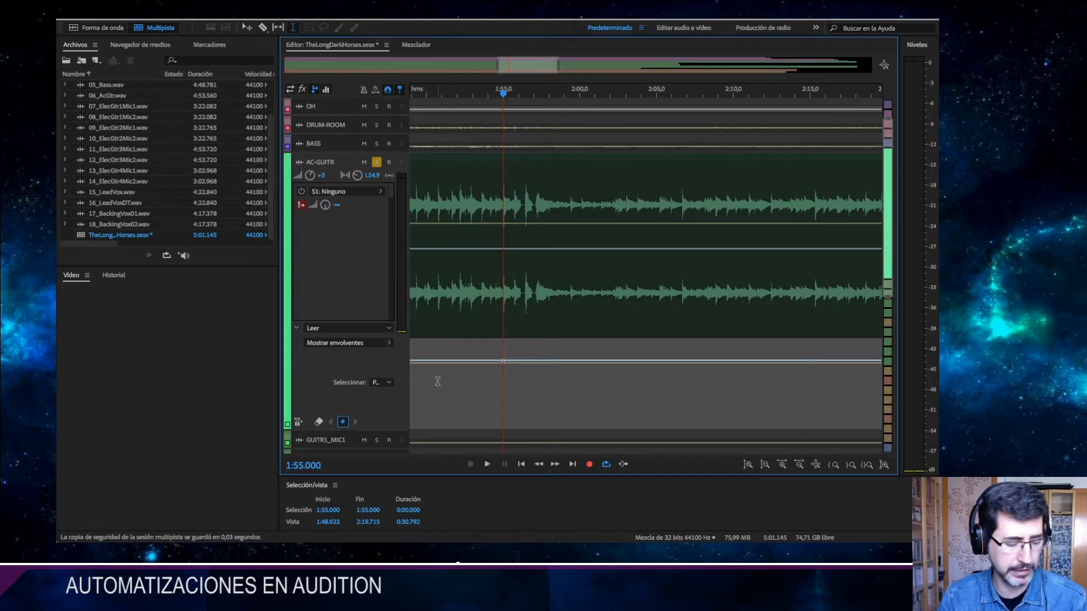
left_click(385, 384)
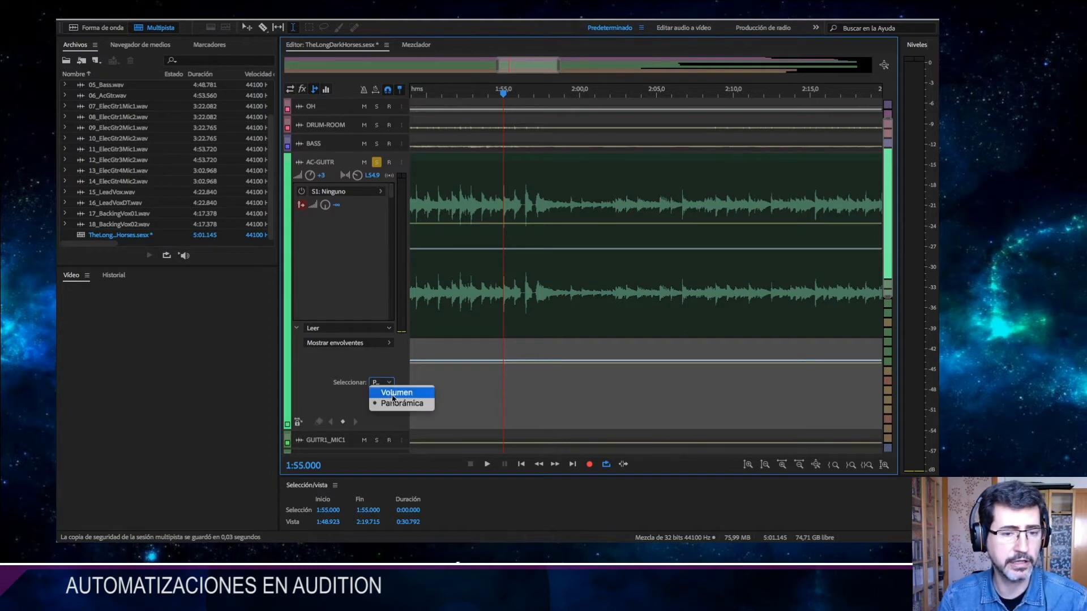
left_click(395, 398)
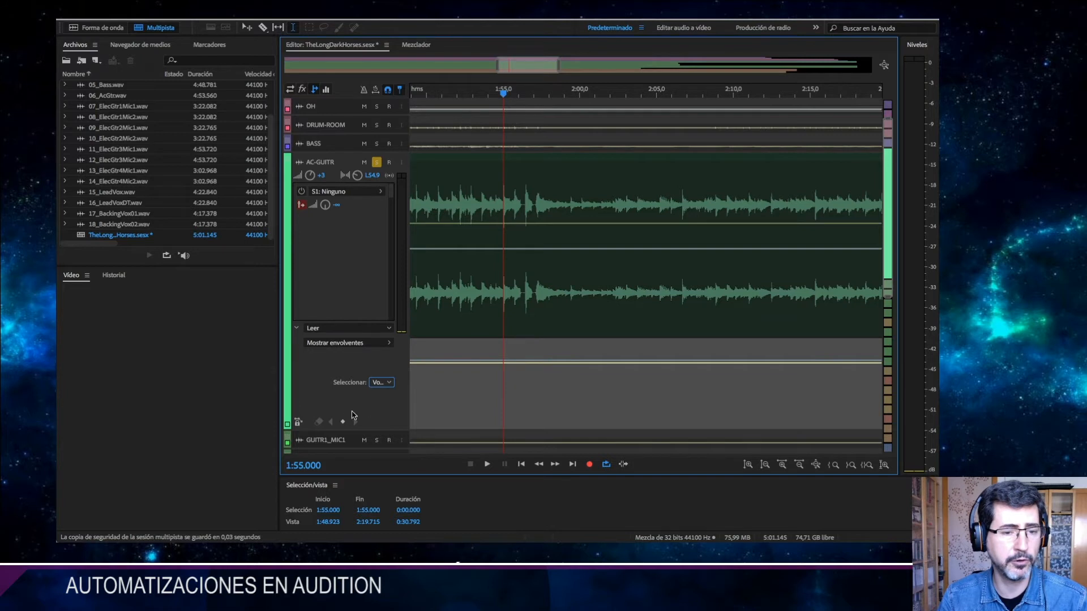
left_click(342, 421)
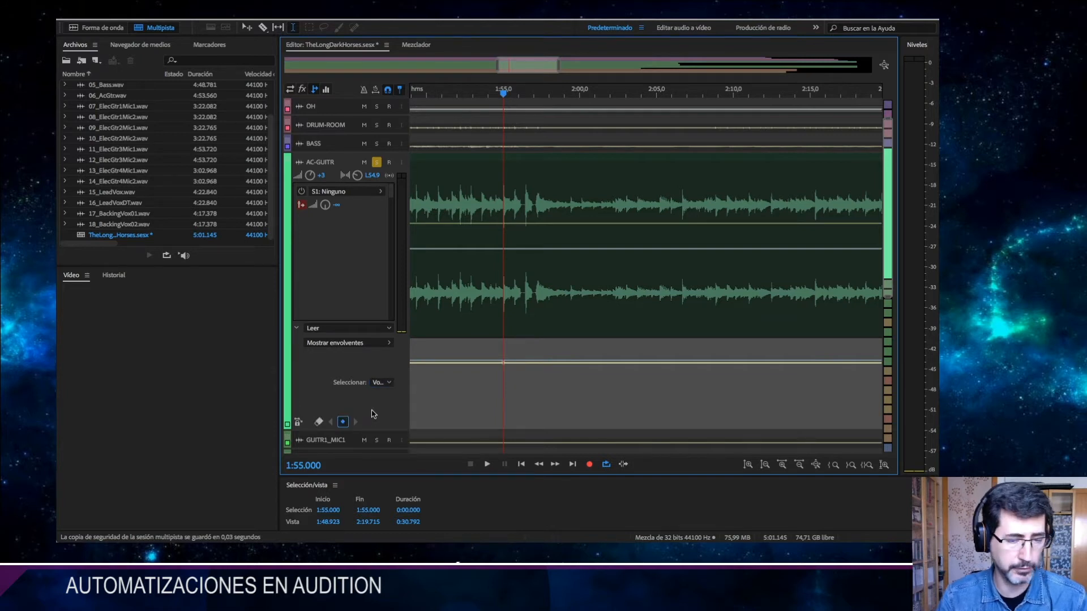
Make Panorámica the editable envelope on AC-GUITR and shape a V with three keyframes, from L100 towards the right channel and back to L100.
left_click(388, 345)
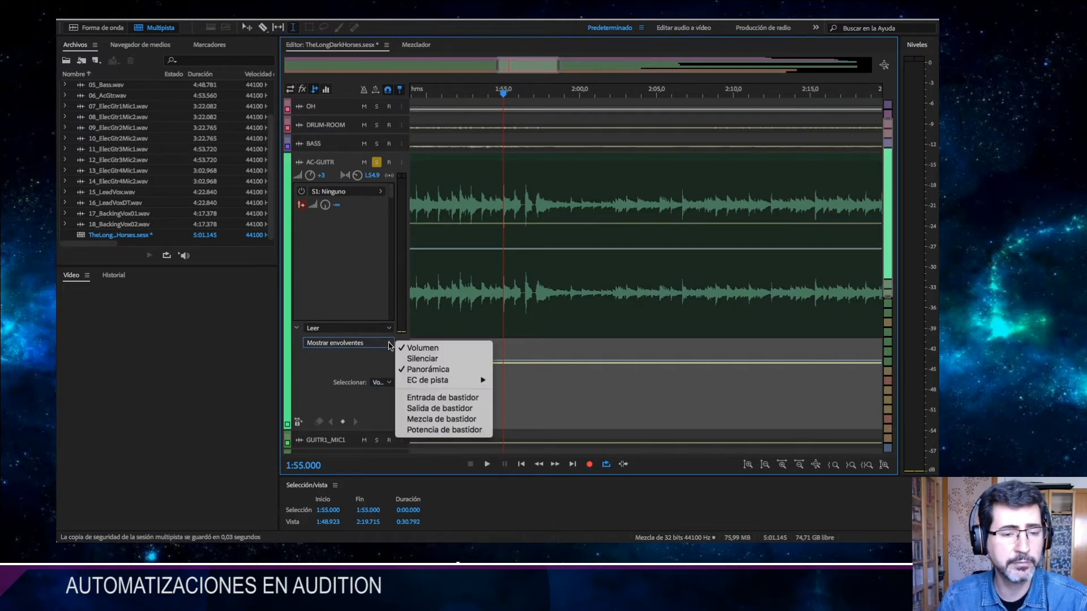
left_click(390, 345)
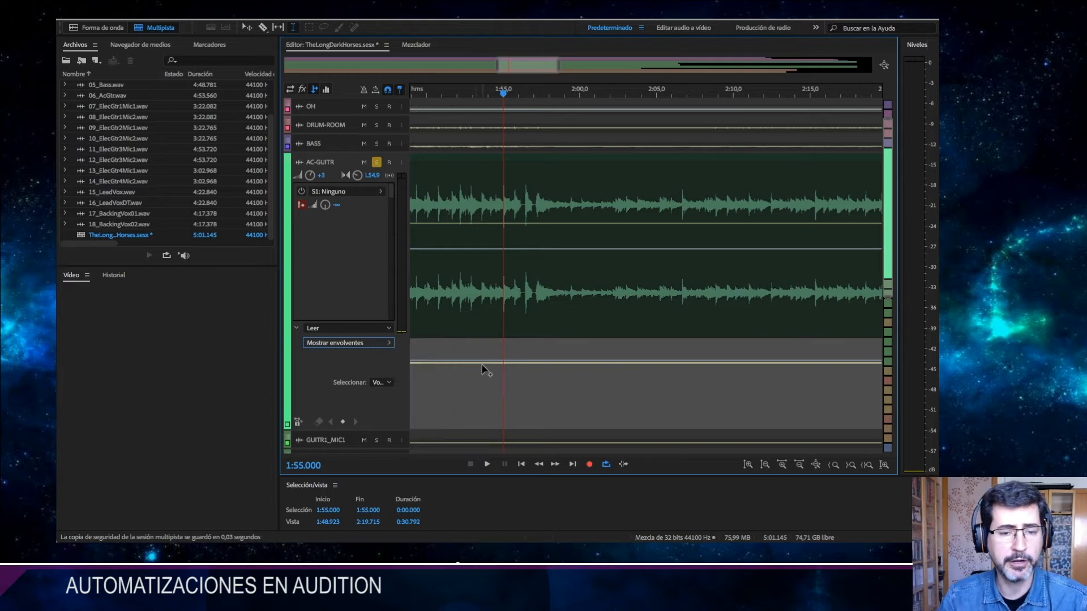
left_click(389, 383)
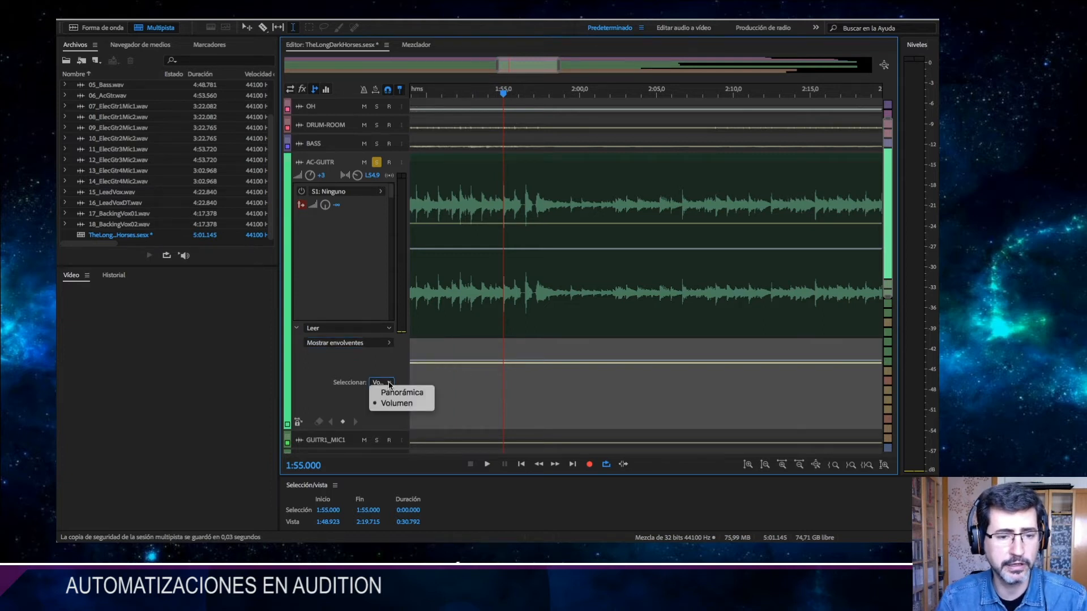
left_click(395, 393)
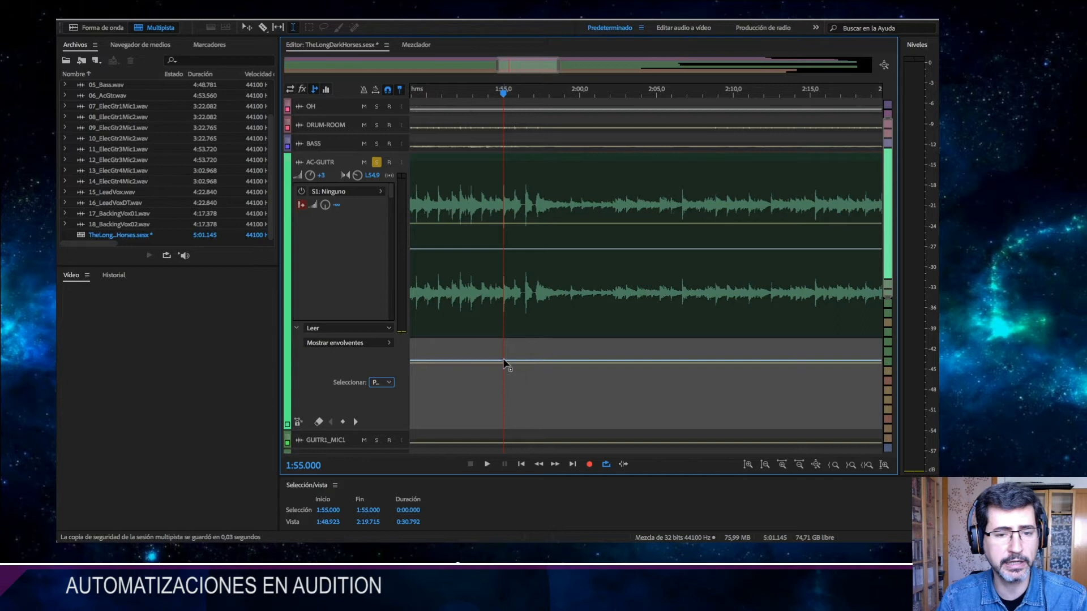
left_click_drag(508, 361, 550, 341)
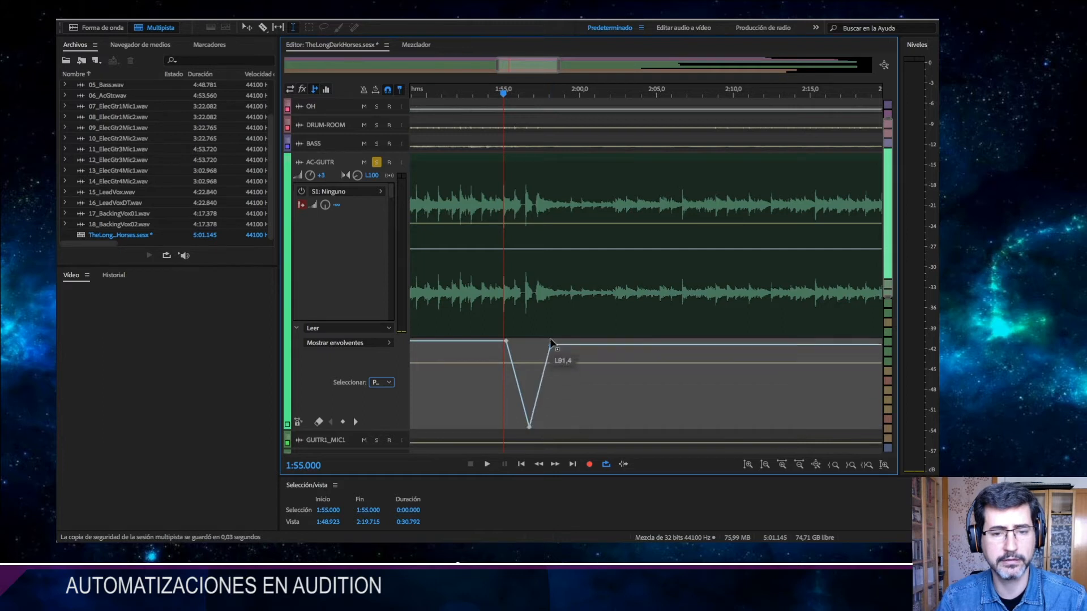
Select the range from 1:54.490 to 1:59.554 around the pan keyframes and play it.
left_click_drag(496, 362, 571, 358)
key("space")
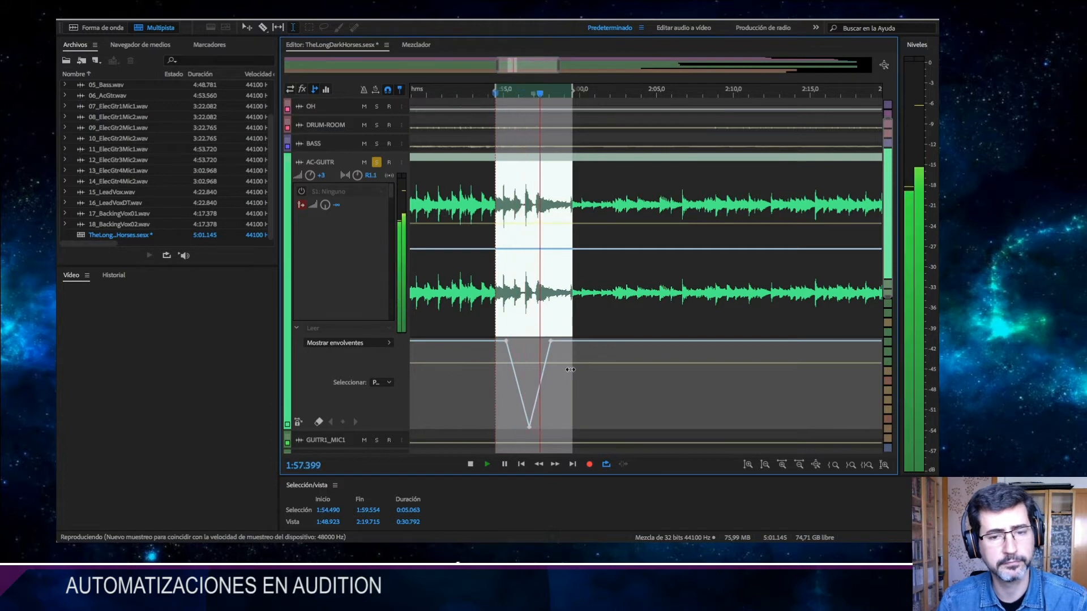
key("space")
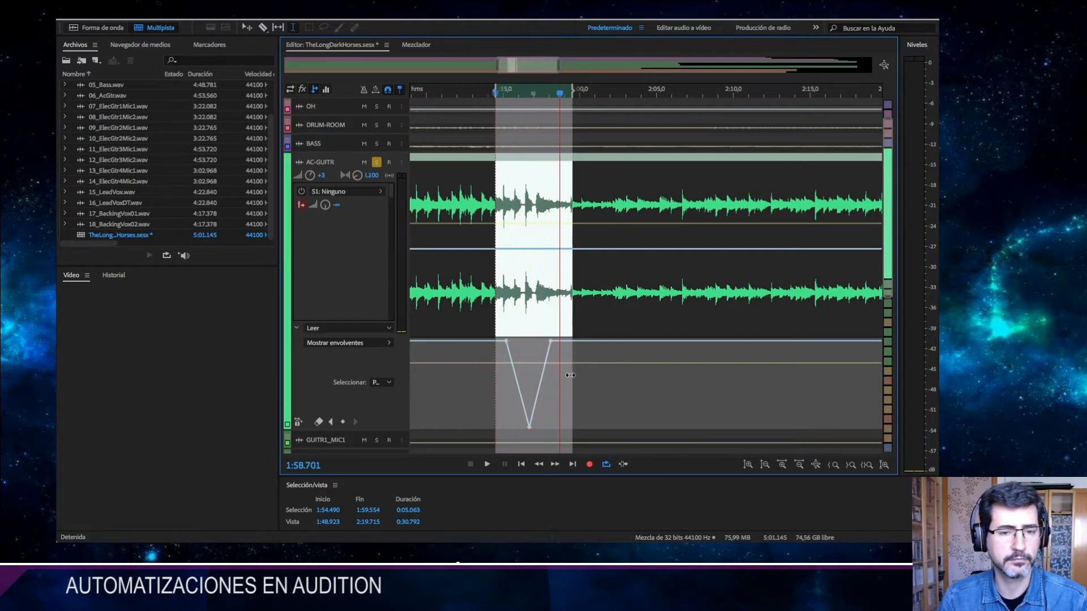
Clear all keyframes of the AC-GUITR pan envelope and hide the Panorámica envelope.
left_click(320, 423)
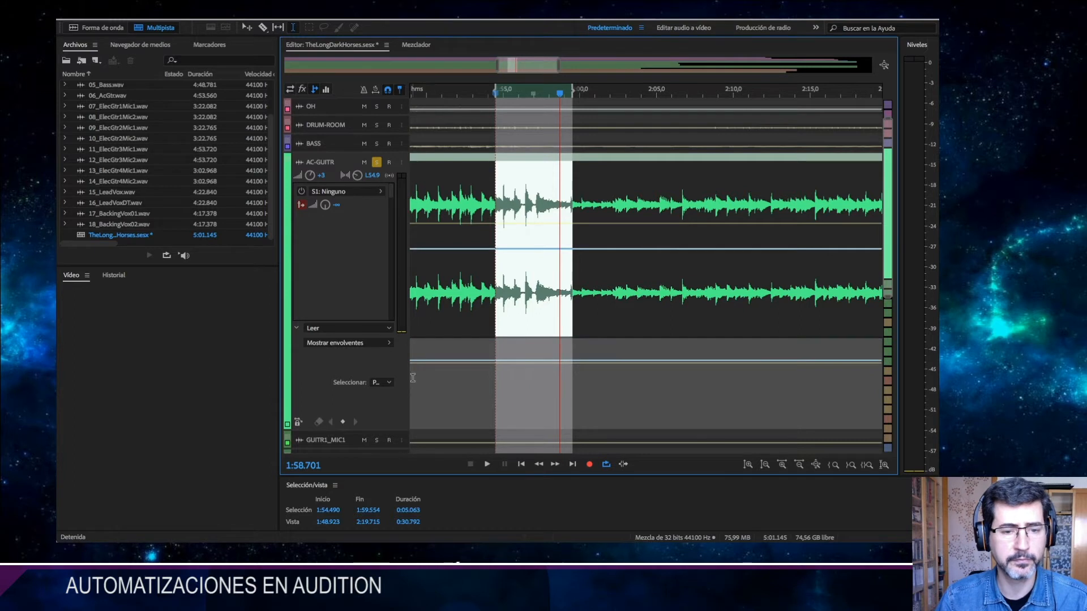
left_click(387, 383)
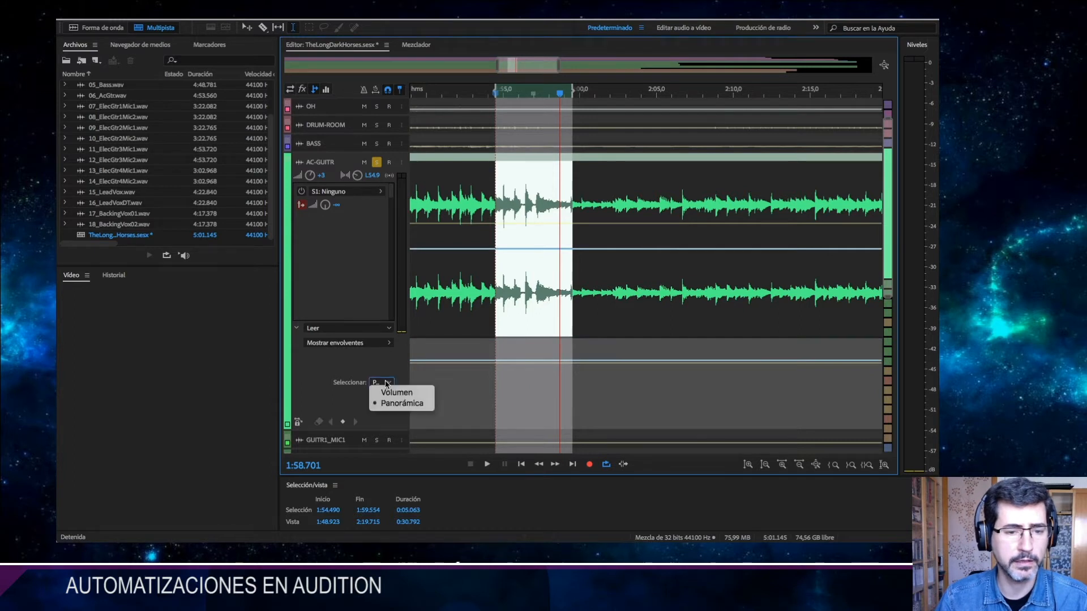
left_click(365, 343)
left_click(412, 369)
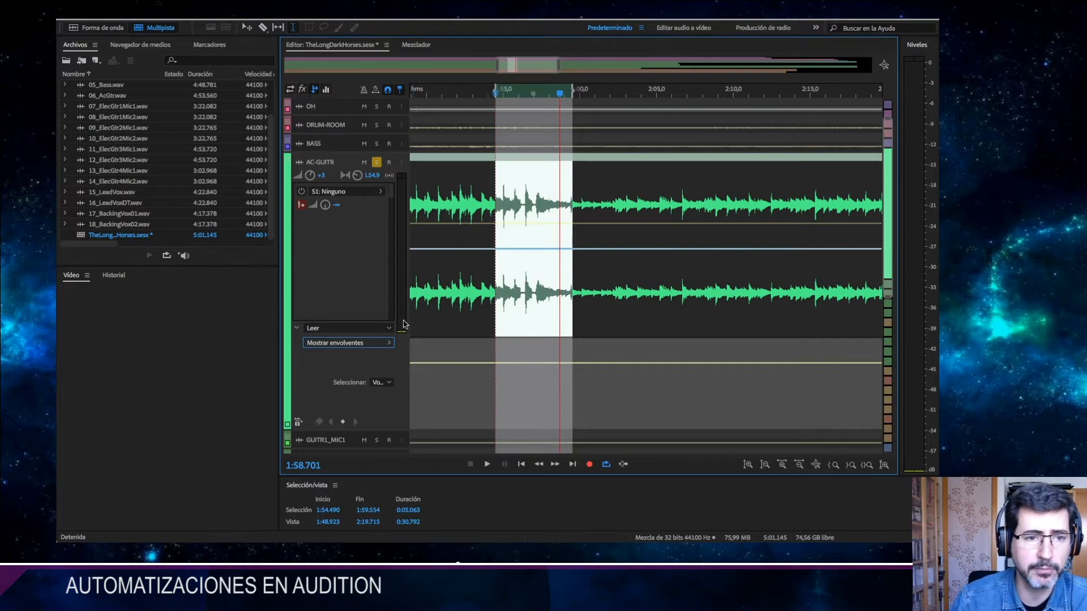
Insert the Procesamiento dinámico effect in slot 1 of the AC-GUITR effects rack and close its settings window.
left_click(354, 345)
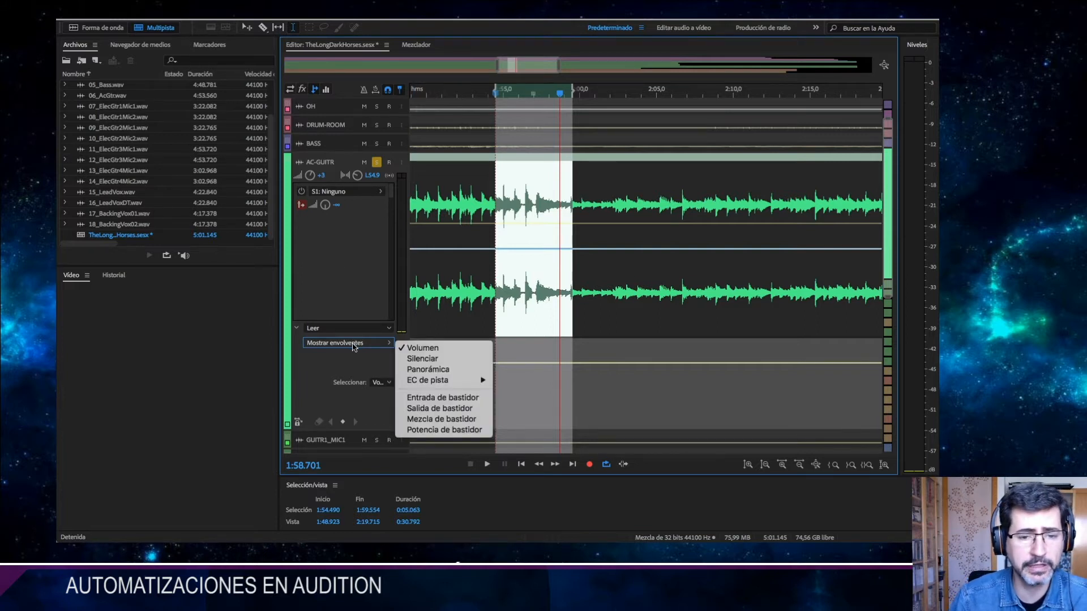
left_click(354, 362)
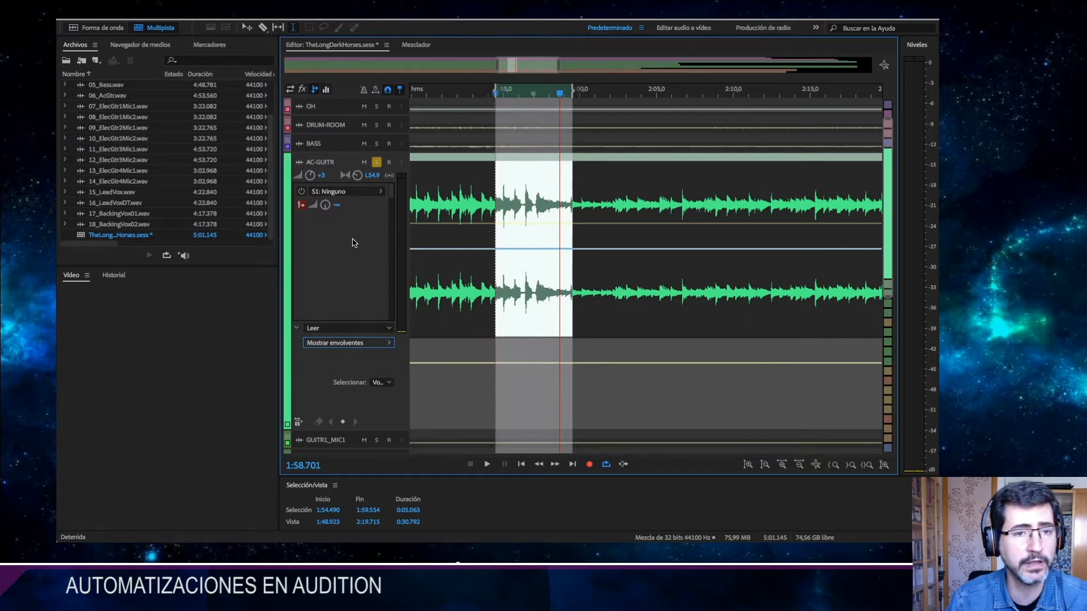
left_click(302, 89)
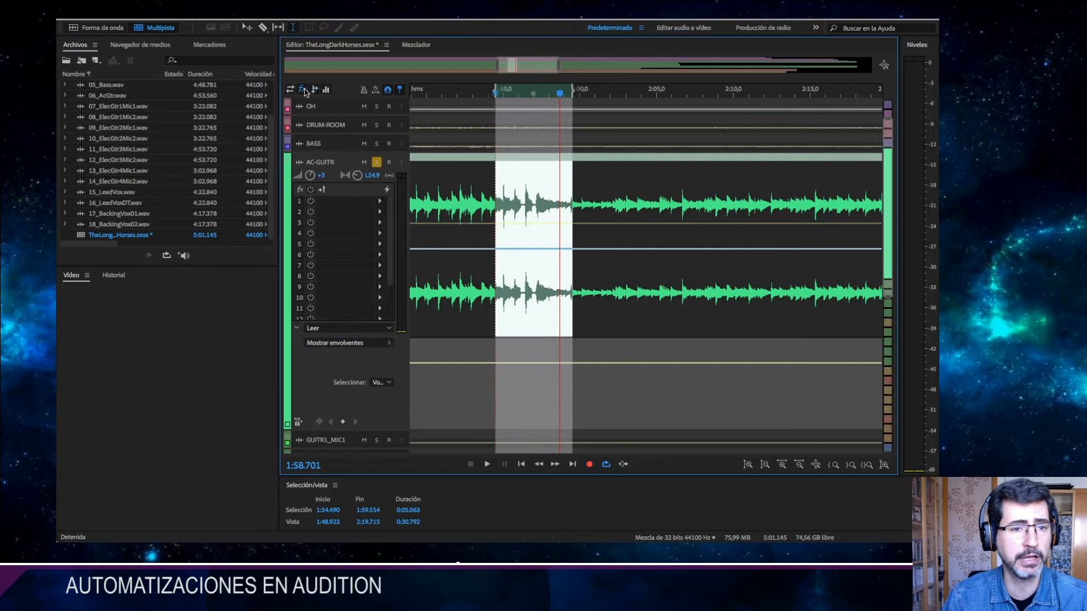
left_click(380, 201)
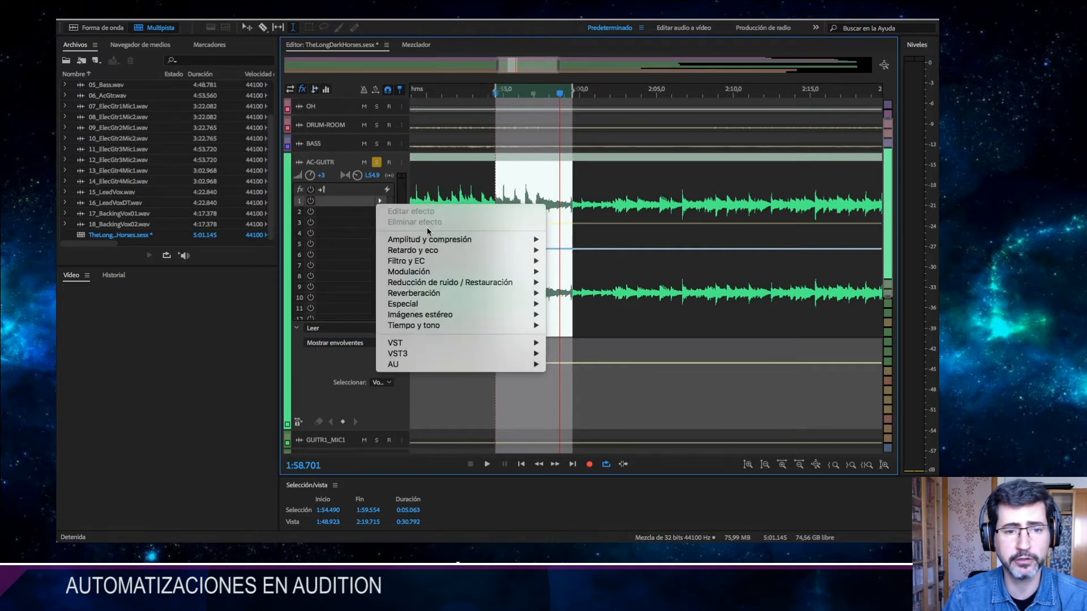
mouse_move(465, 245)
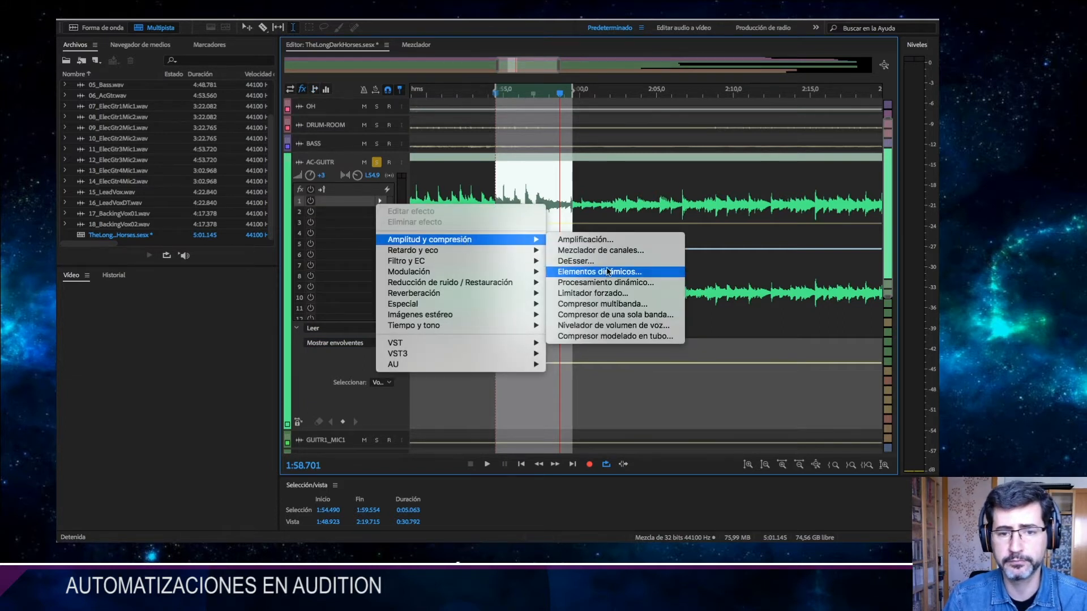
left_click(601, 282)
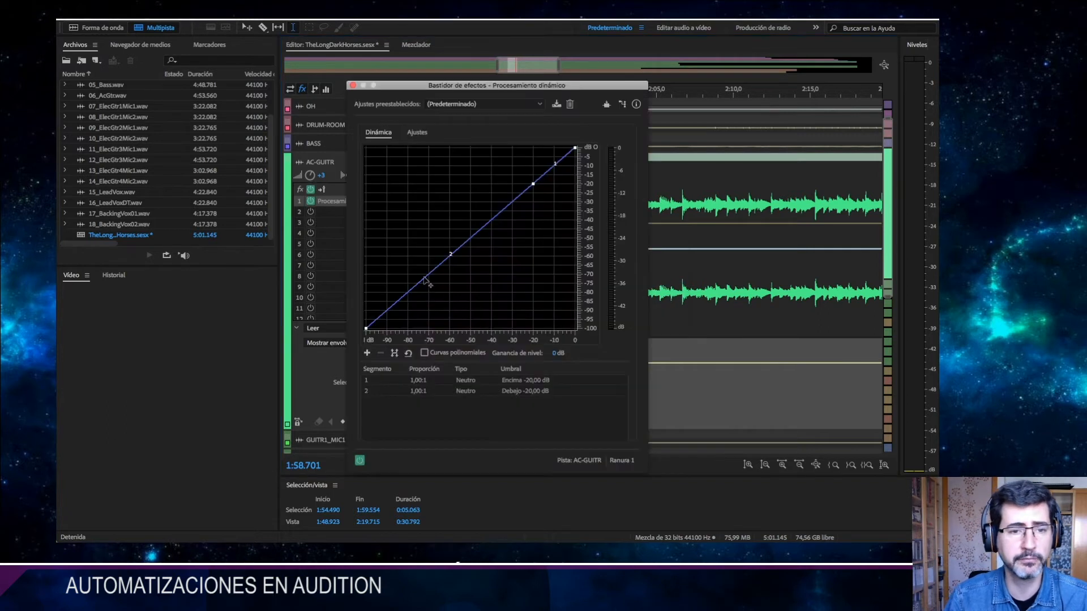
left_click(353, 85)
Examine which Procesamiento dinámico parameters can be shown as automation envelopes on AC-GUITR.
left_click(349, 346)
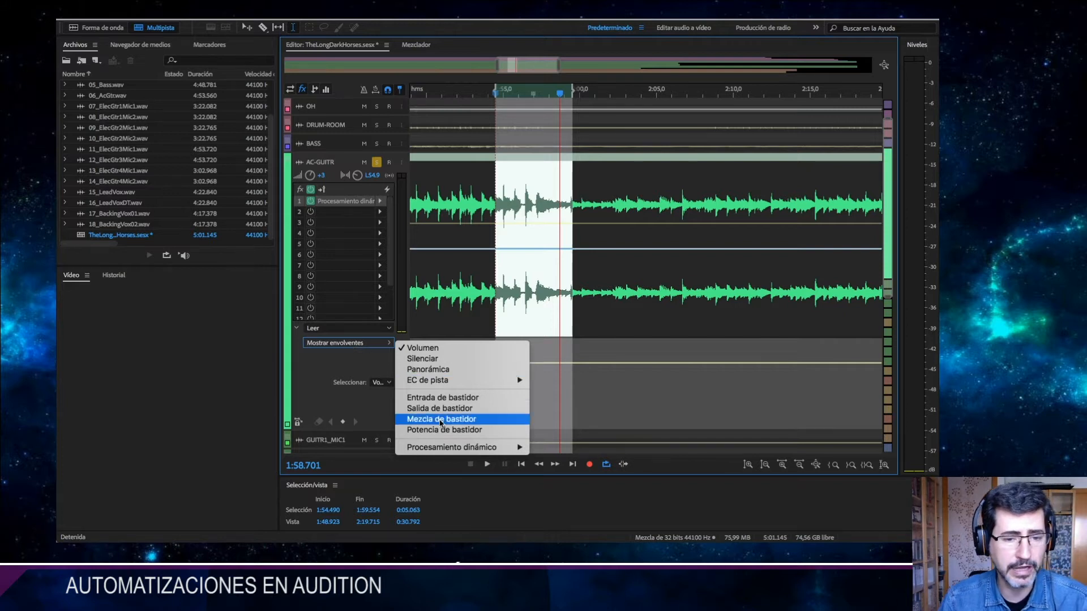
mouse_move(436, 447)
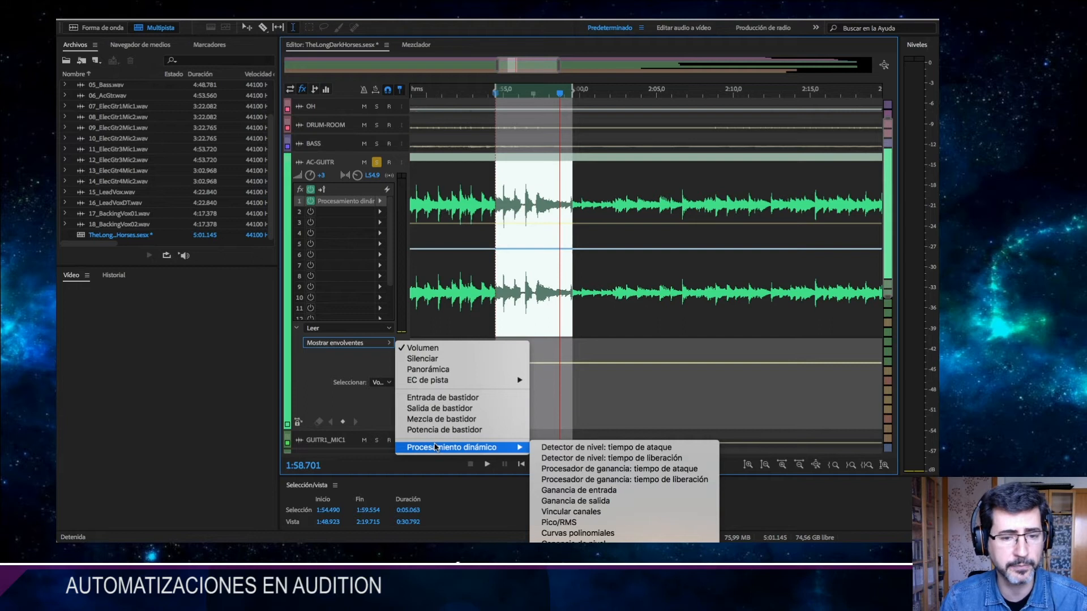
left_click(574, 469)
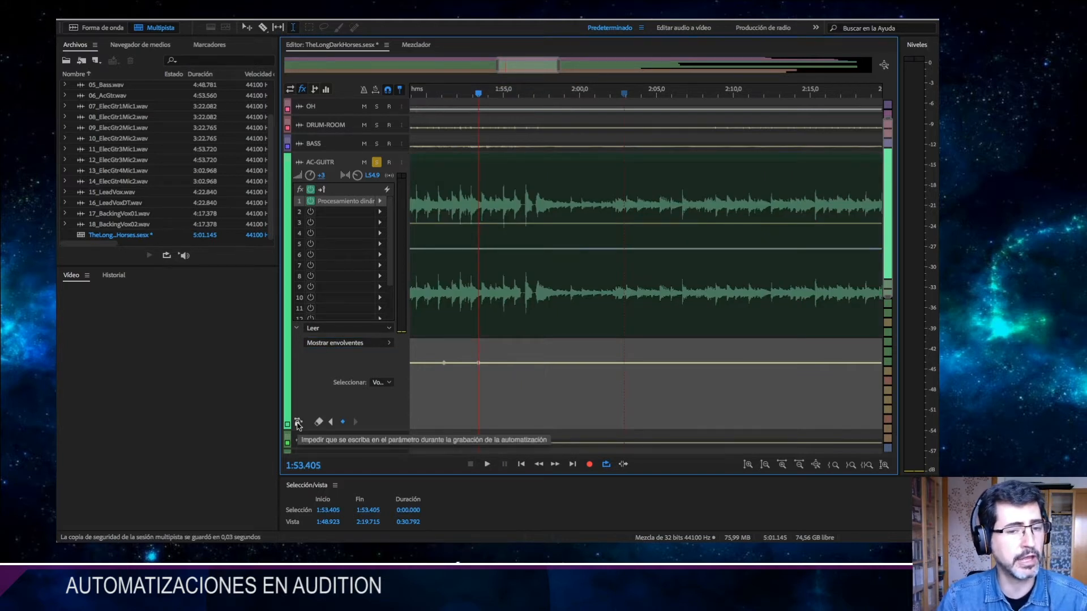
Protect the AC-GUITR volume parameter from being written during automation recording.
left_click(299, 423)
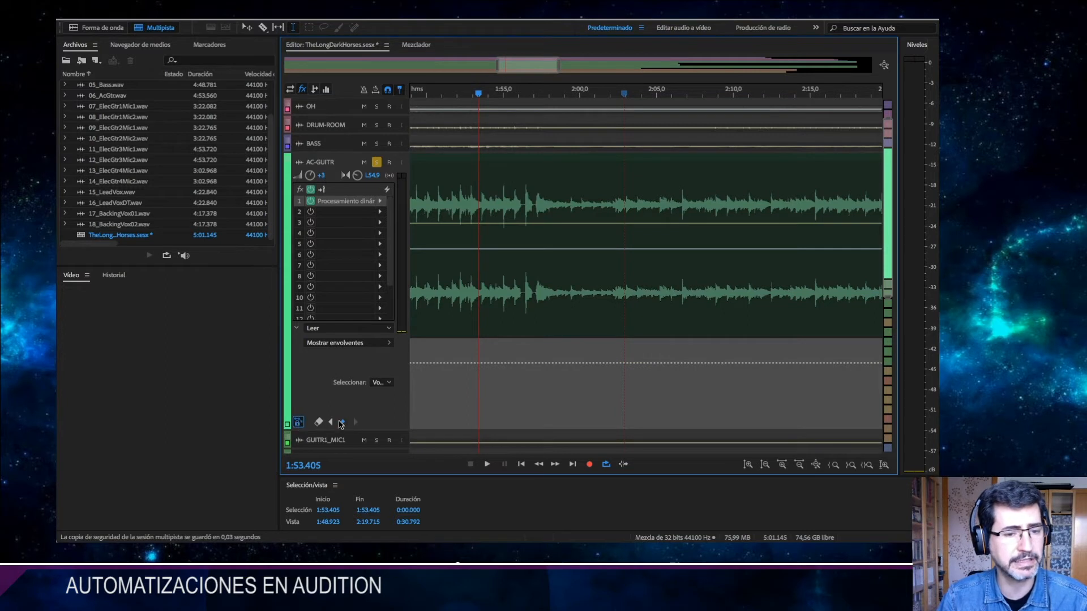
left_click(502, 368)
left_click(567, 371)
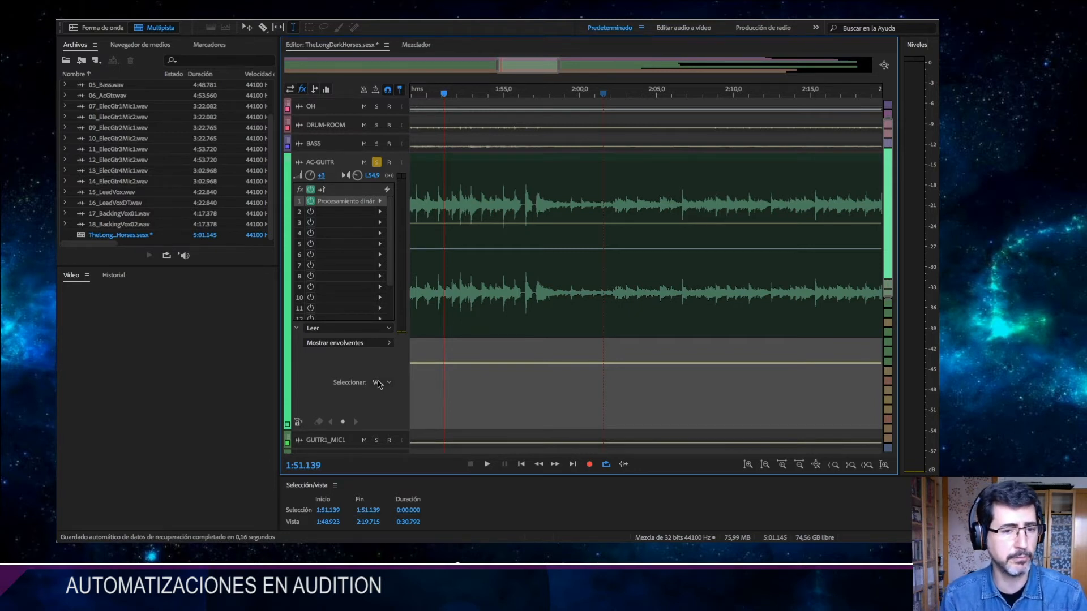
Review the automation modes of AC-GUITR and set the track's mode to Escribir.
left_click(377, 328)
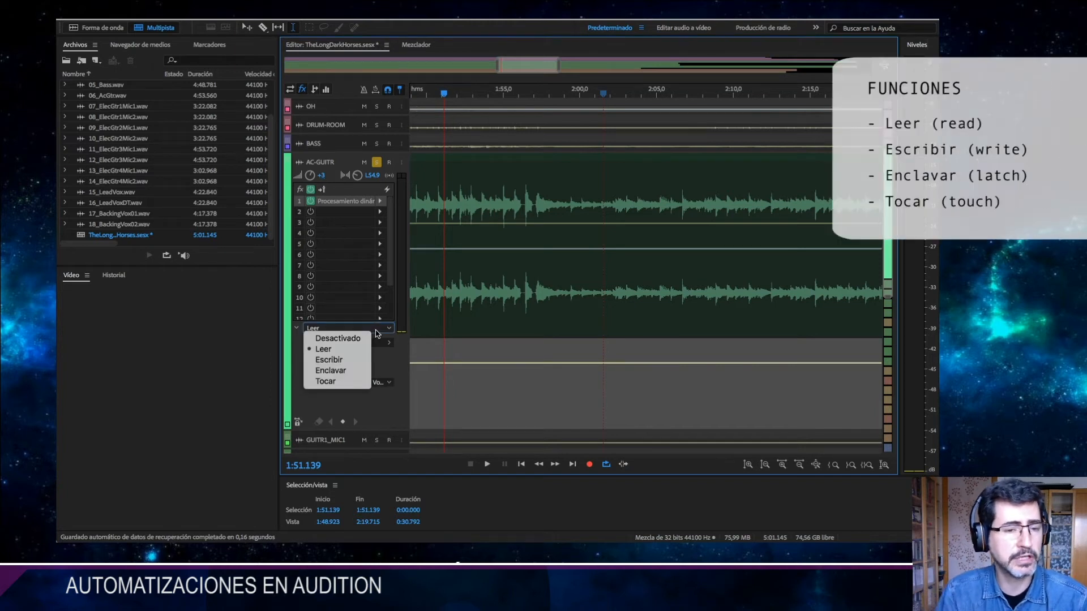
left_click(331, 354)
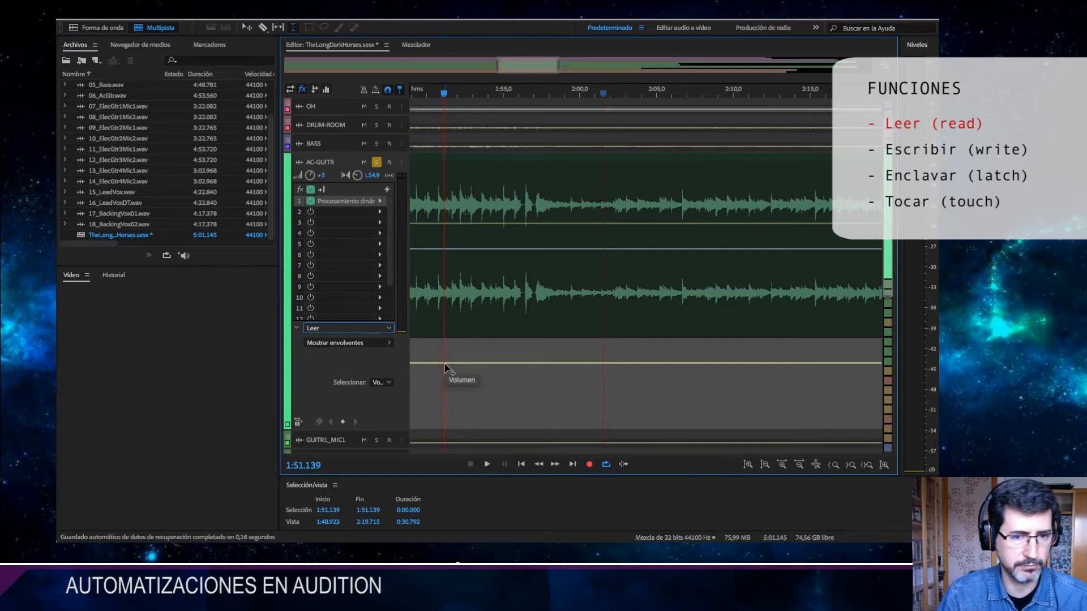
left_click(340, 328)
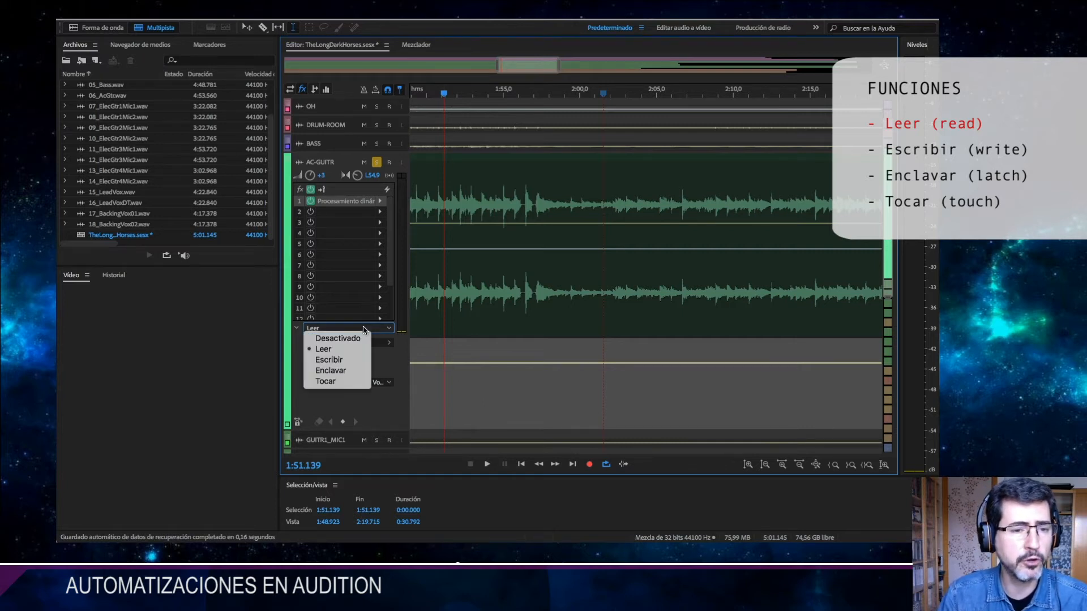
left_click(342, 360)
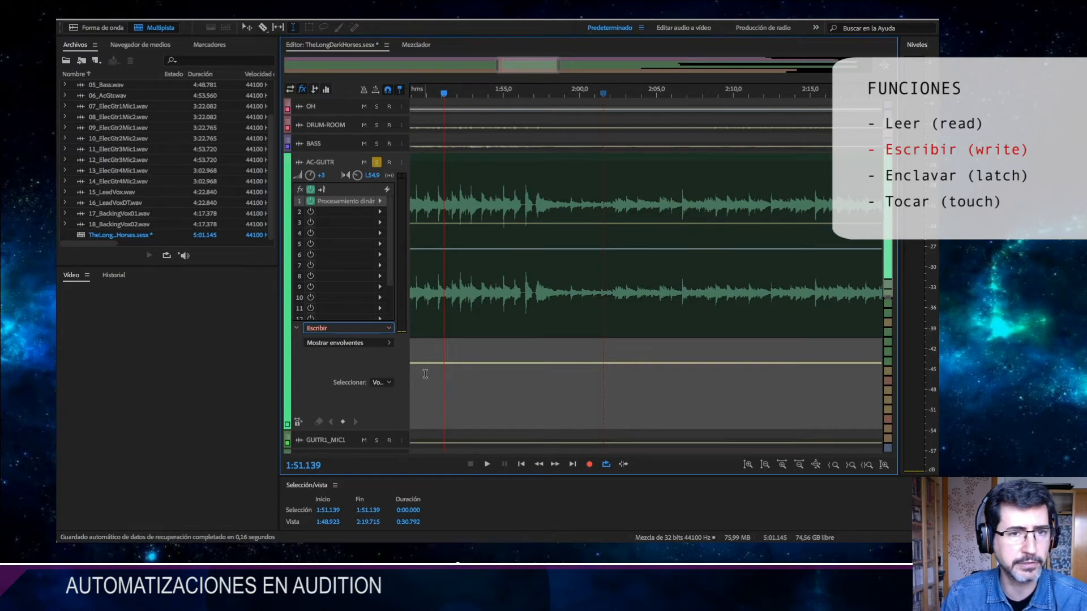
Select the AC-GUITR range from 1:50.000 to about 1:56.5 and play it back.
left_click_drag(427, 394, 524, 393)
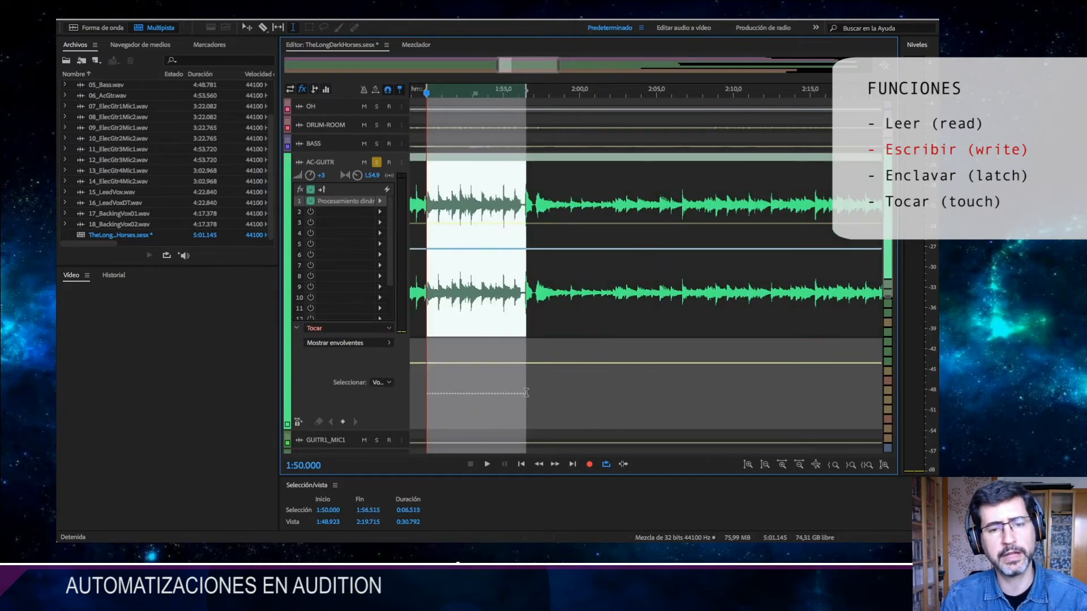
key("space")
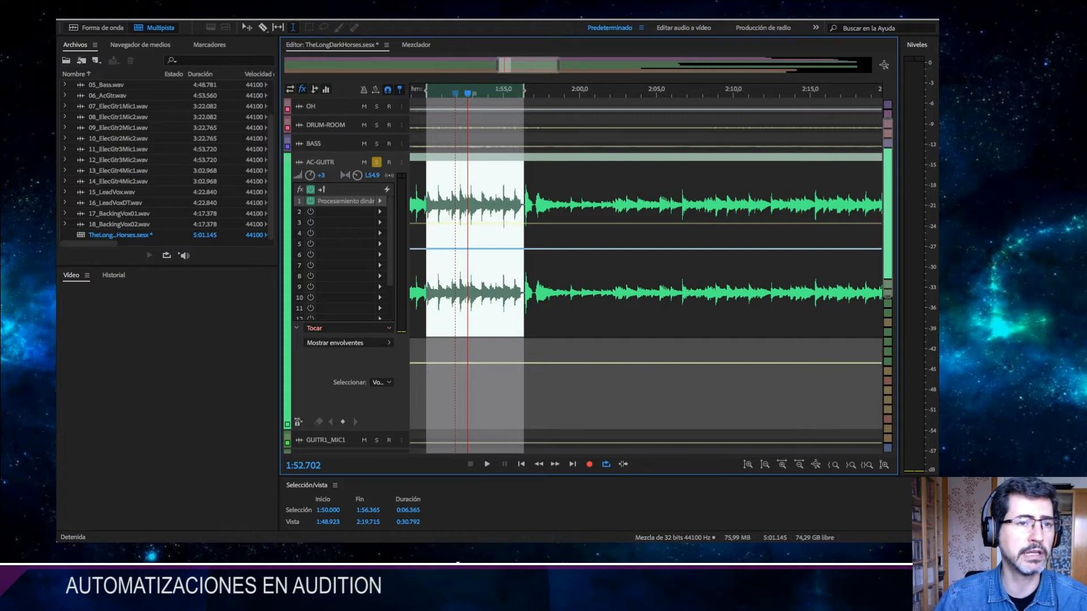
Enable returning the playhead to its initial position on the first stop in the Reproducir preferences.
left_click(107, 8)
mouse_move(120, 41)
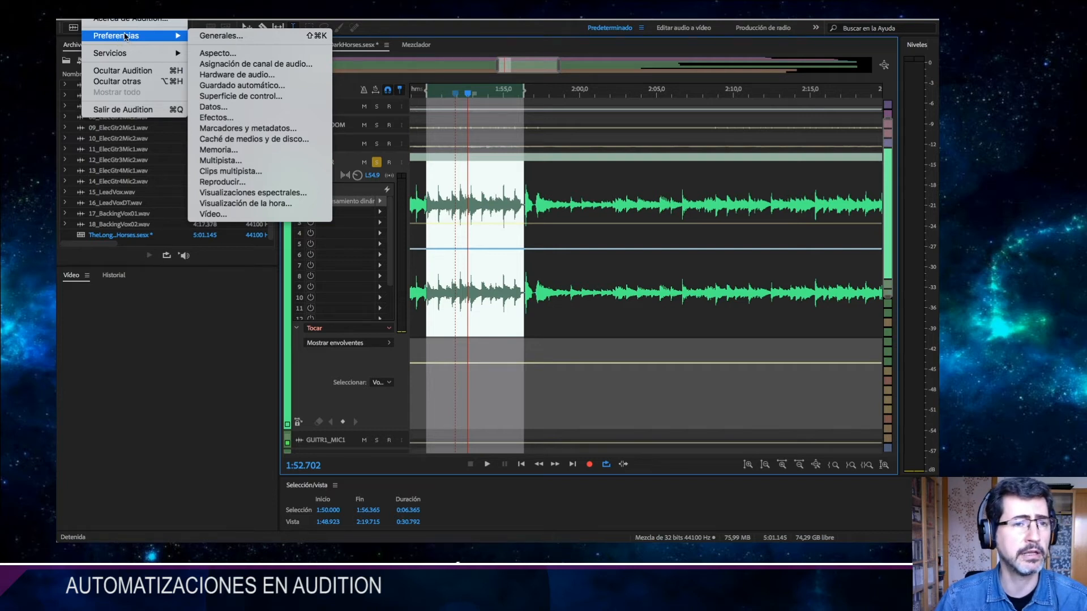
left_click(253, 181)
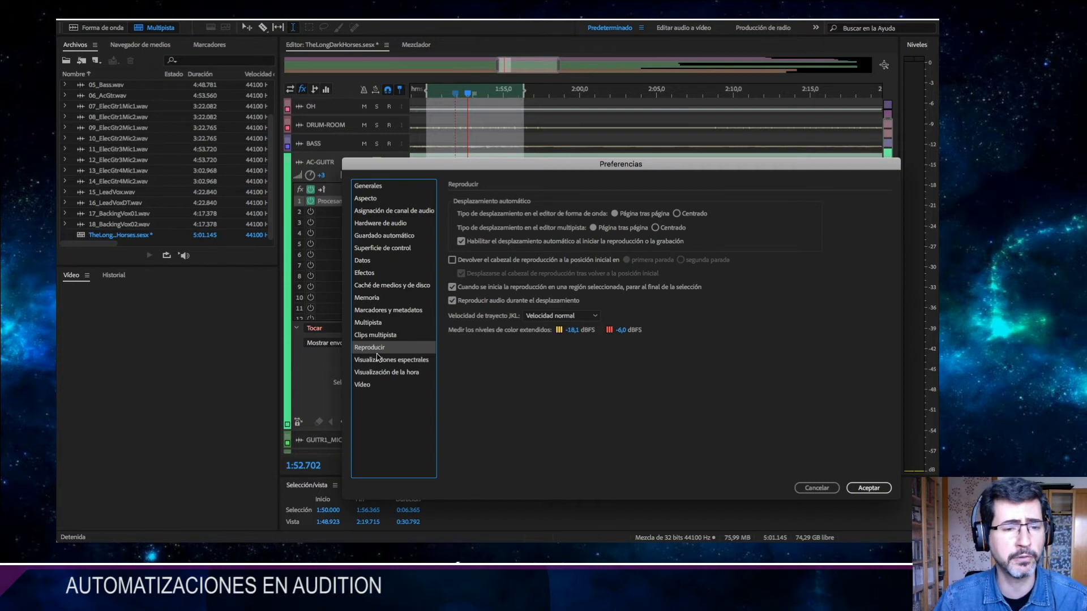
left_click(465, 262)
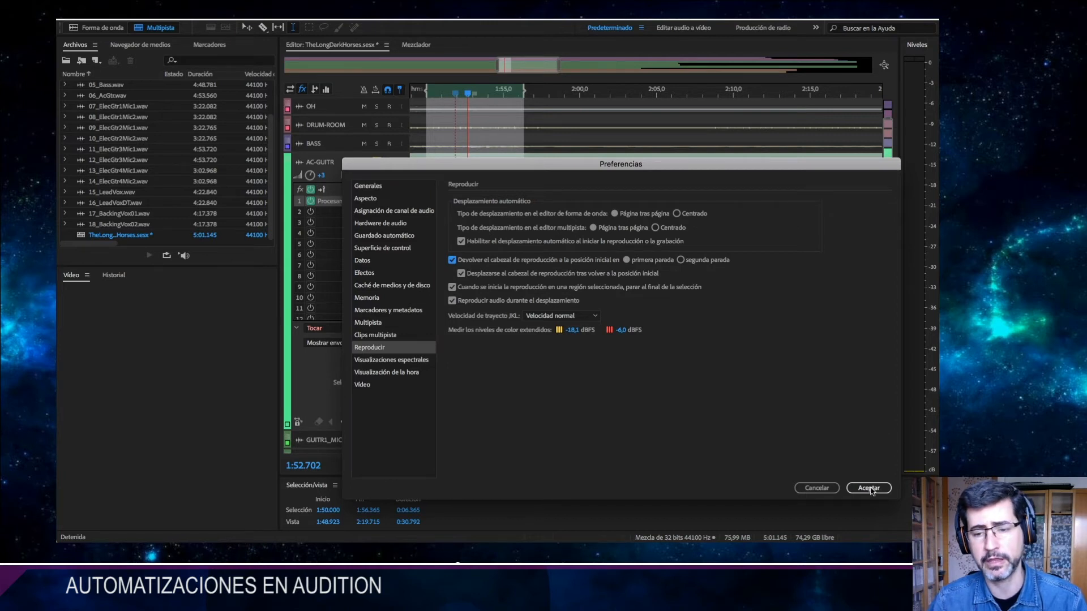
left_click(818, 490)
Select the range from about 1:50.6 to 1:56.2 and start and stop playback twice to check where the playhead returns.
left_click_drag(435, 392, 522, 392)
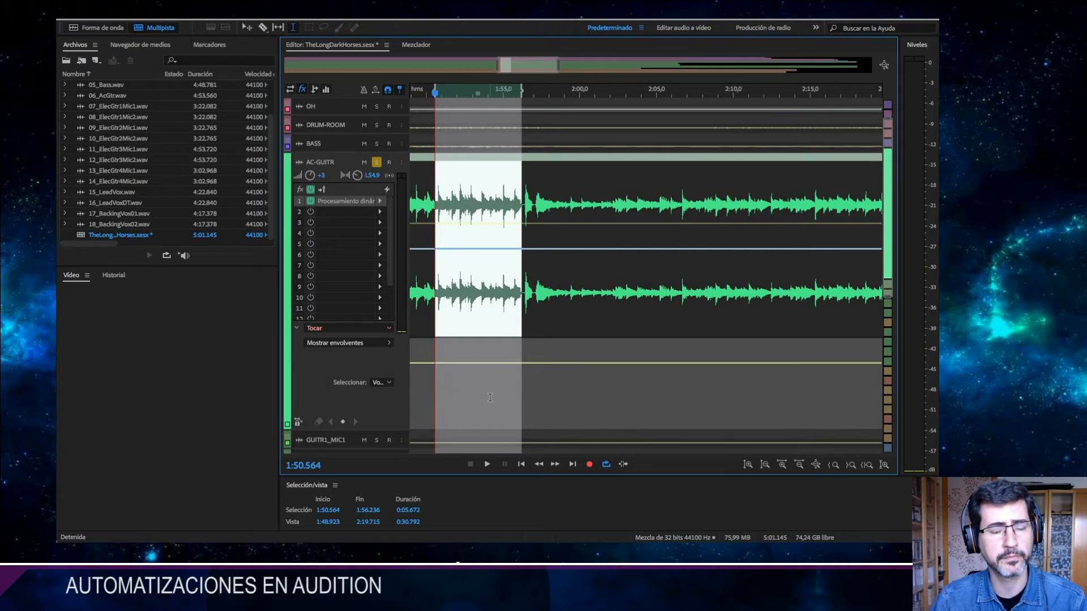
key("space")
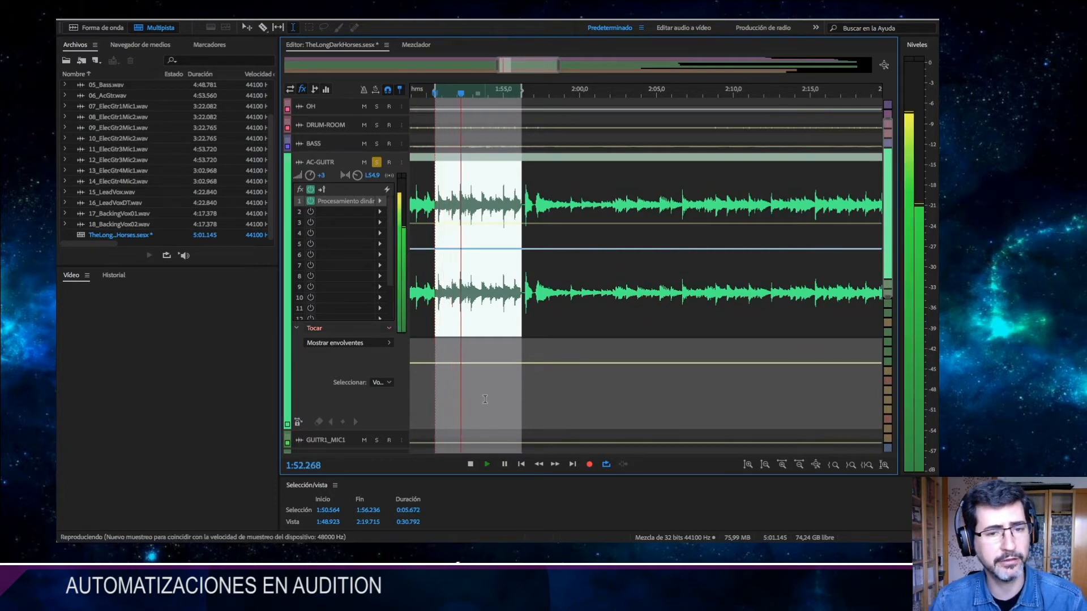
key("space")
key("space")
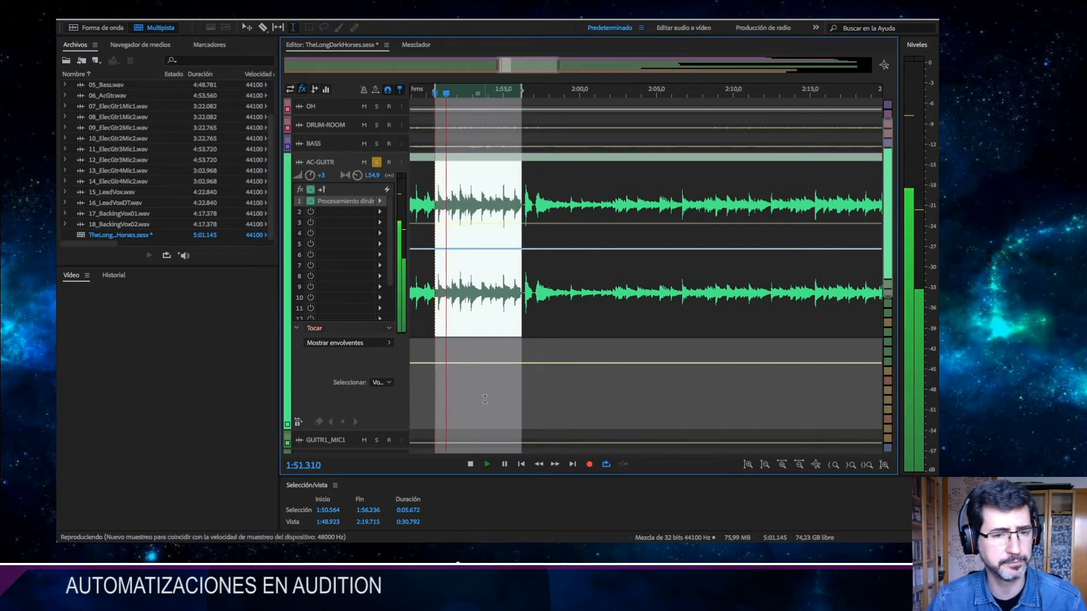
key("space")
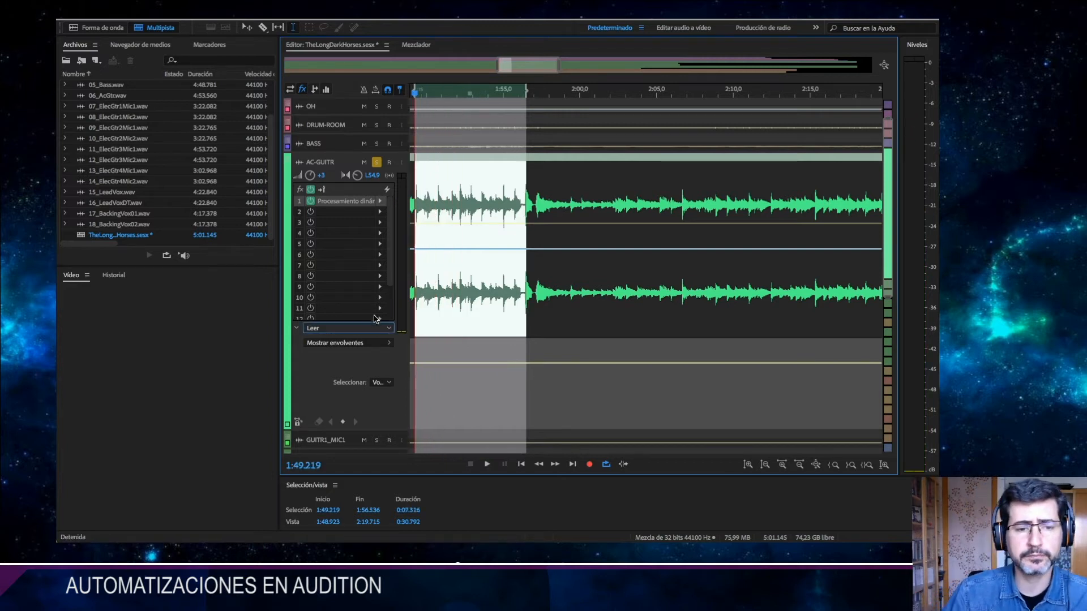
In the mixer, set AC-GUITR's automation mode to Escribir and record a volume fader dip and return during playback.
left_click(419, 45)
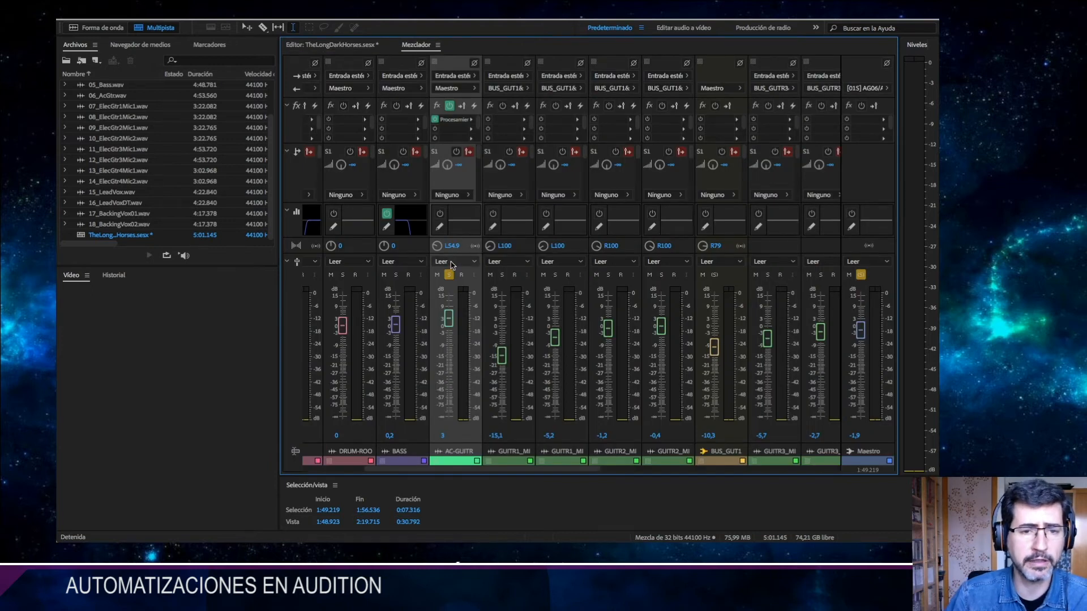
key("space")
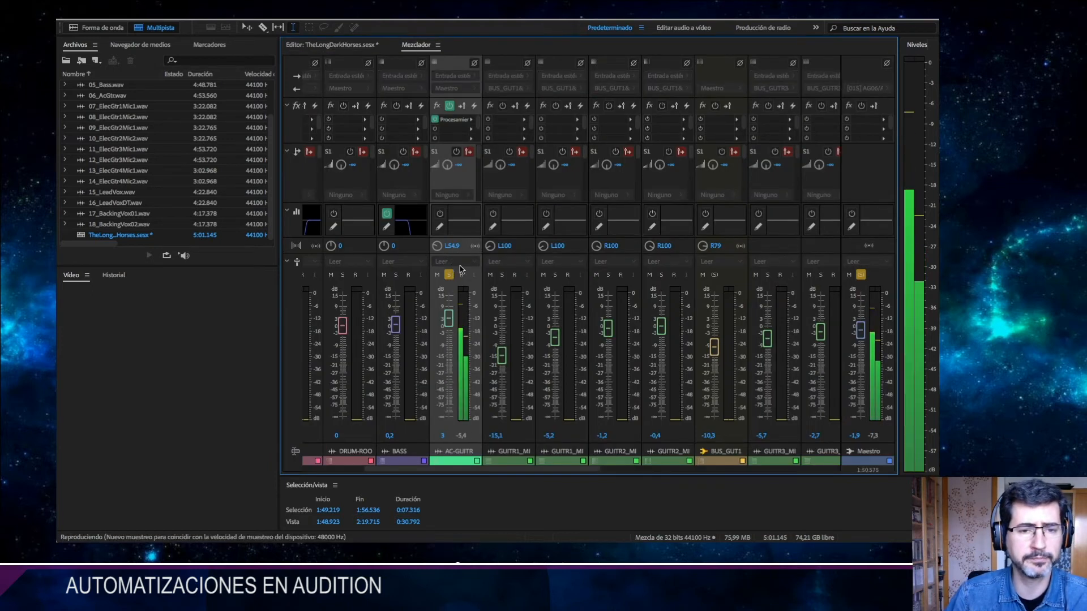
key("space")
left_click(464, 262)
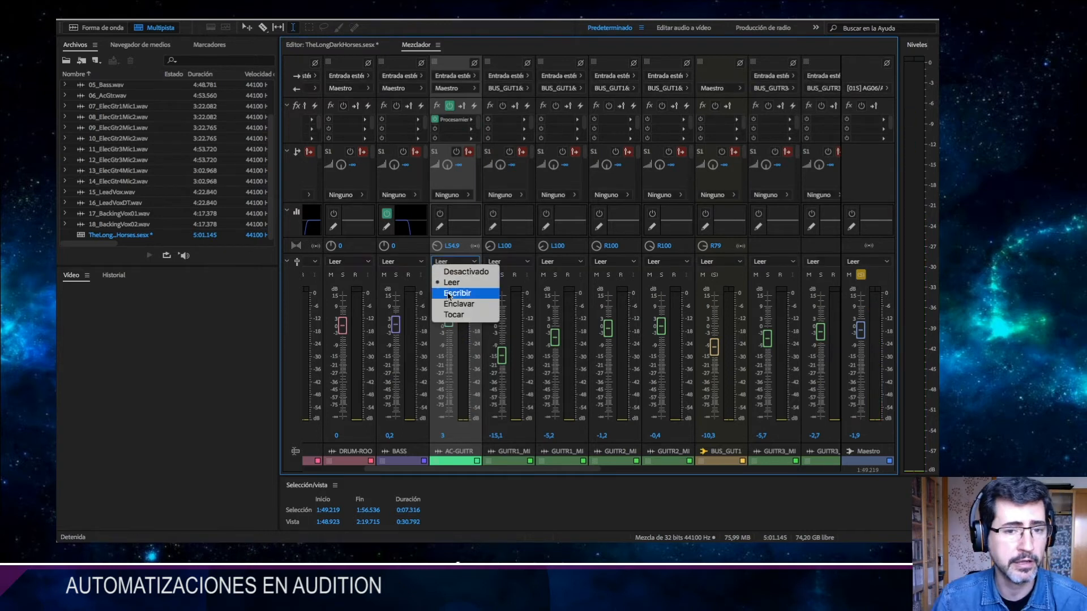
left_click(448, 294)
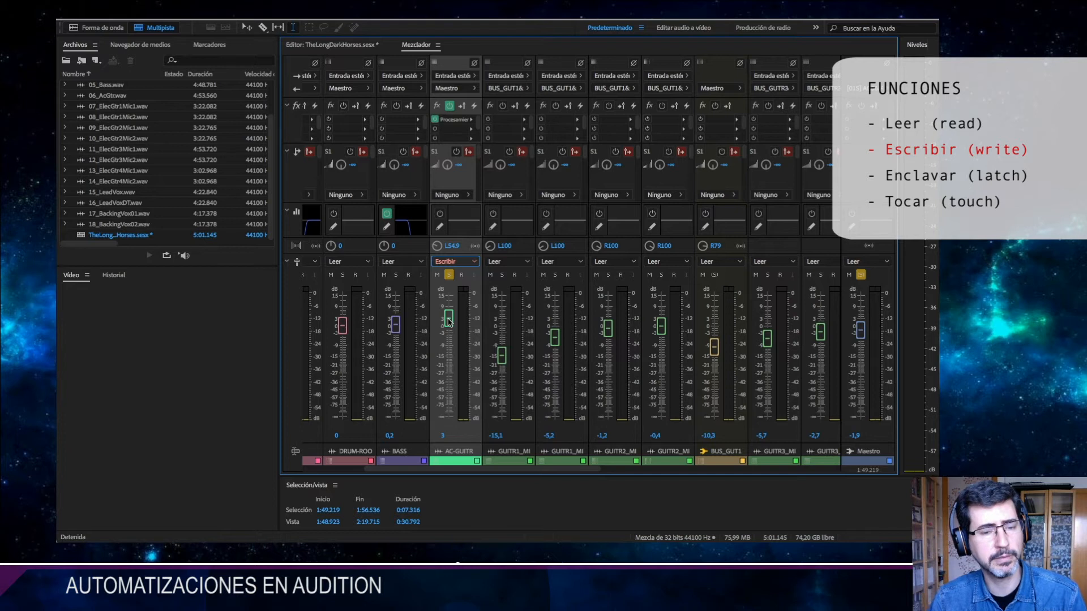
key("space")
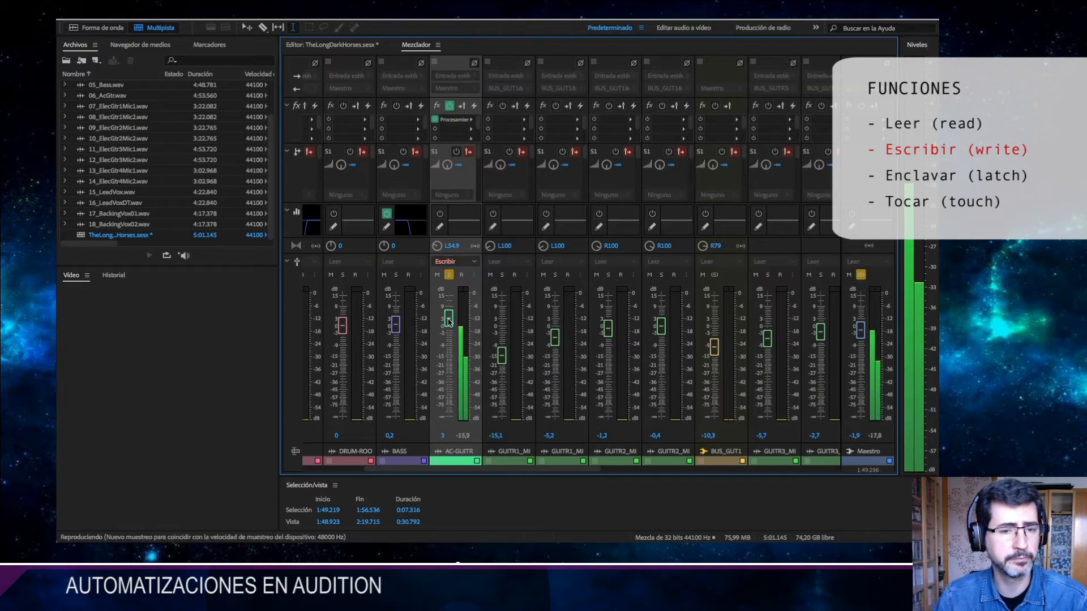
mouse_move(448, 321)
left_mouse_down()
mouse_move(447, 365)
mouse_move(449, 332)
left_mouse_up()
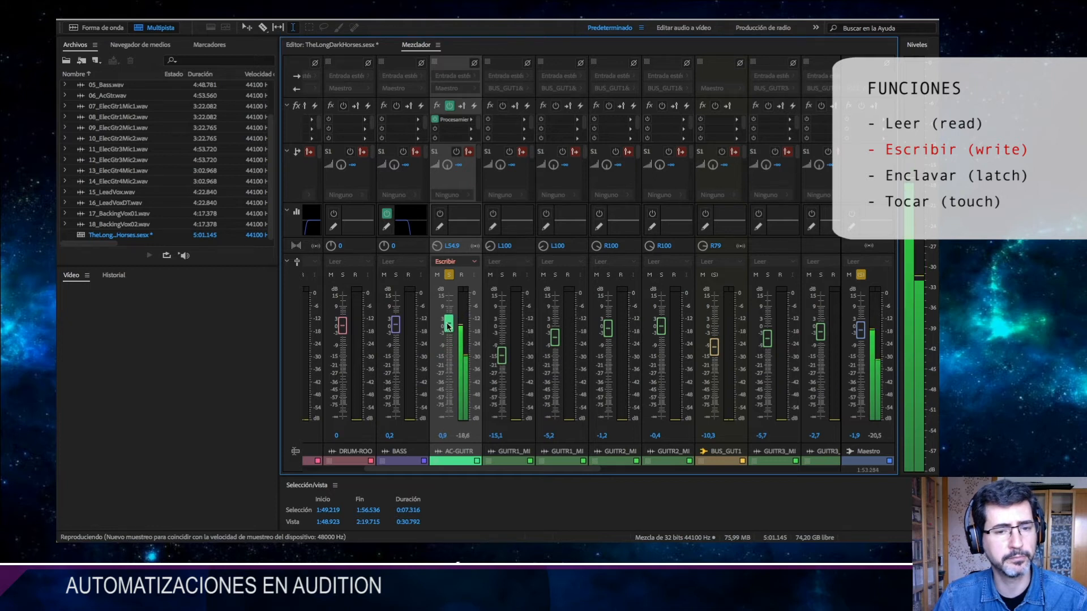
key("space")
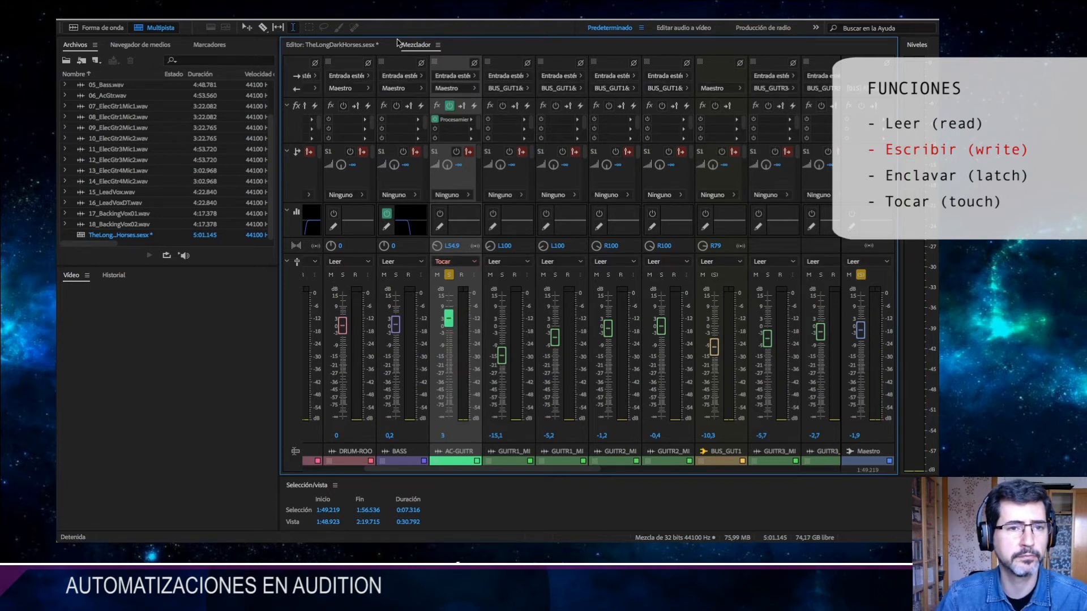
Inspect the recorded volume envelope of AC-GUITR in the multitrack editor and play it back.
left_click(355, 45)
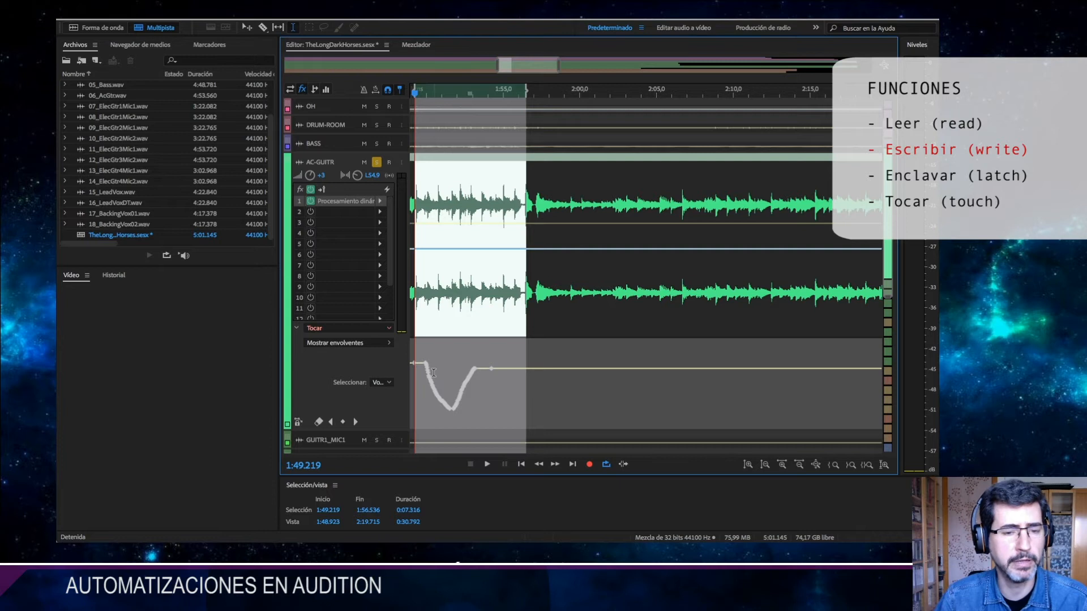
mouse_move(428, 375)
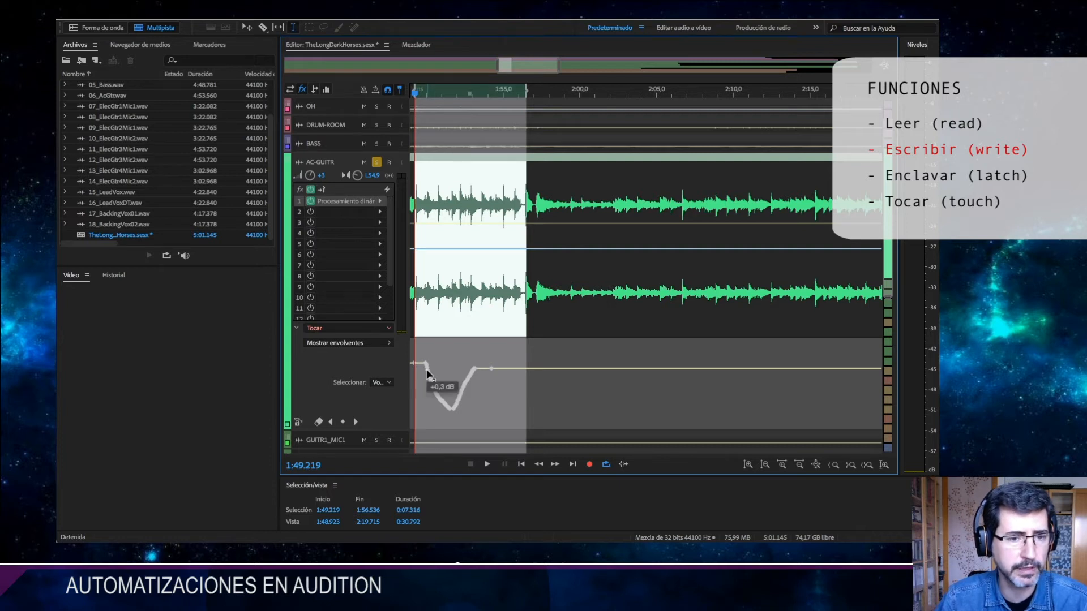
key("space")
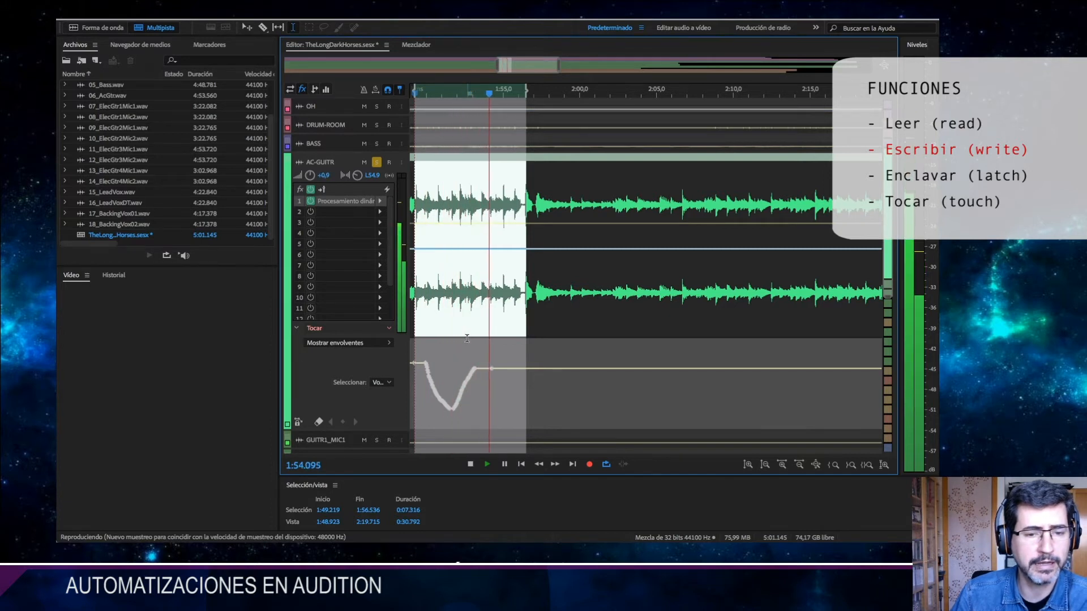
key("space")
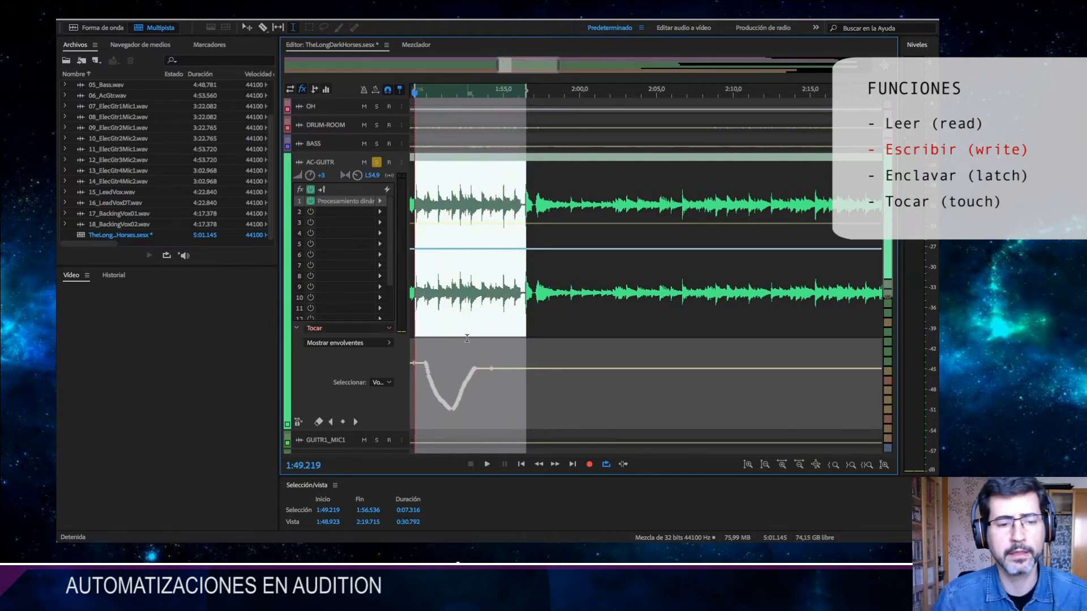
Set AC-GUITR's automation mode back to Escribir and play through the selected range in the multitrack editor.
left_click(373, 330)
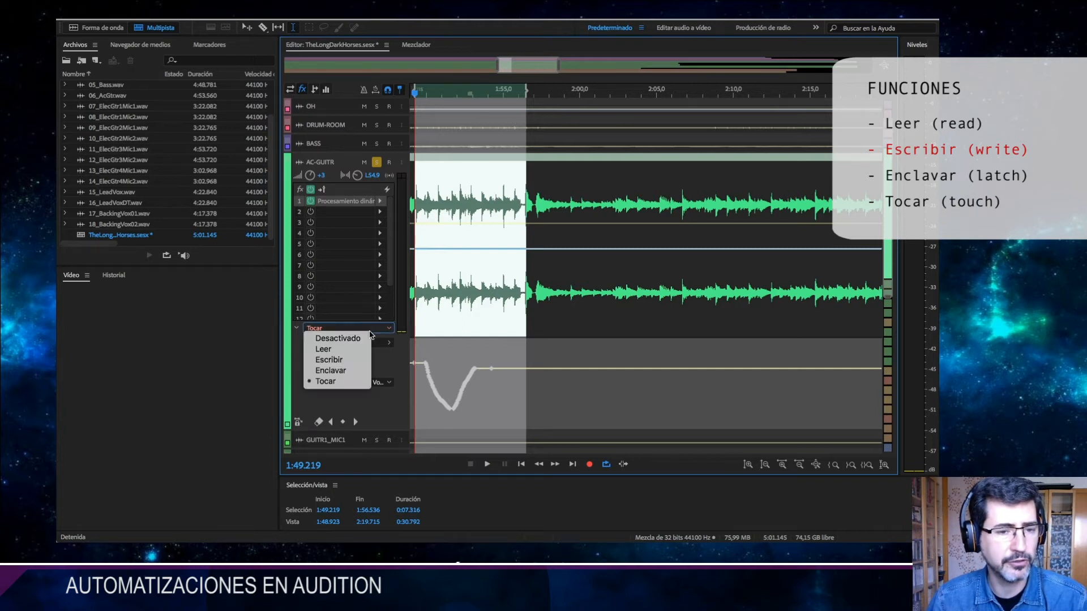
left_click(348, 361)
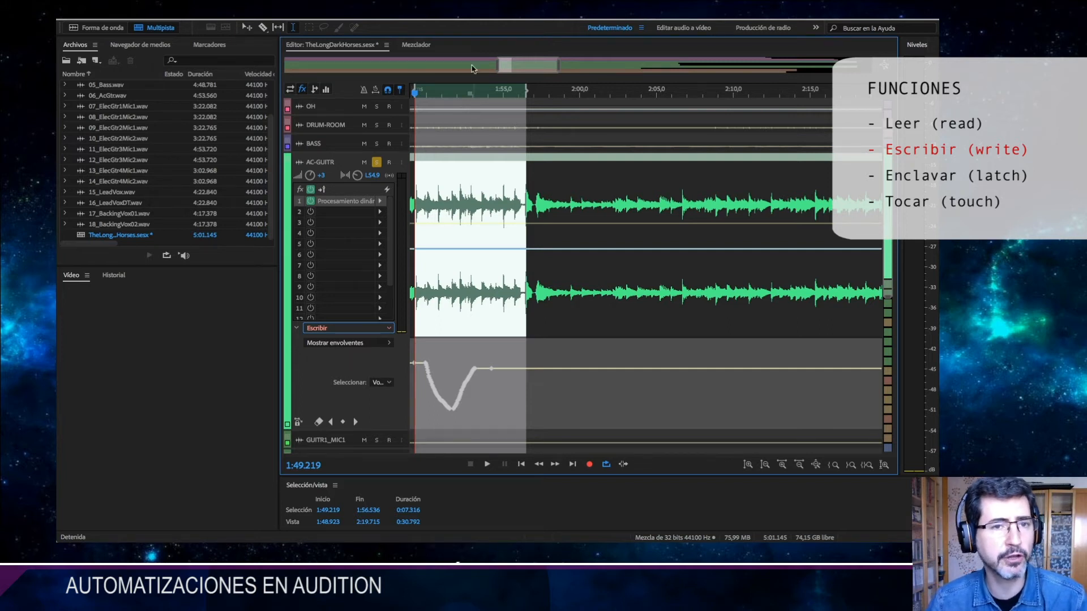
left_click(419, 45)
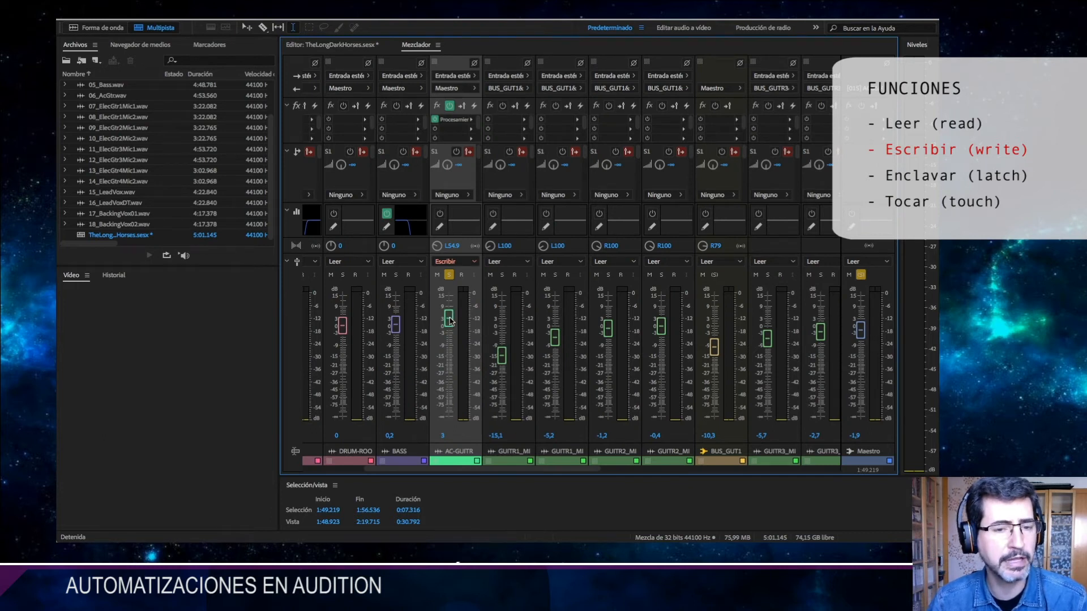
left_click(351, 48)
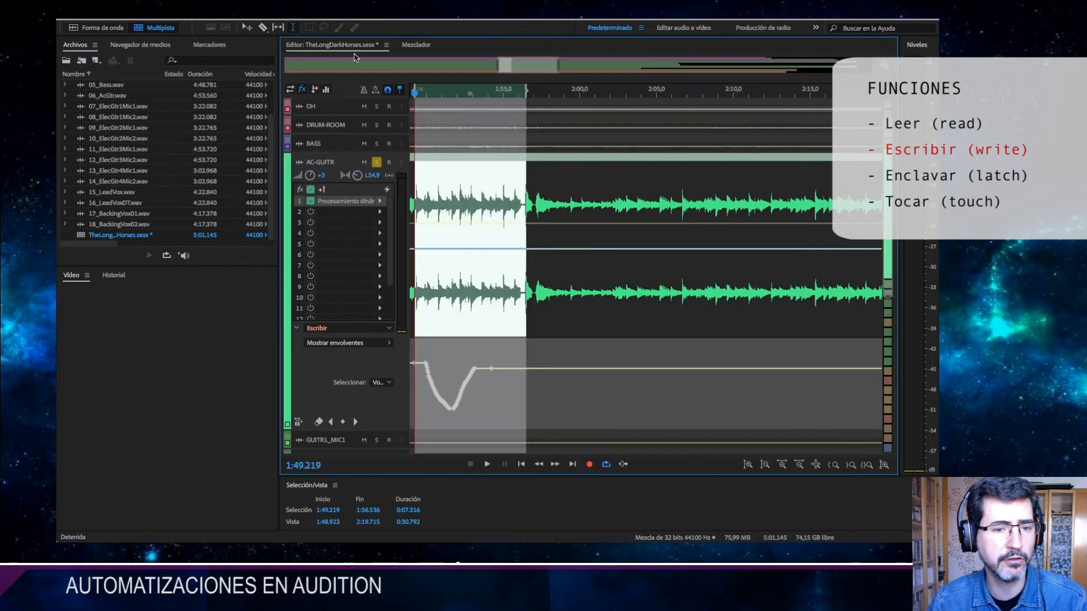
key("space")
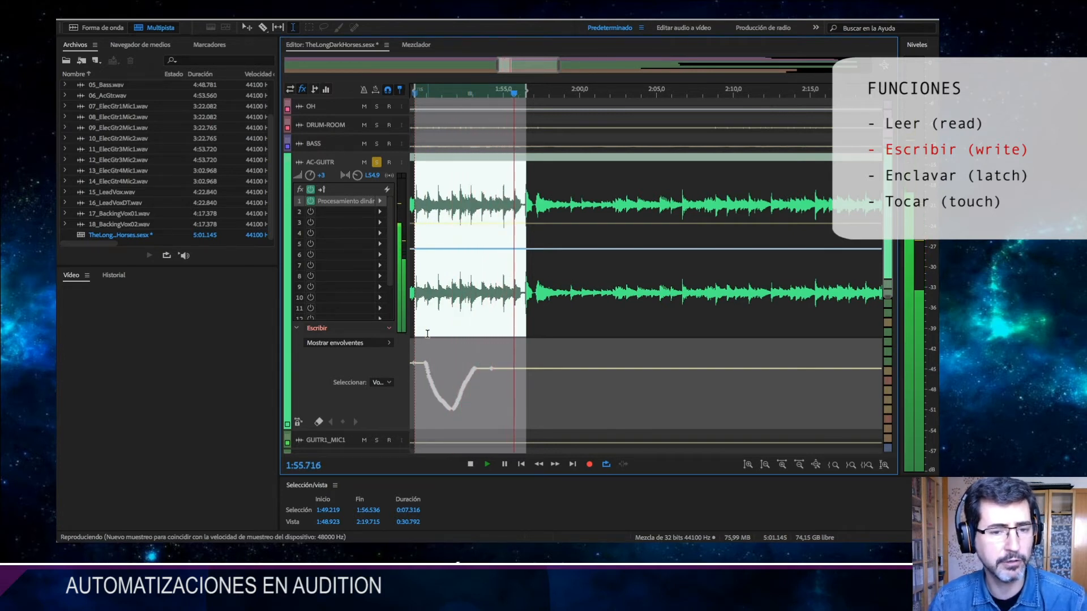
key("space")
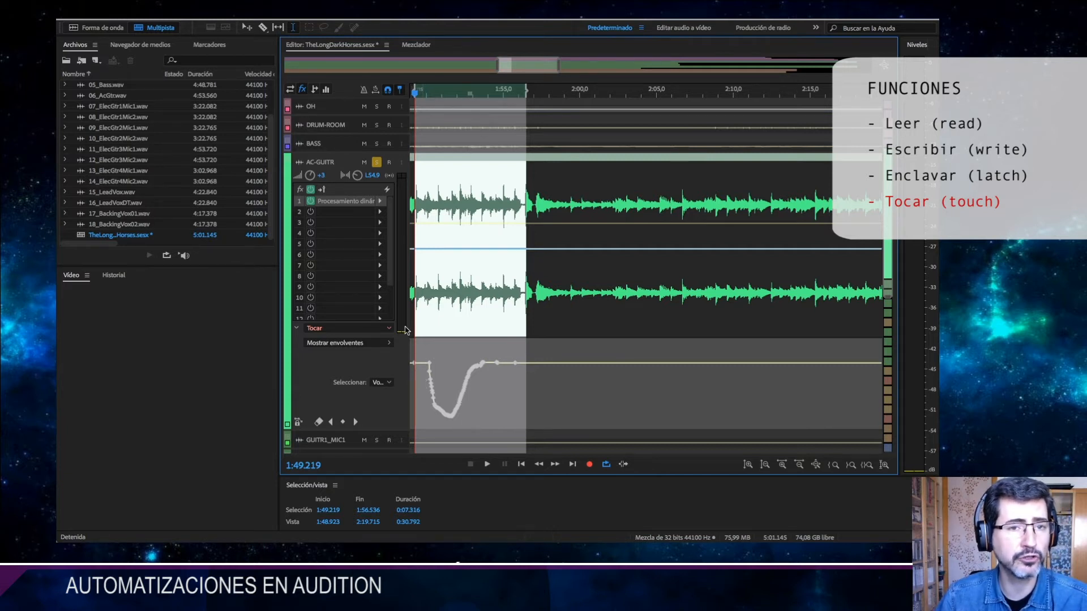
From the mixer, record two playback passes of AC-GUITR volume fader moves in Tocar mode.
left_click(416, 45)
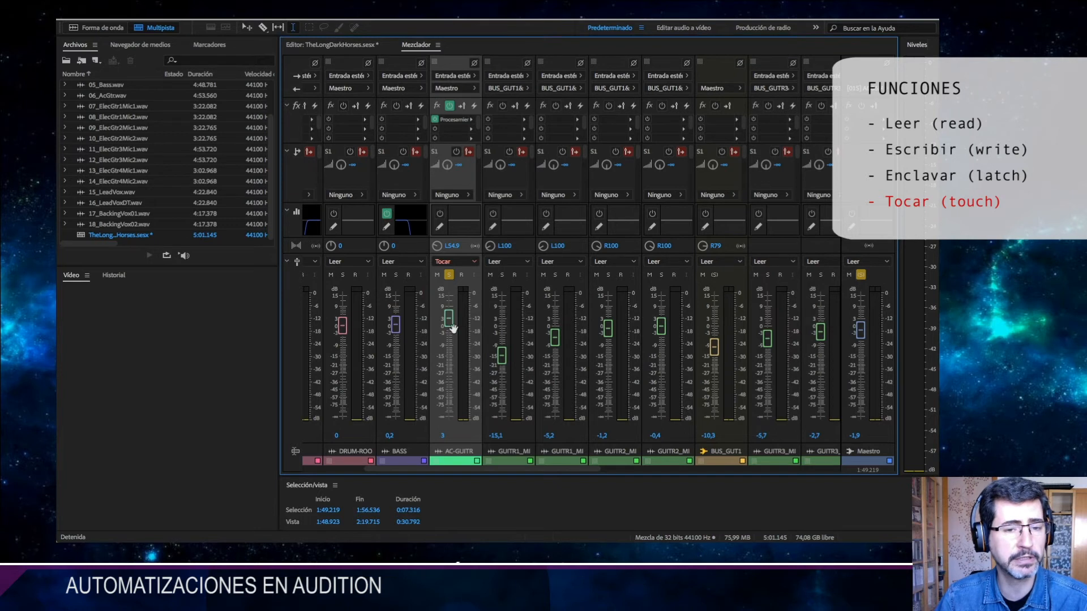
key("space")
mouse_move(450, 322)
left_mouse_down()
mouse_move(452, 378)
mouse_move(452, 341)
left_mouse_up()
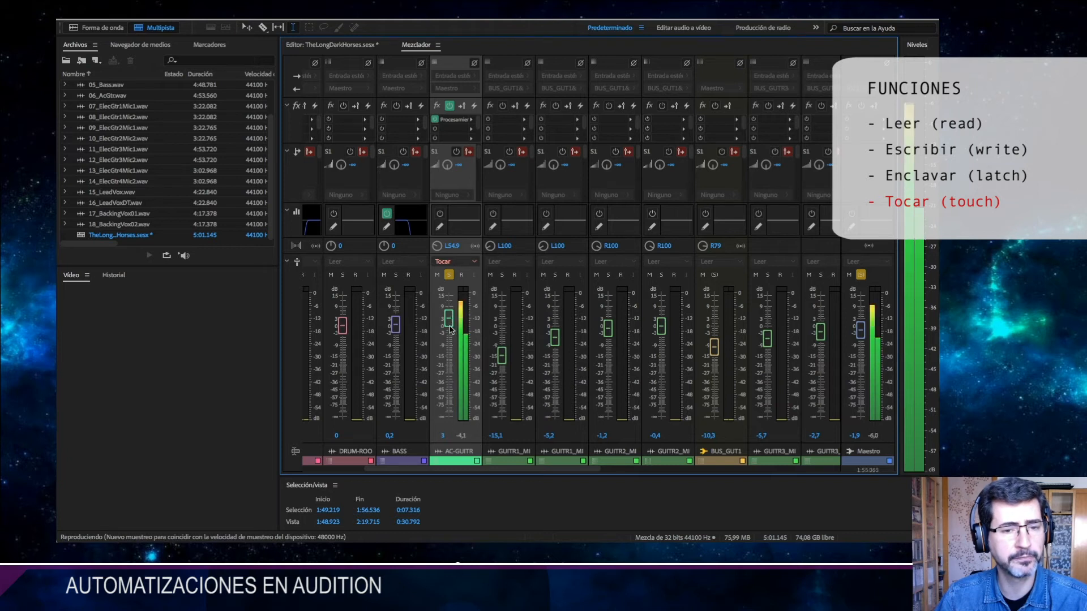
key("space")
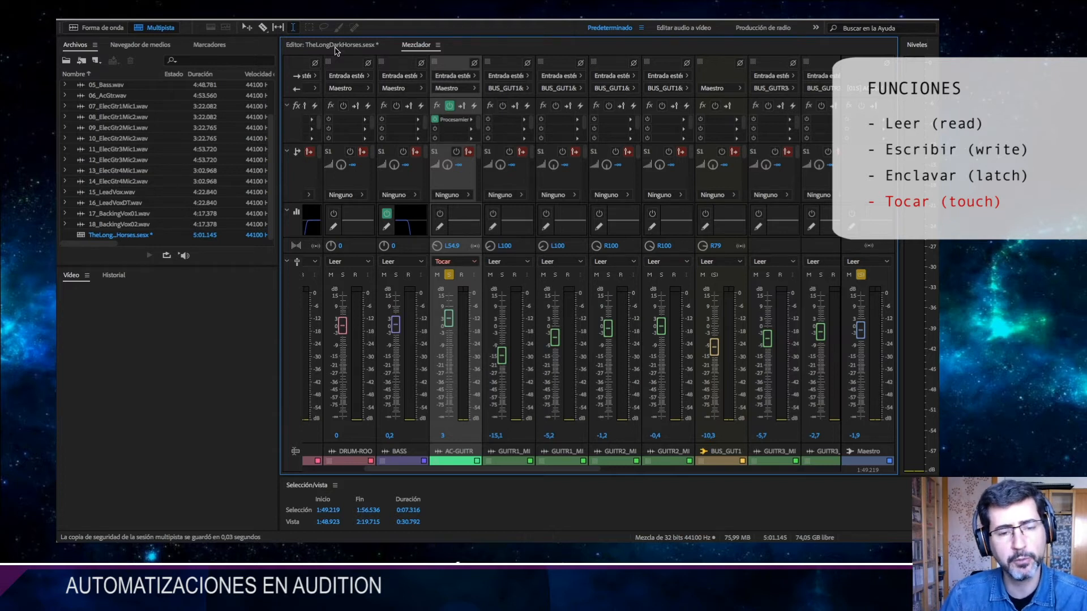
key("space")
mouse_move(449, 319)
left_mouse_down()
mouse_move(450, 380)
mouse_move(451, 321)
left_mouse_up()
key("space")
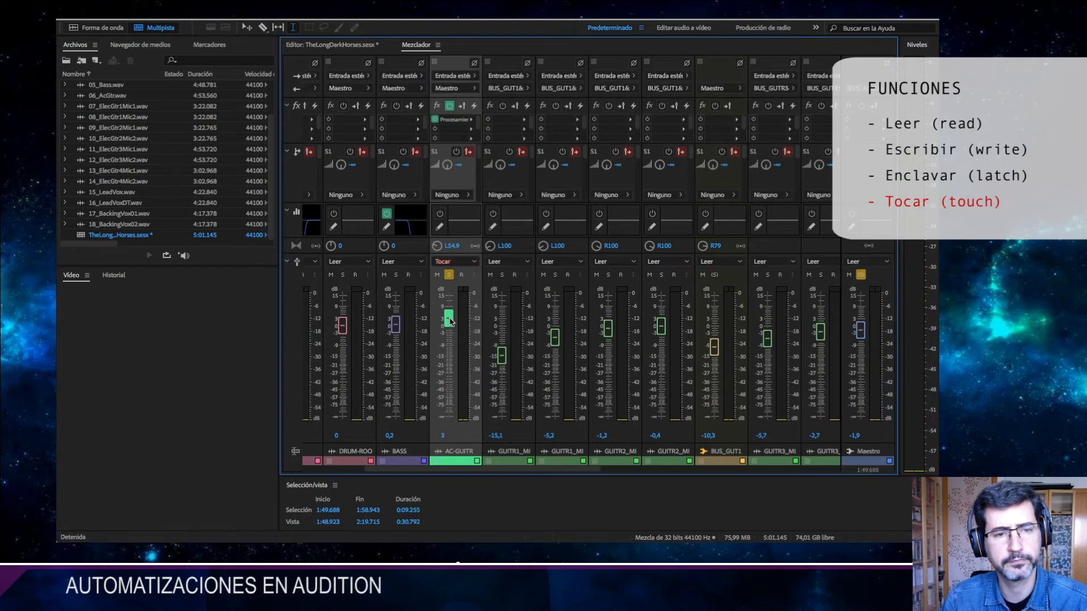
Examine the volume envelope written in Tocar mode in the multitrack editor and briefly play the selection.
left_click(352, 45)
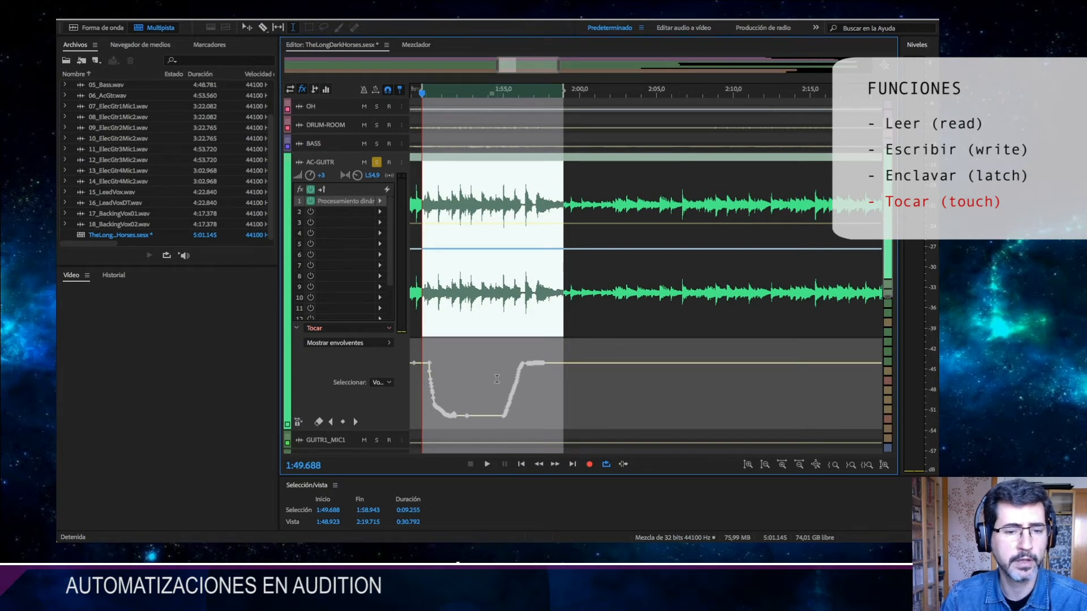
key("space")
key("space")
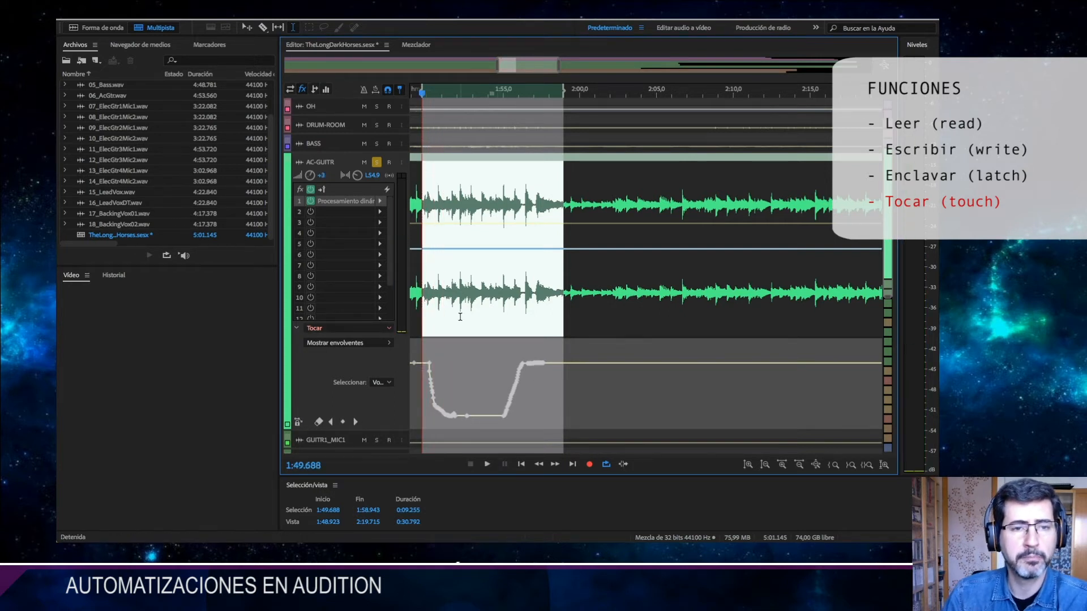
Review the automation modes of AC-GUITR in the mixer and choose Tocar again.
left_click(418, 45)
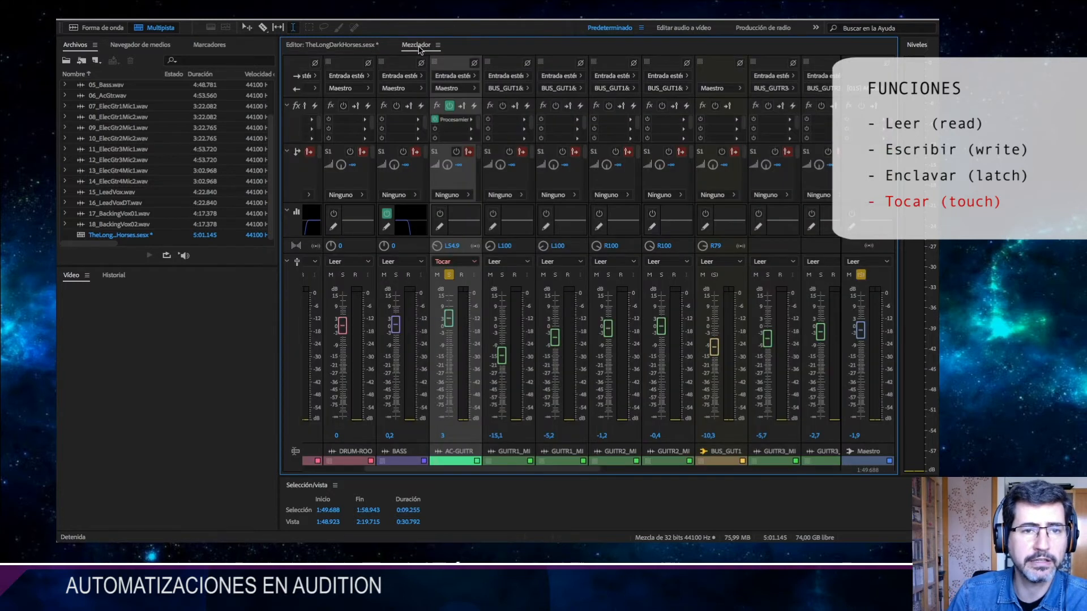
left_click(462, 264)
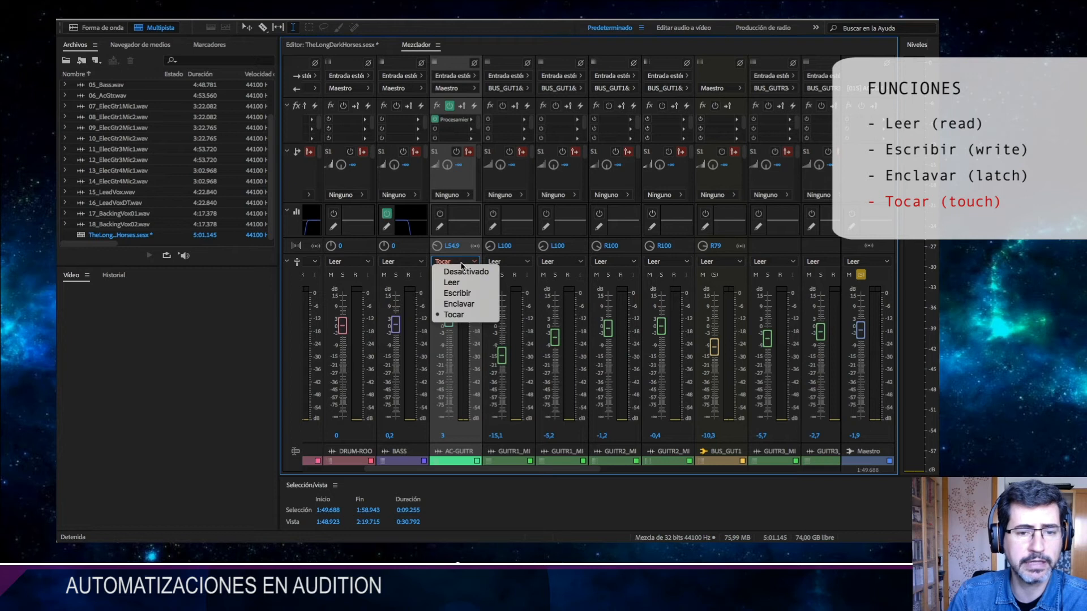
left_click(454, 315)
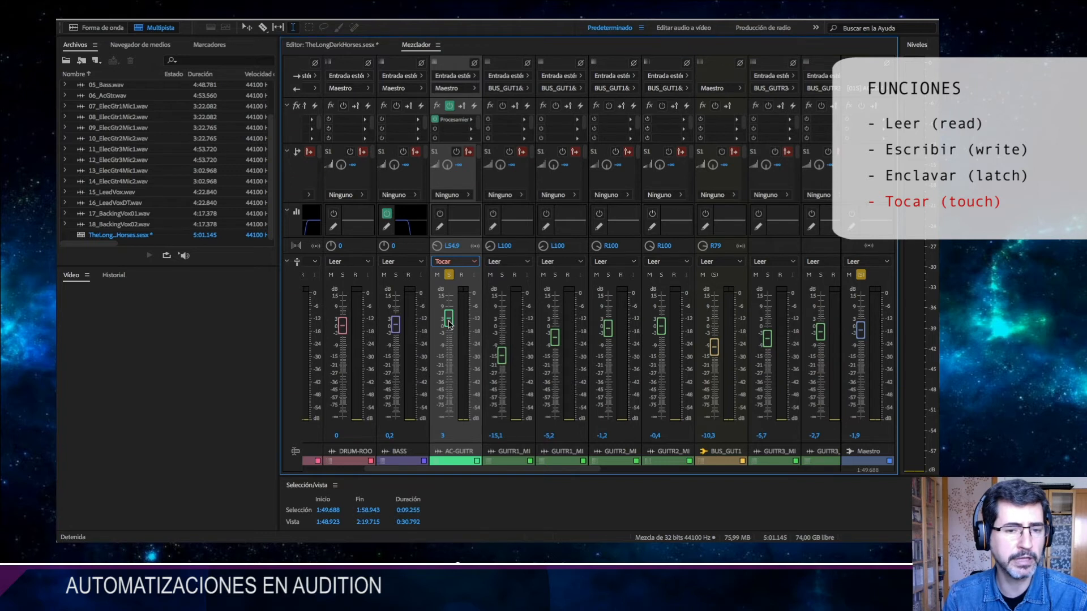
Record another playback pass of AC-GUITR volume fader moves in Tocar mode from the mixer and inspect its envelope in the editor.
left_click(361, 45)
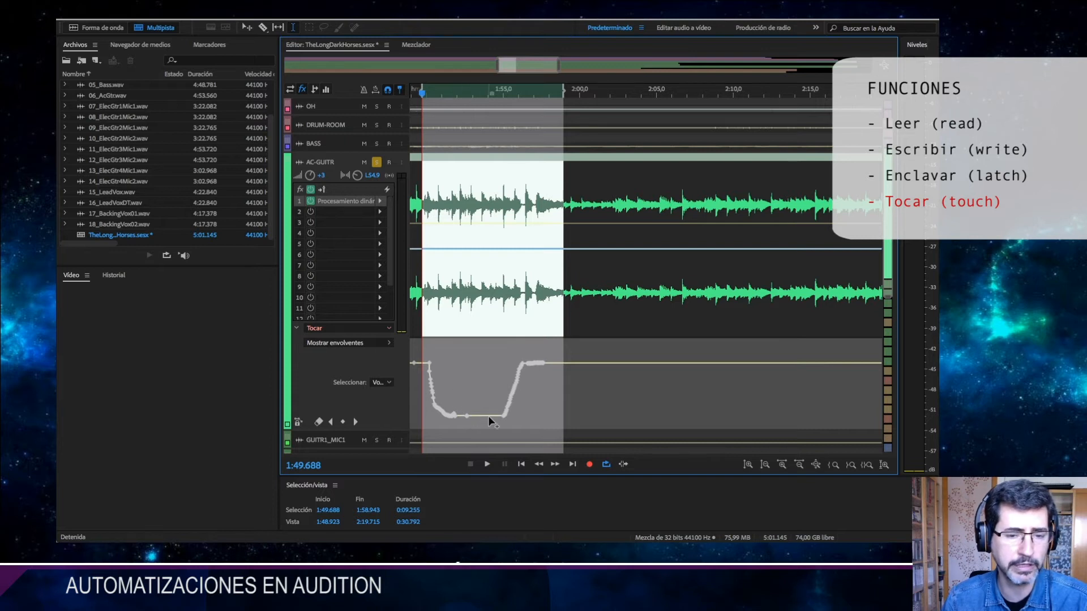
left_click(415, 45)
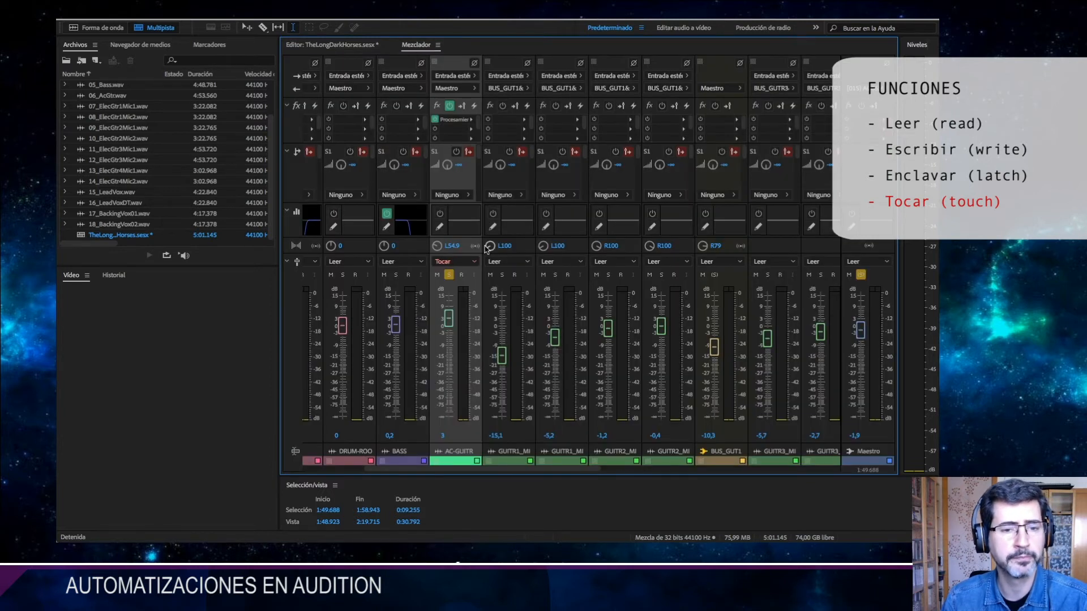
key("space")
left_click_drag(449, 319, 451, 379)
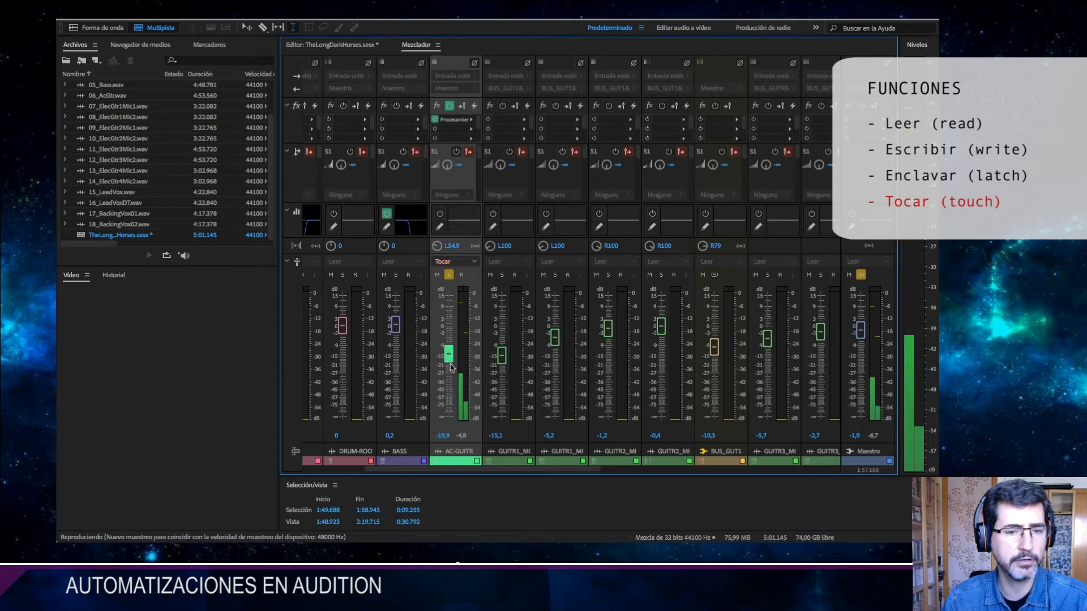
key("space")
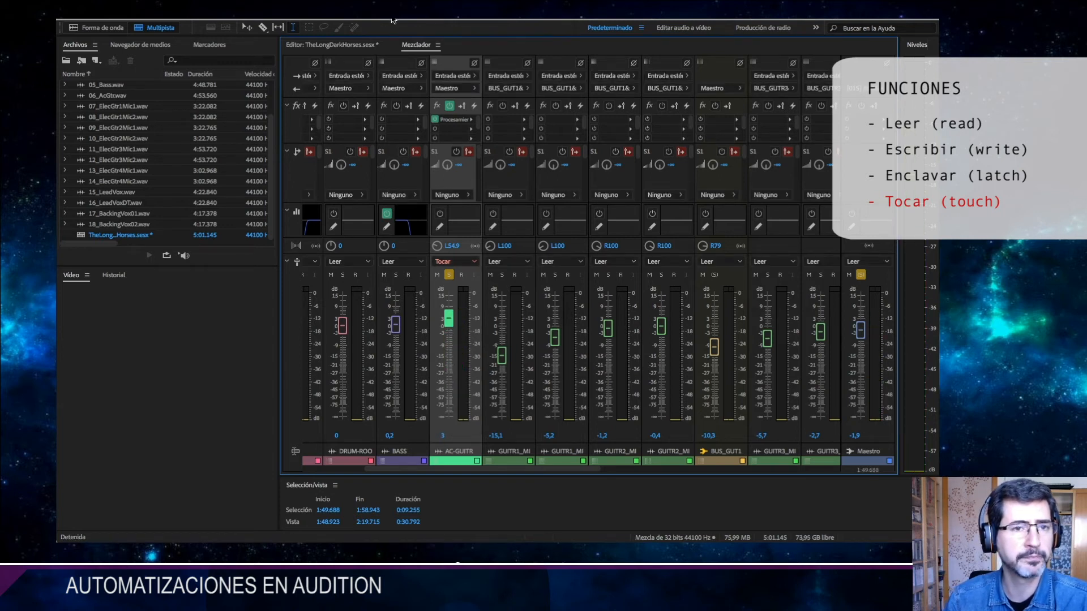
left_click(353, 47)
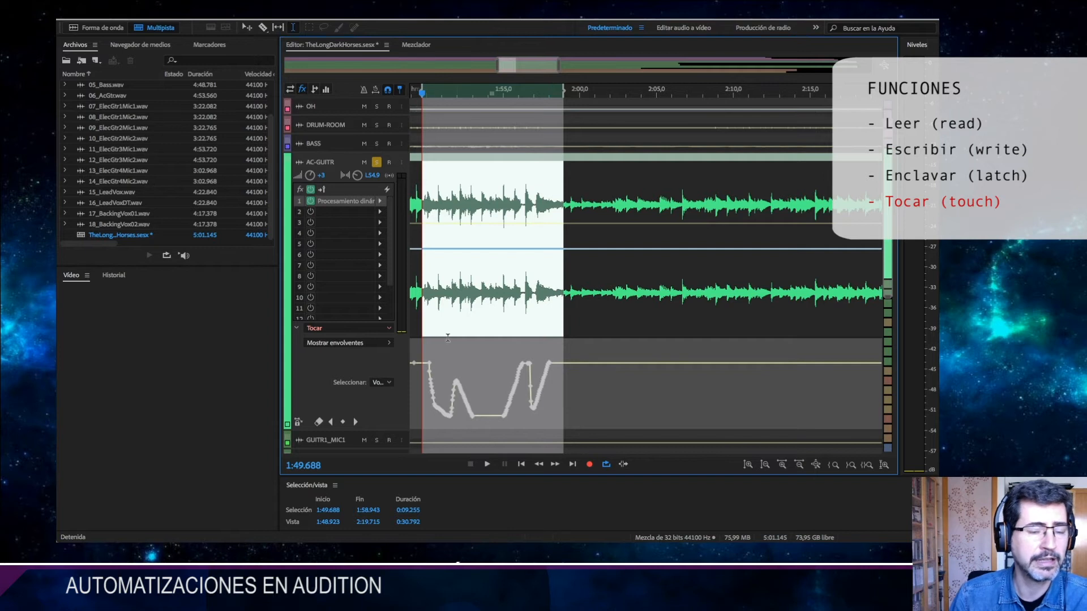
Set AC-GUITR's automation mode to Enclavar and play through the selected range without touching the fader.
left_click(381, 330)
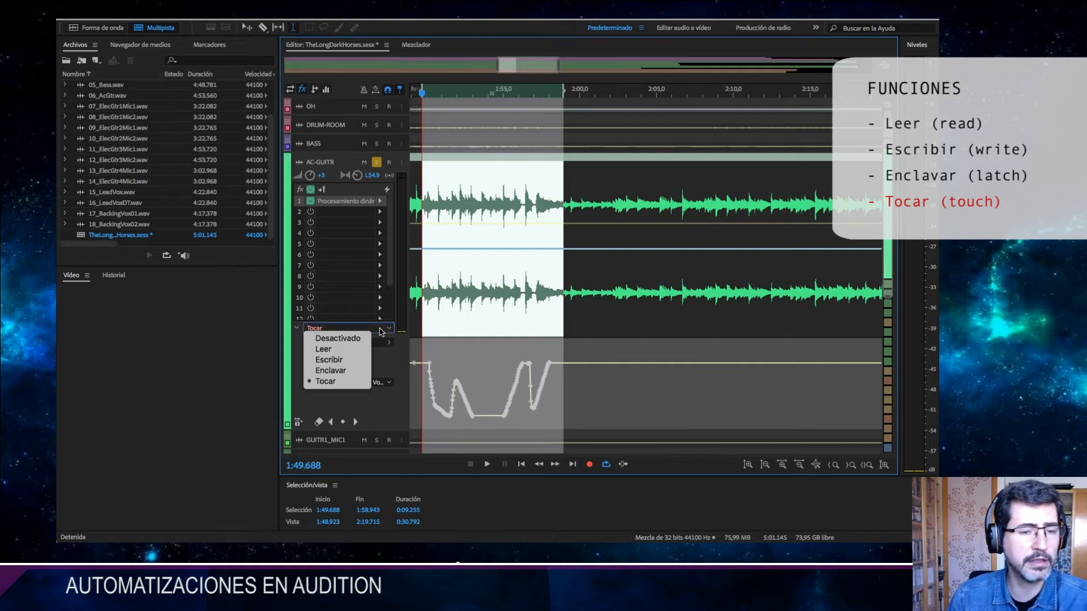
left_click(338, 371)
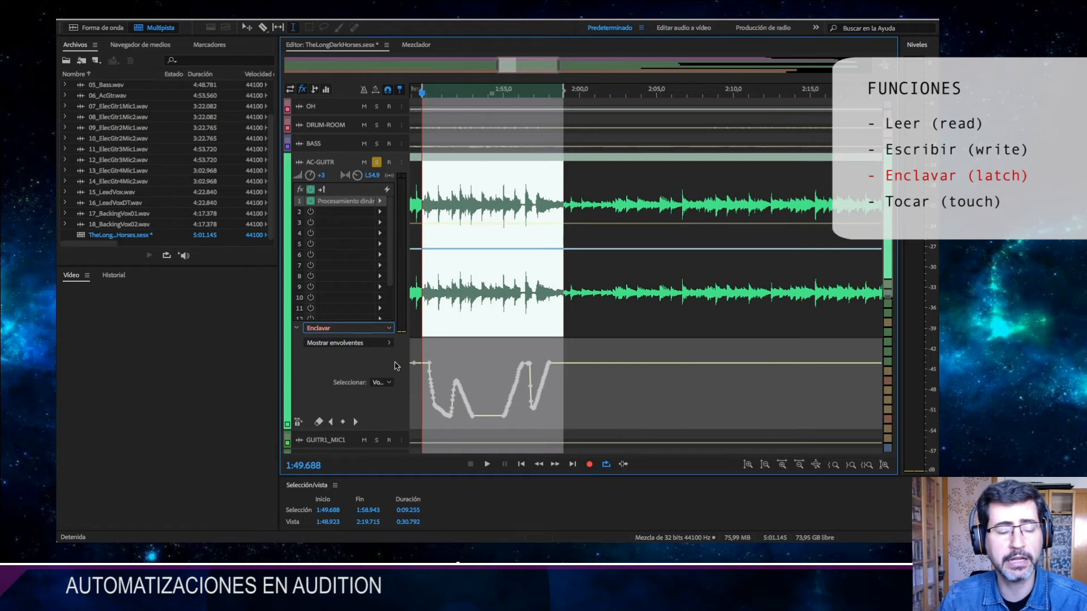
key("space")
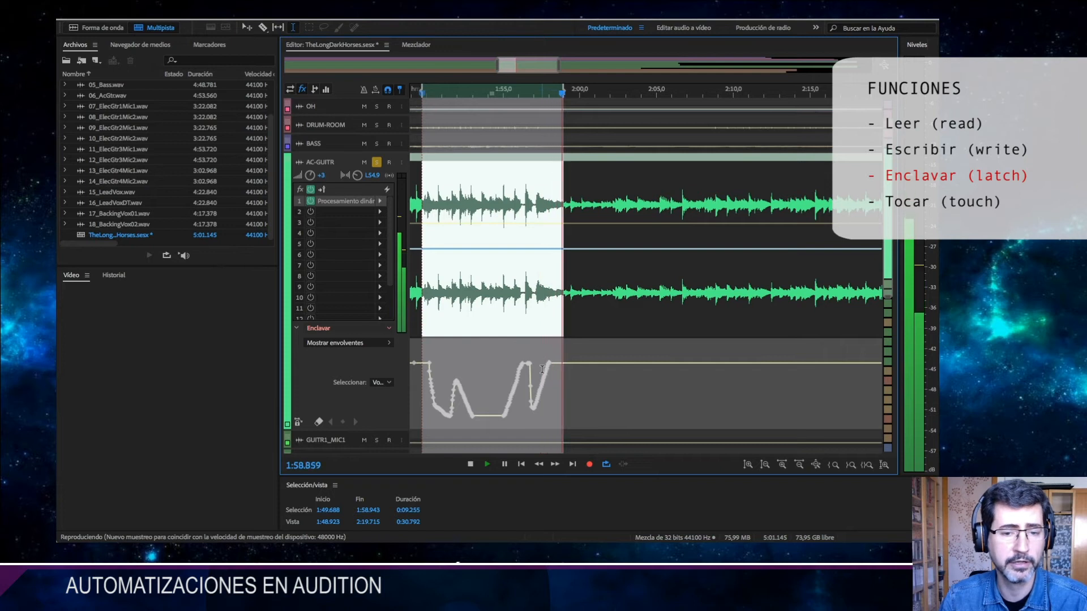
key("space")
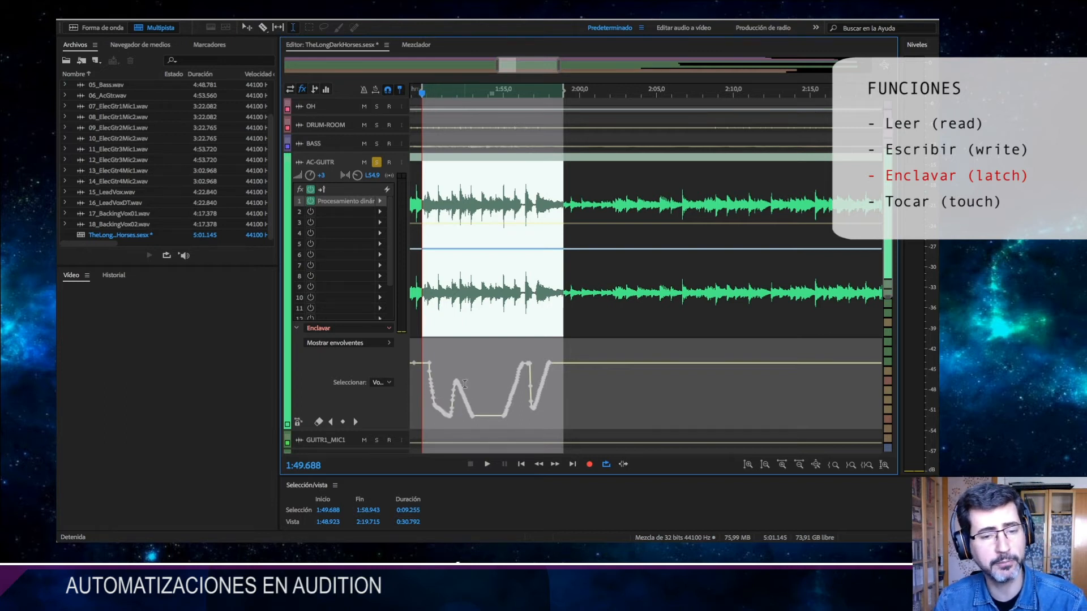
left_click(412, 47)
left_click(354, 47)
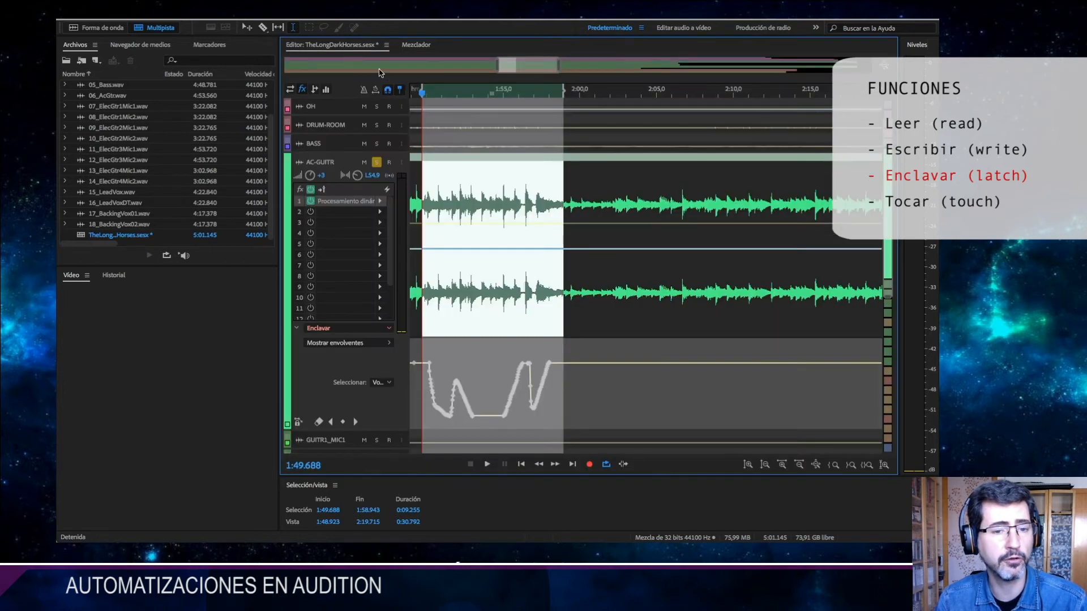
left_click(409, 49)
left_click(360, 48)
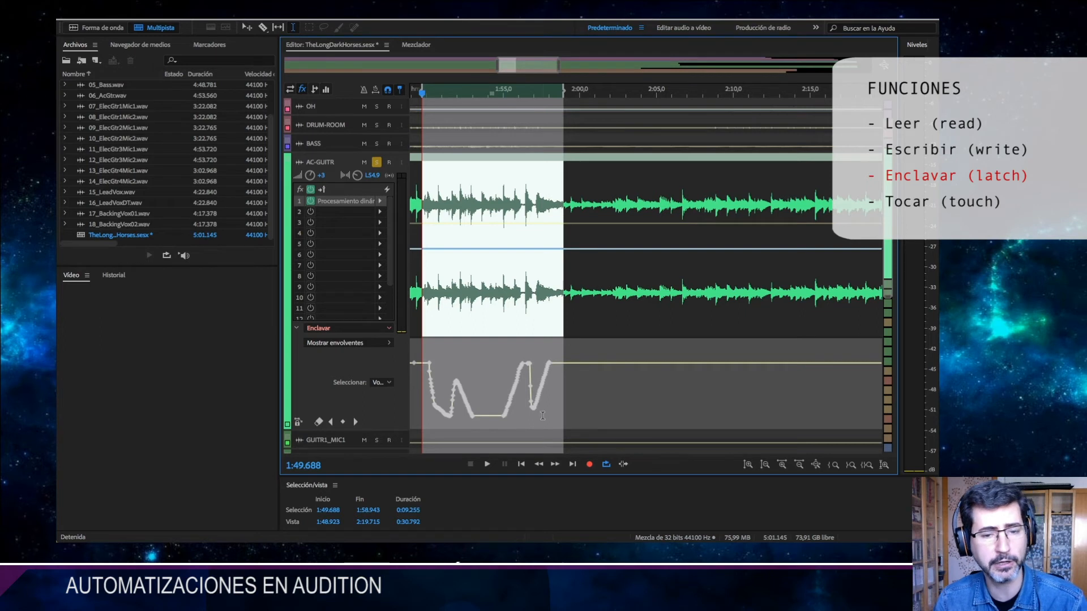
Record an Enclavar pass from the mixer, pulling AC-GUITR's fader down to about -46 dB, and check the written envelope in the editor.
left_click(416, 44)
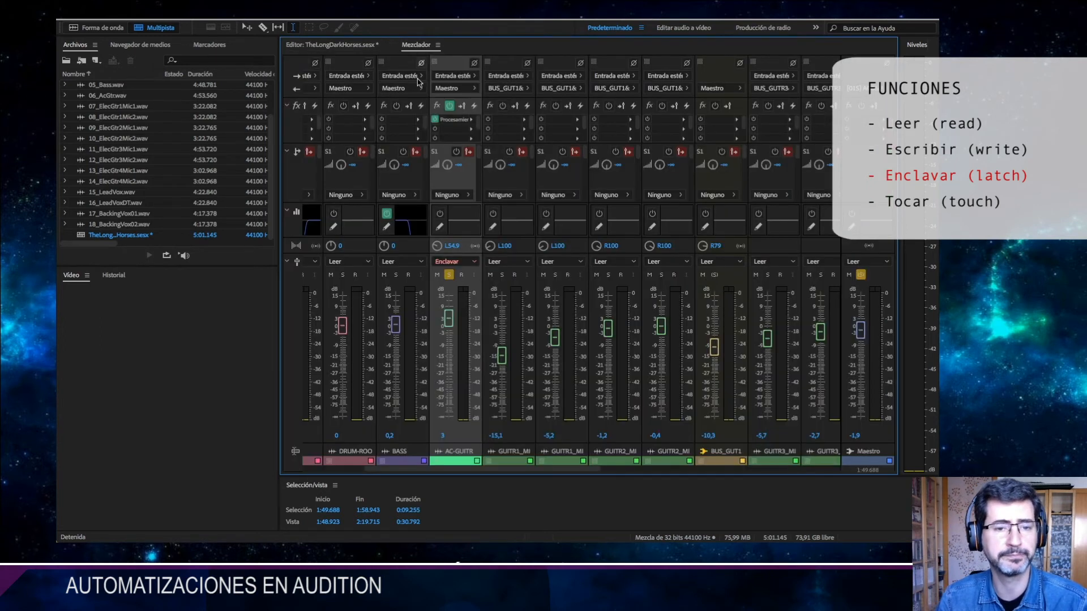
key("space")
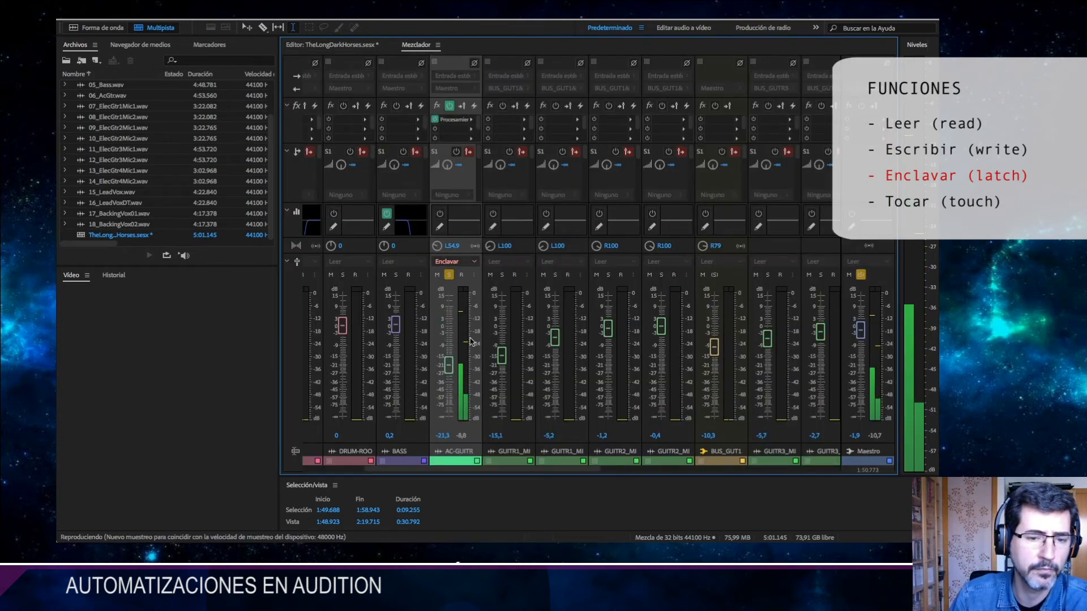
left_click(451, 387)
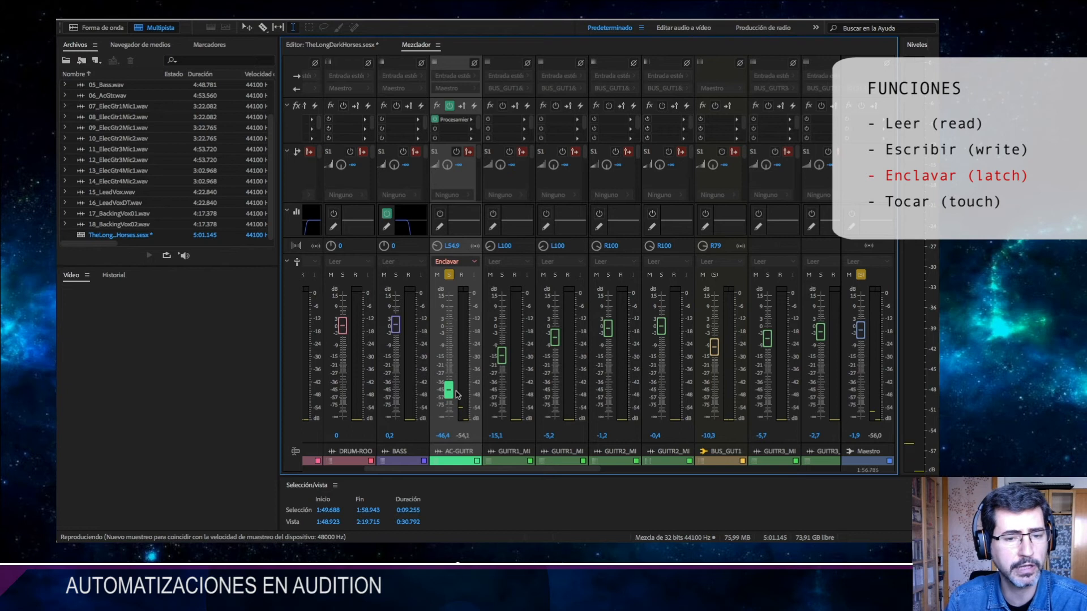
key("space")
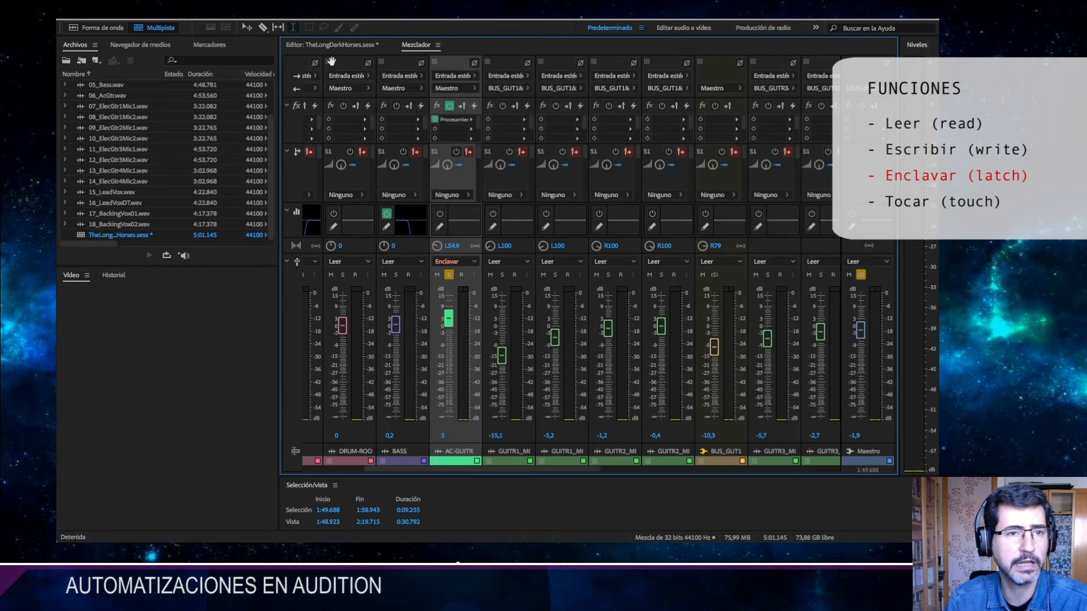
left_click(333, 45)
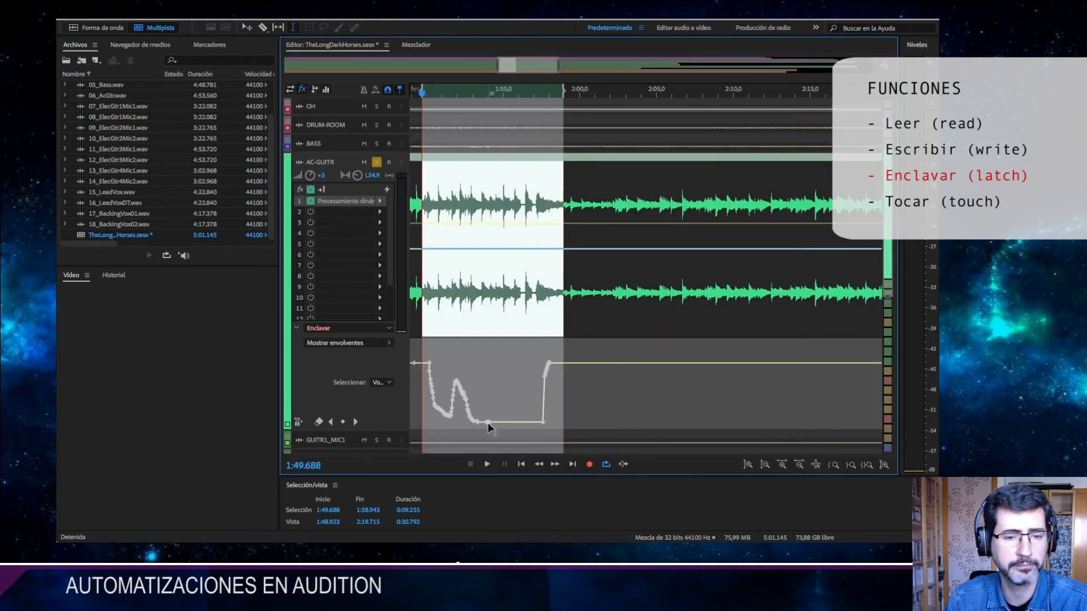
Record a second Enclavar pass, raising AC-GUITR's fader to about 1.4 dB mid-playback, and examine the resulting volume envelope in the editor.
left_click(412, 45)
key("space")
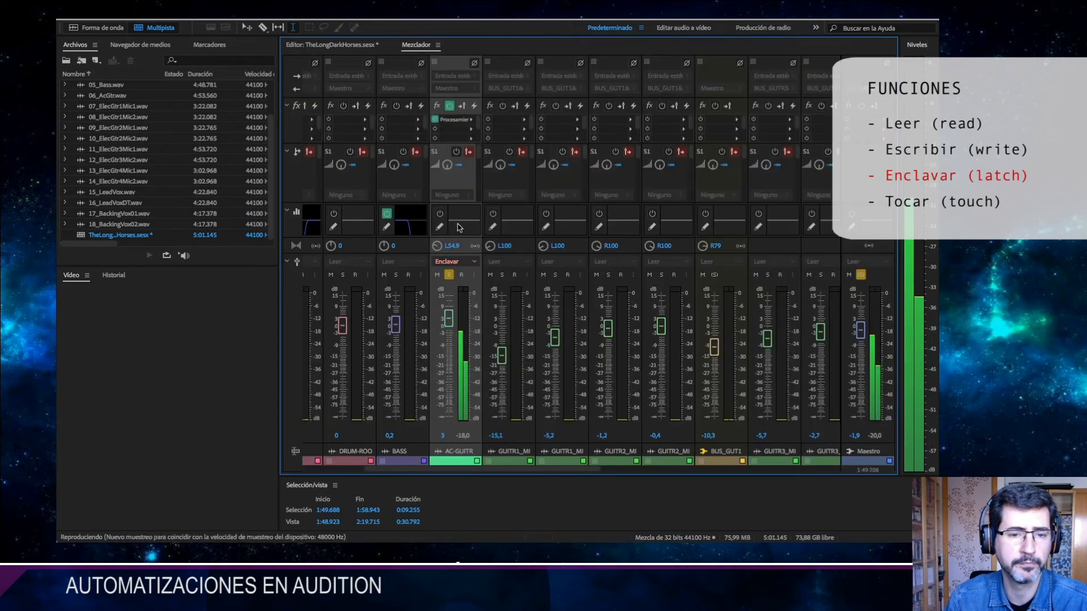
left_click_drag(450, 364, 454, 324)
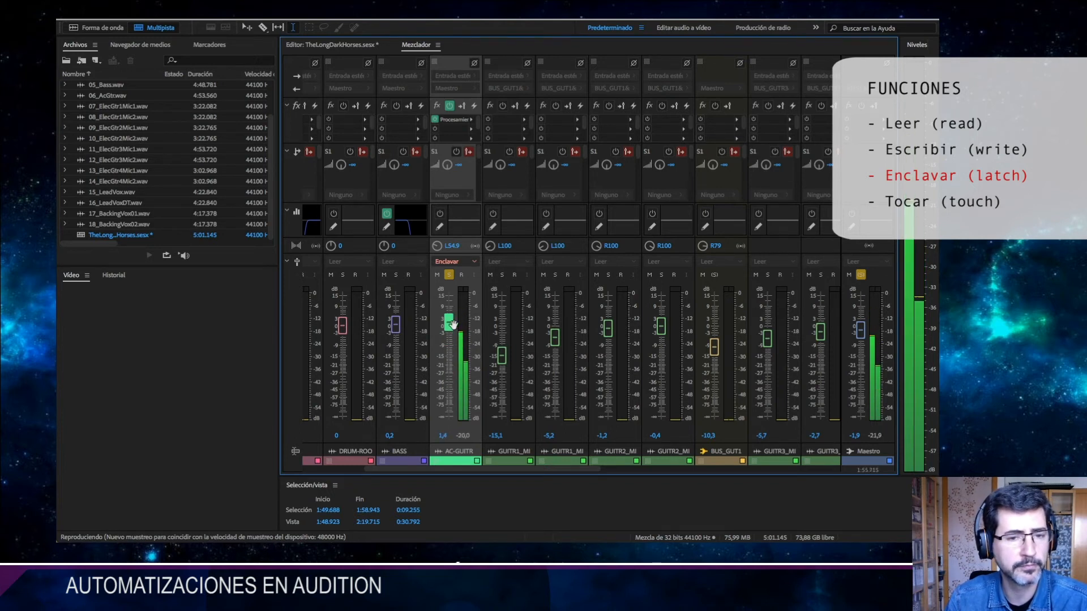
key("space")
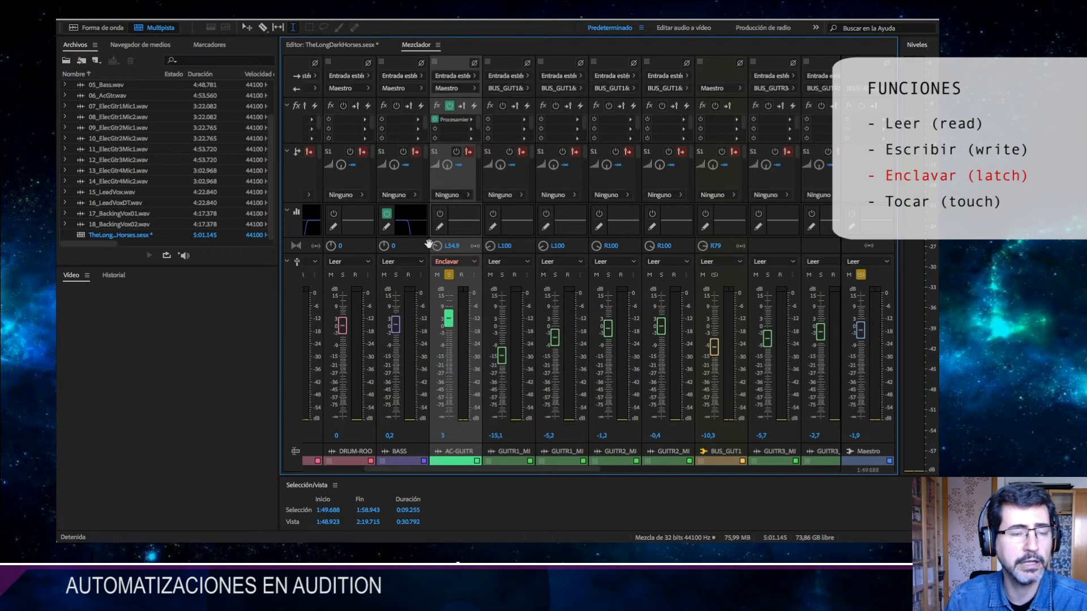
left_click(355, 45)
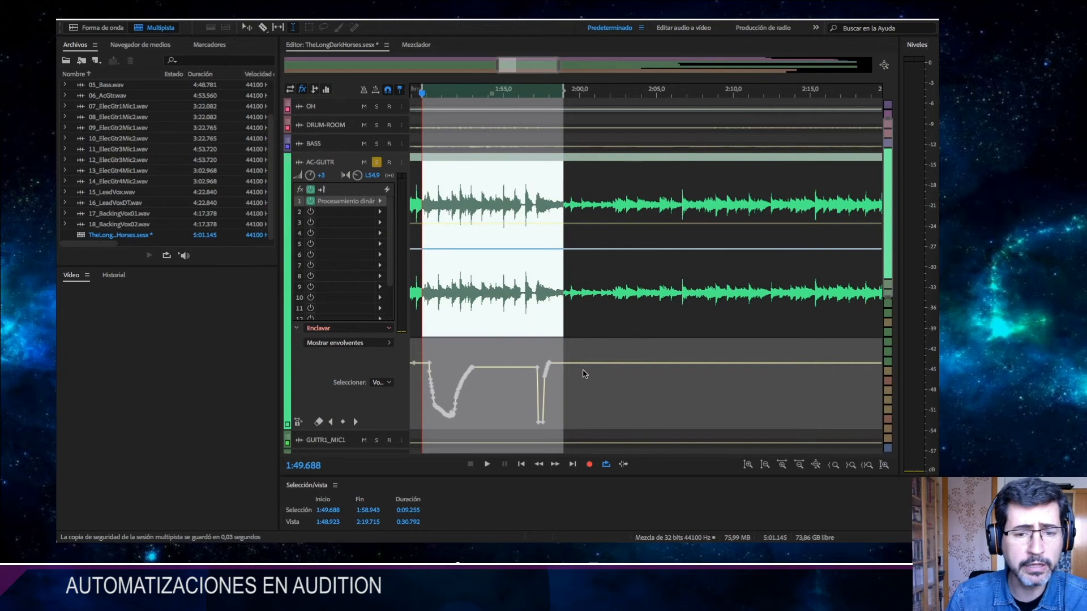
Delete all keyframes from AC-GUITR's volume envelope in the multitrack editor.
left_click(649, 402)
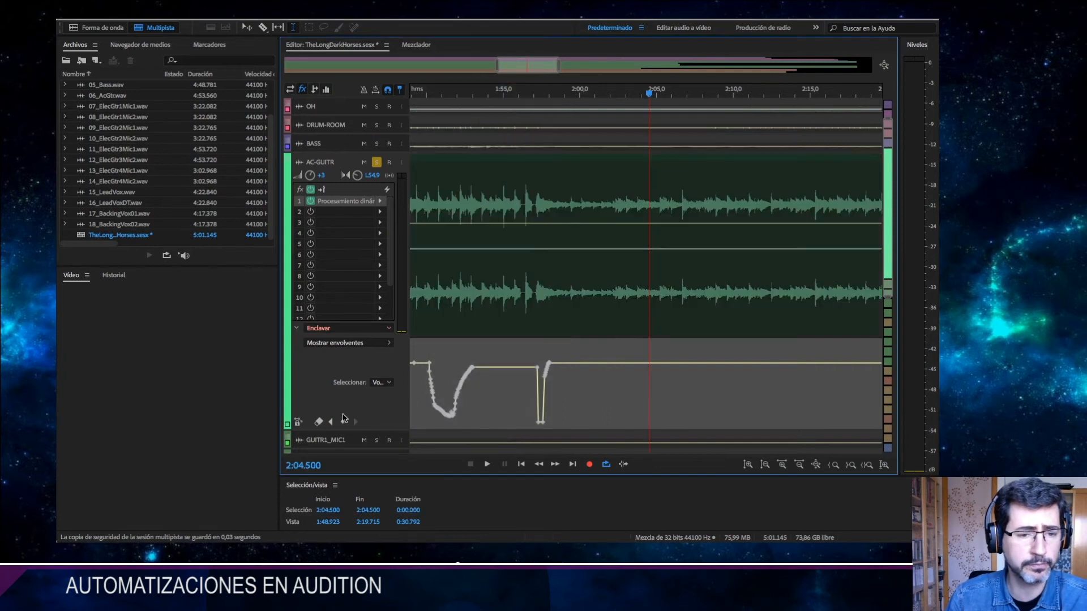
left_click(318, 422)
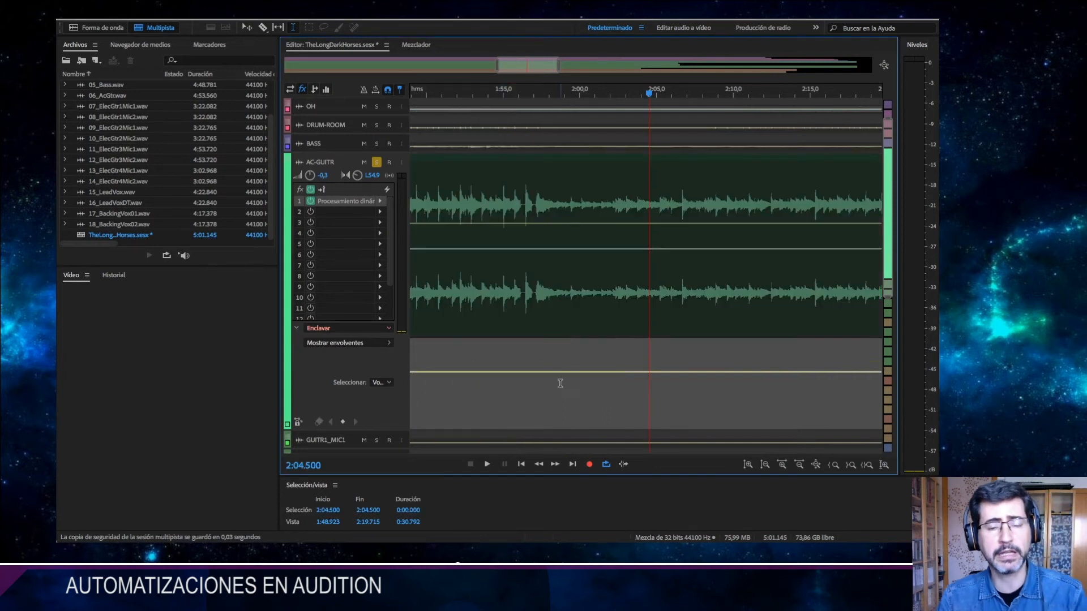
scroll(326, 240, "up", 2)
scroll(327, 240, "down", 4)
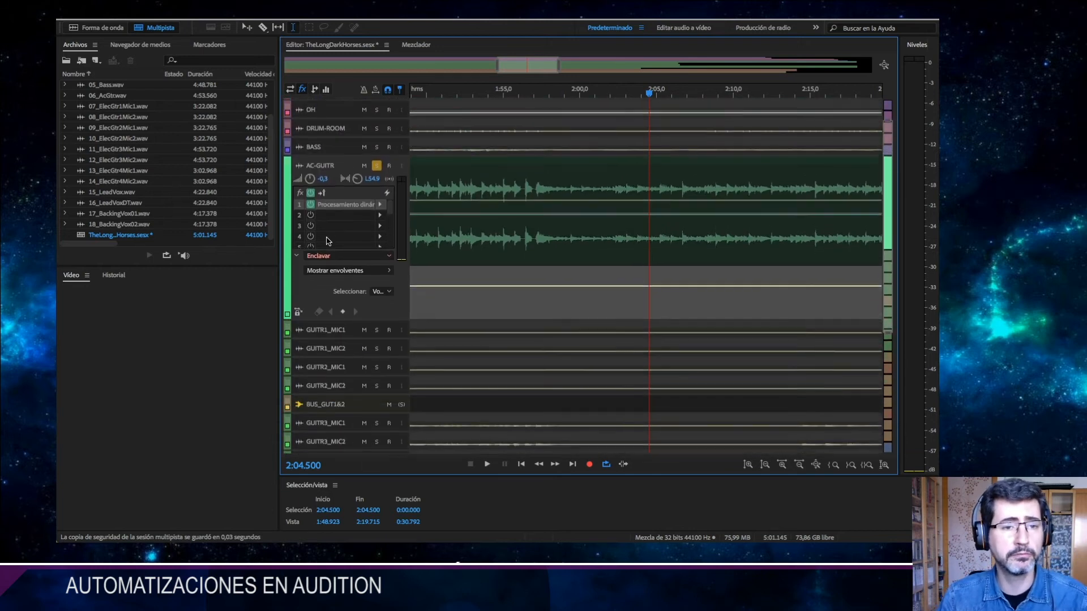
Set AC-GUITR's automation mode to Leer in the mixer and turn off its solo.
left_click(418, 46)
left_click(455, 261)
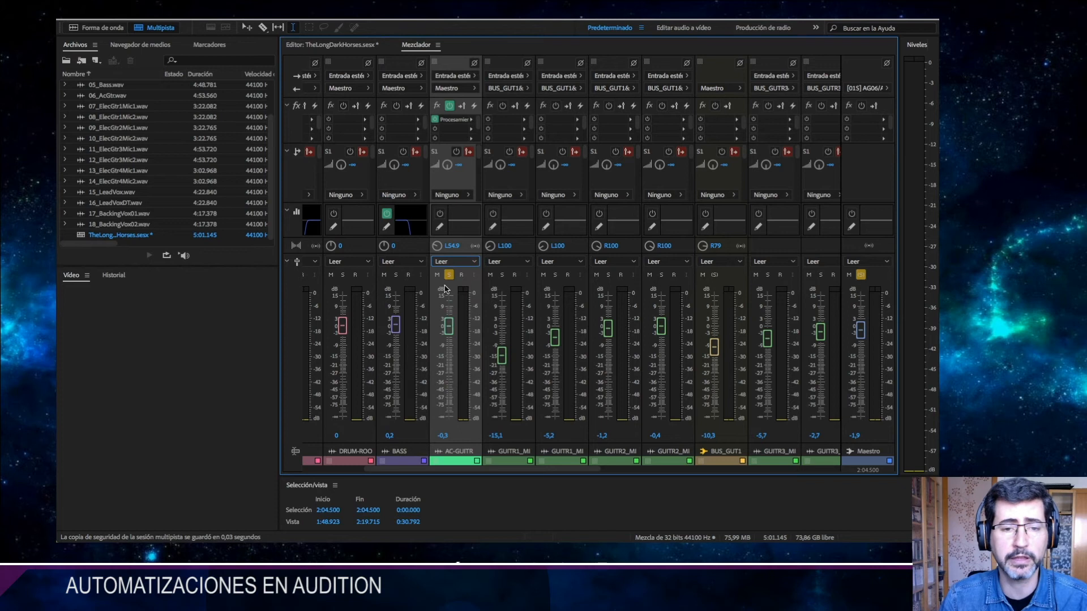
left_click(449, 275)
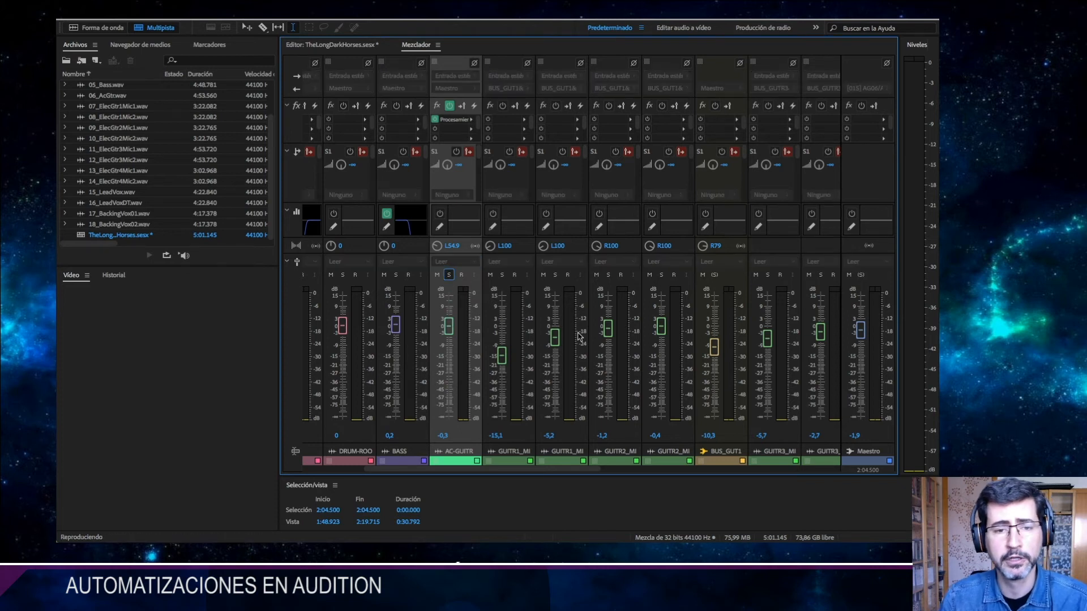
Show the whole session in the multitrack editor, select the range from 2:21.170 to 2:43.342 and audition it.
key("backslash")
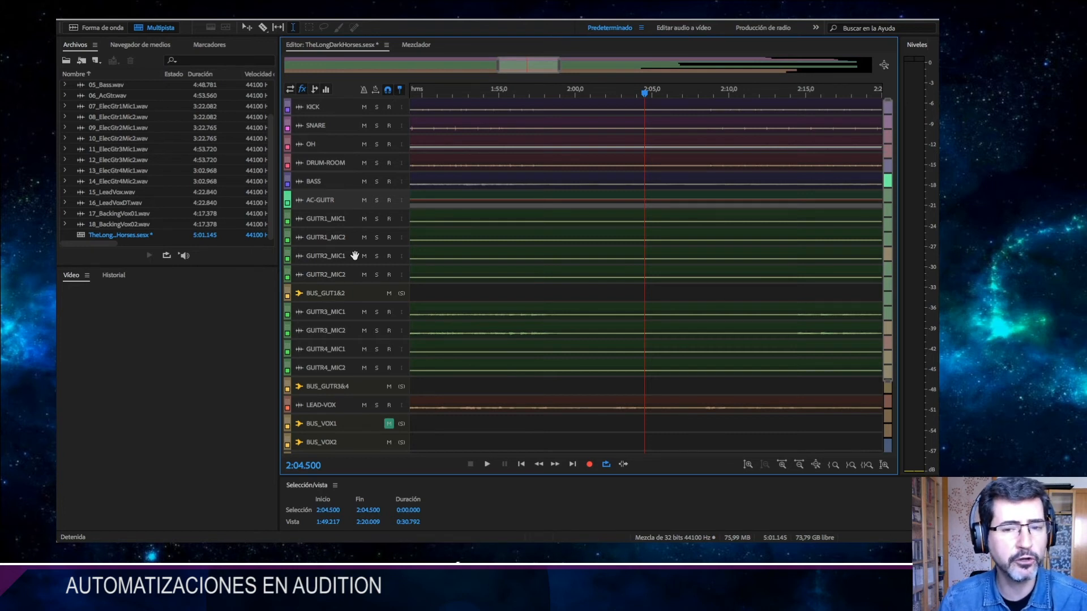
key("backslash")
left_click_drag(623, 388, 665, 388)
key("space")
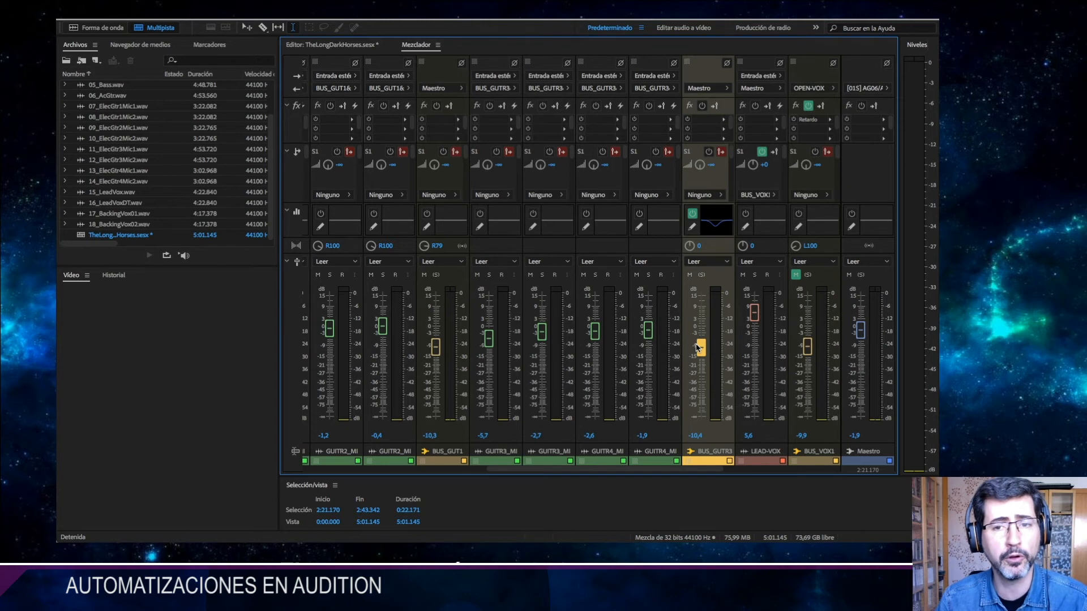
Play the selected range from the mixer, lower the LEAD-VOX fader to 3.4 dB and check the selection in the editor.
key("space")
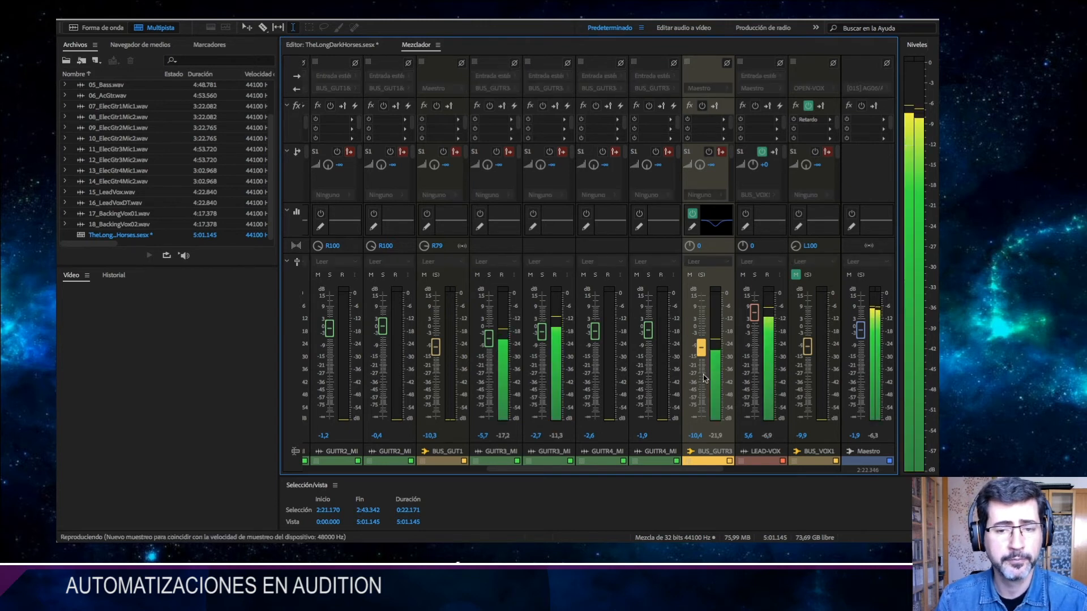
key("space")
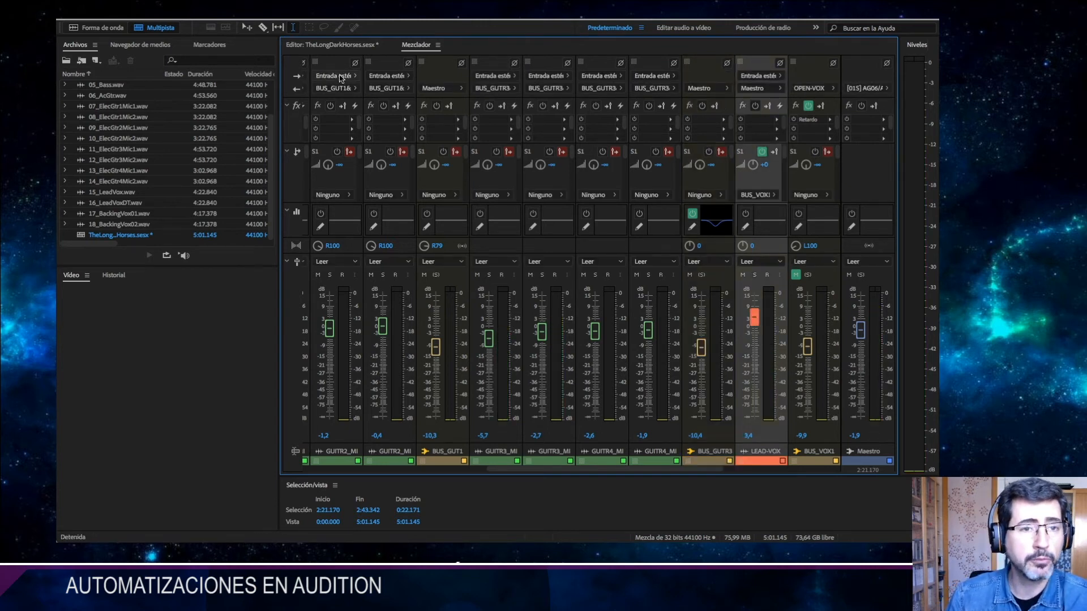
left_click(352, 45)
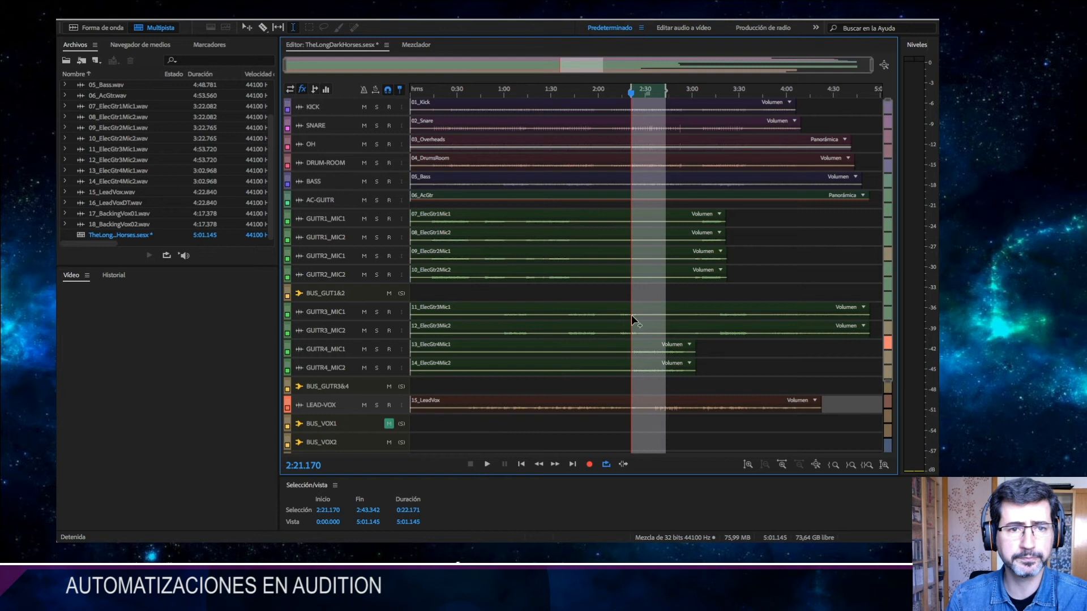
left_click(417, 44)
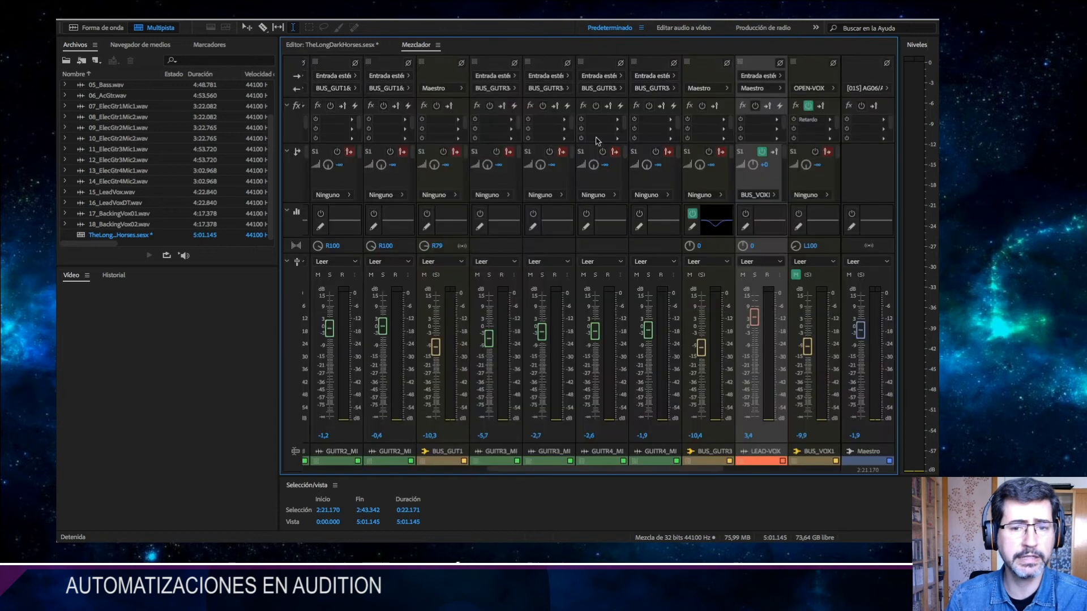
Set BUS_GUTR3&4 to Escribir in the mixer and record a fader rise to about -2 dB followed by a small drop during playback.
left_click(712, 262)
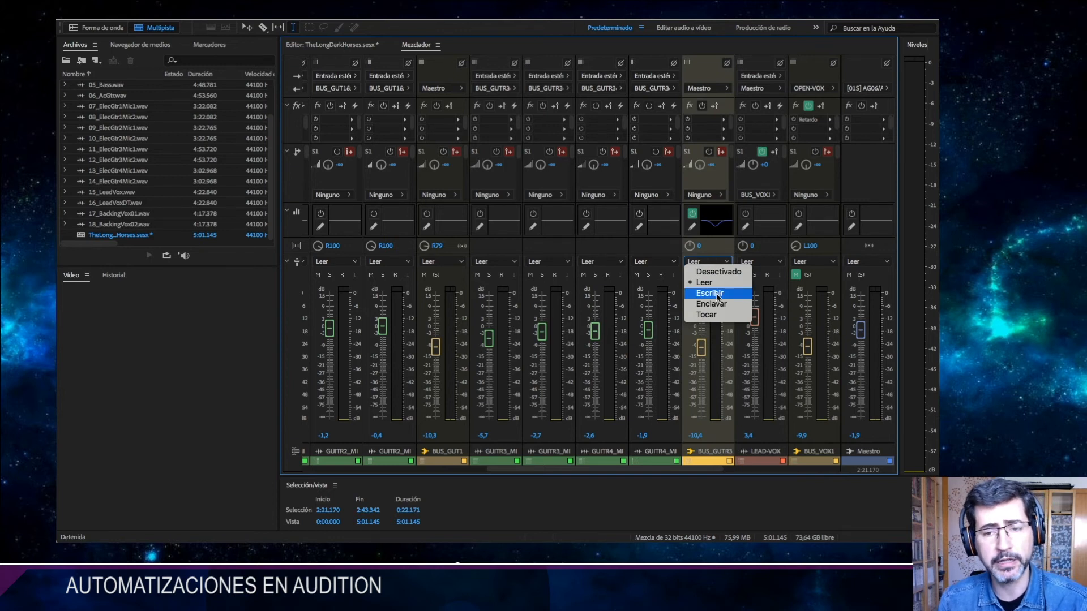
left_click(718, 294)
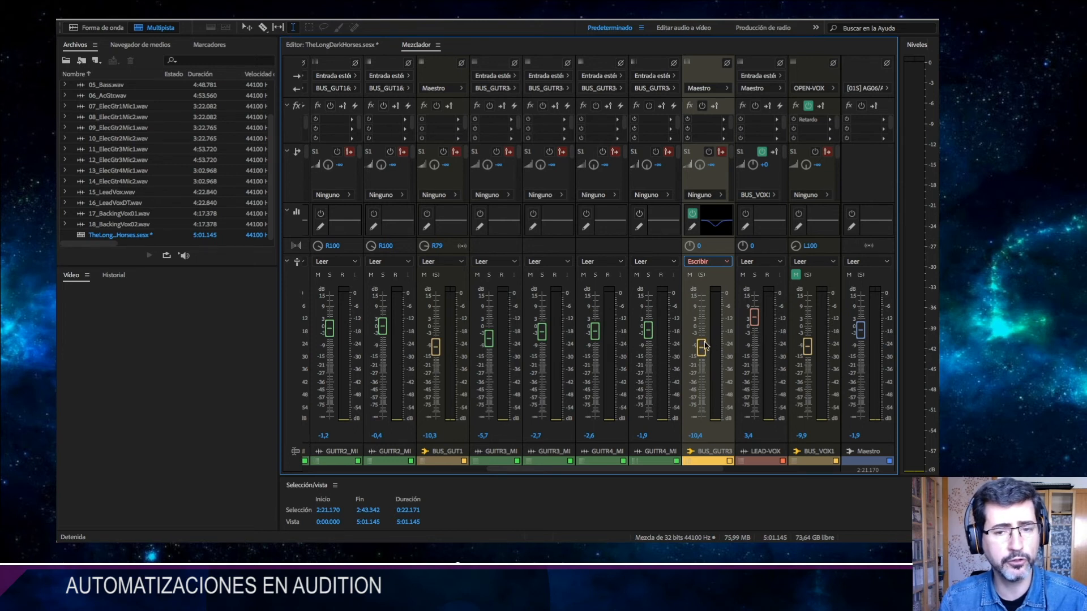
key("space")
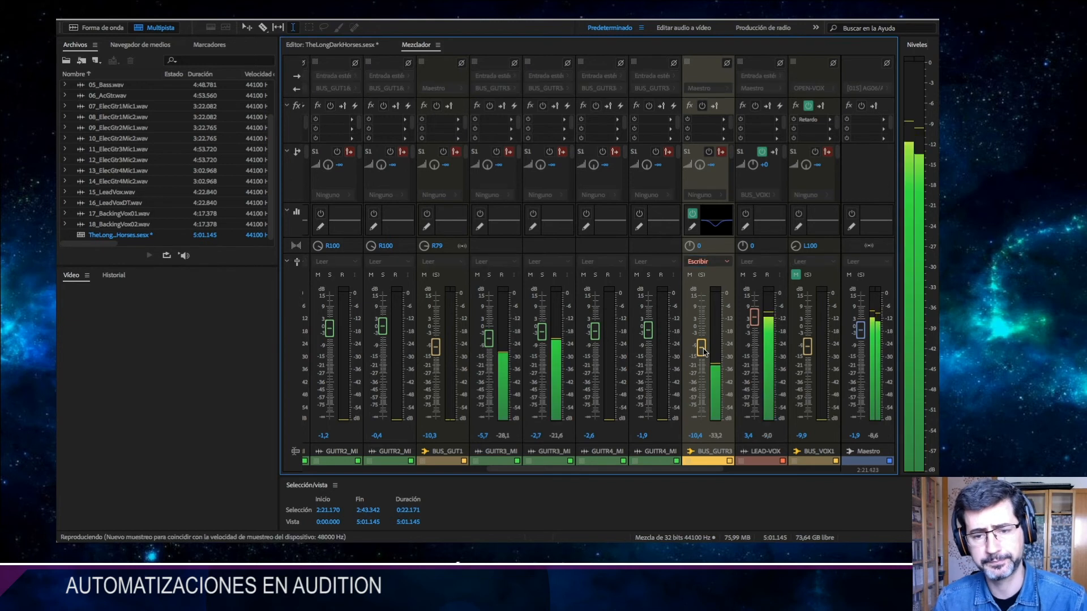
left_click_drag(704, 353, 702, 334)
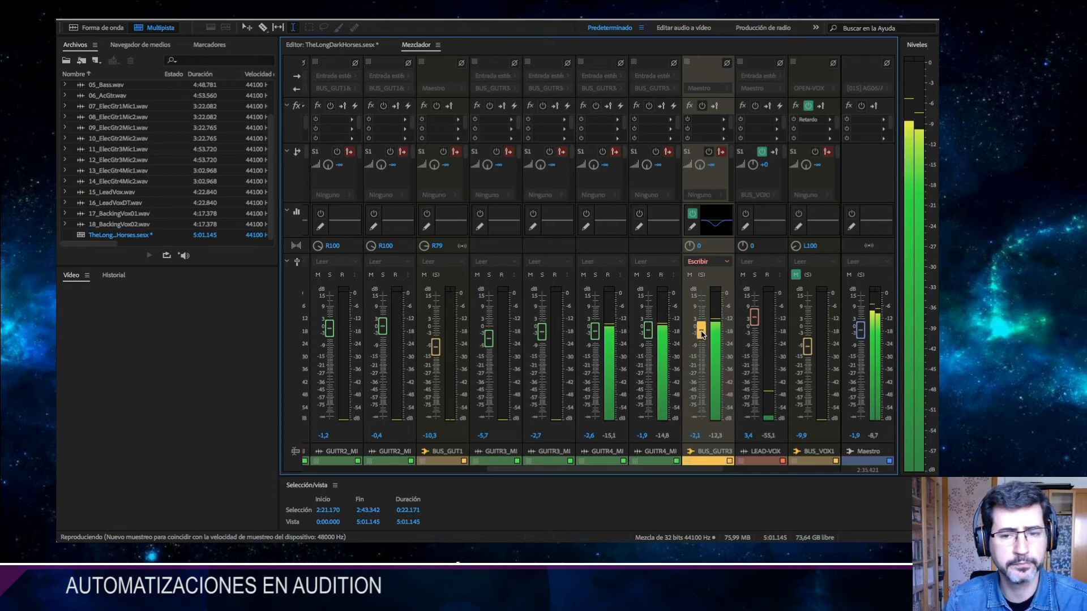
left_click_drag(701, 334, 701, 341)
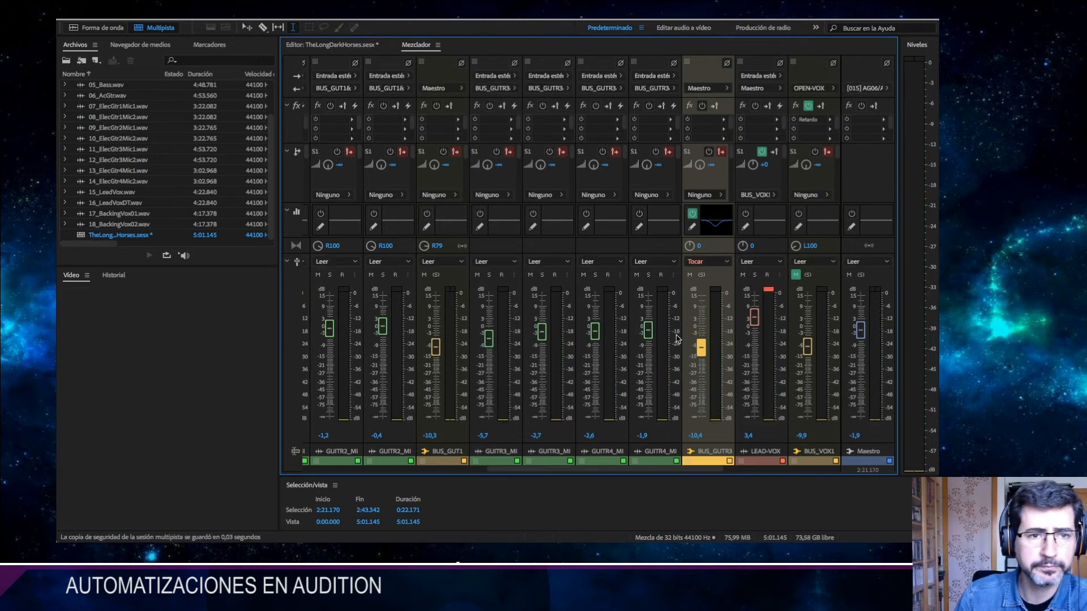
Expand the BUS_GUTR3&4 track in the multitrack editor and check its recorded volume envelope.
left_click(339, 45)
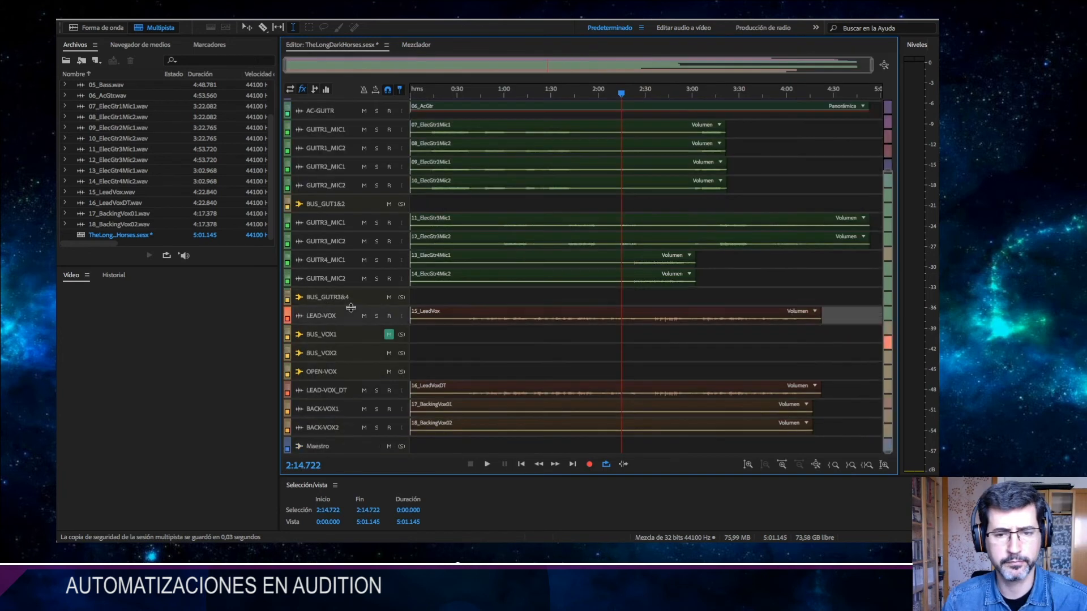
left_click_drag(351, 308, 345, 432)
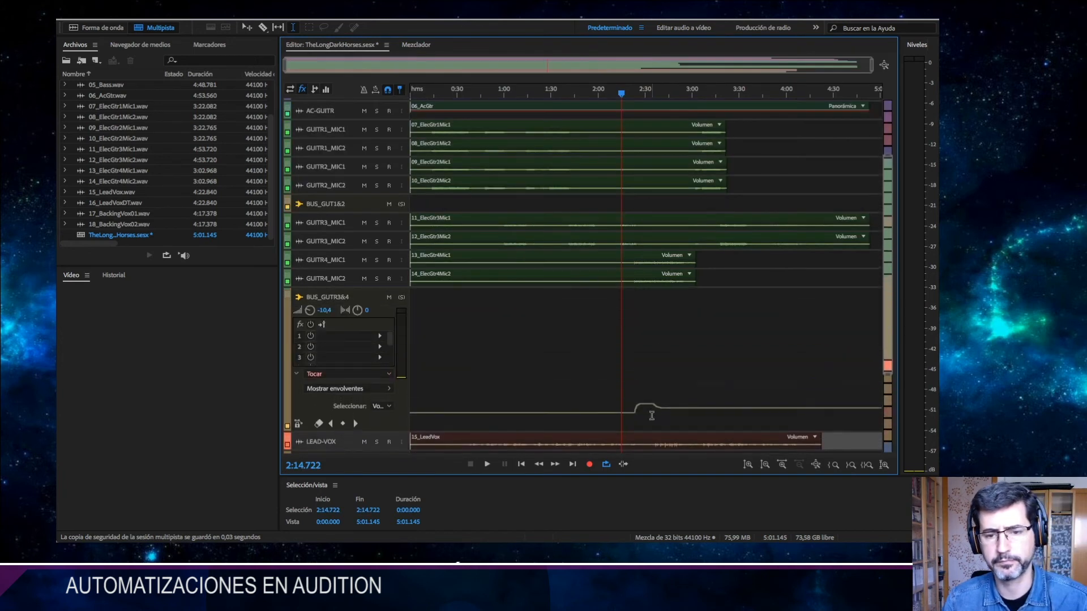
left_click(526, 335)
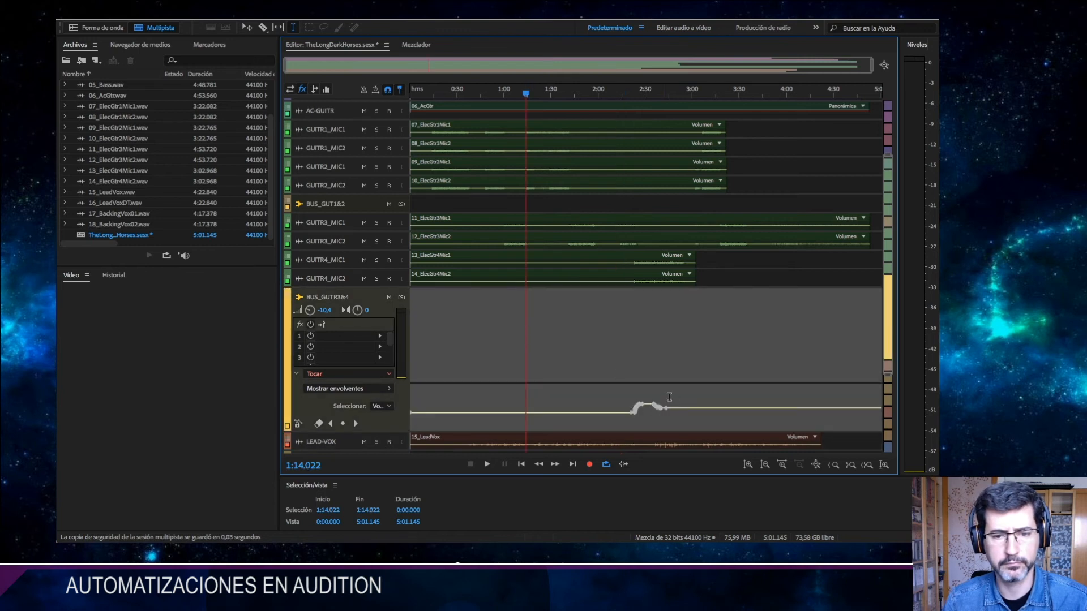
Select the range from 2:20.000 to 2:47.465 around the recorded envelope and audition it.
scroll(651, 426, "up", 2)
left_click_drag(593, 391, 650, 389)
key("space")
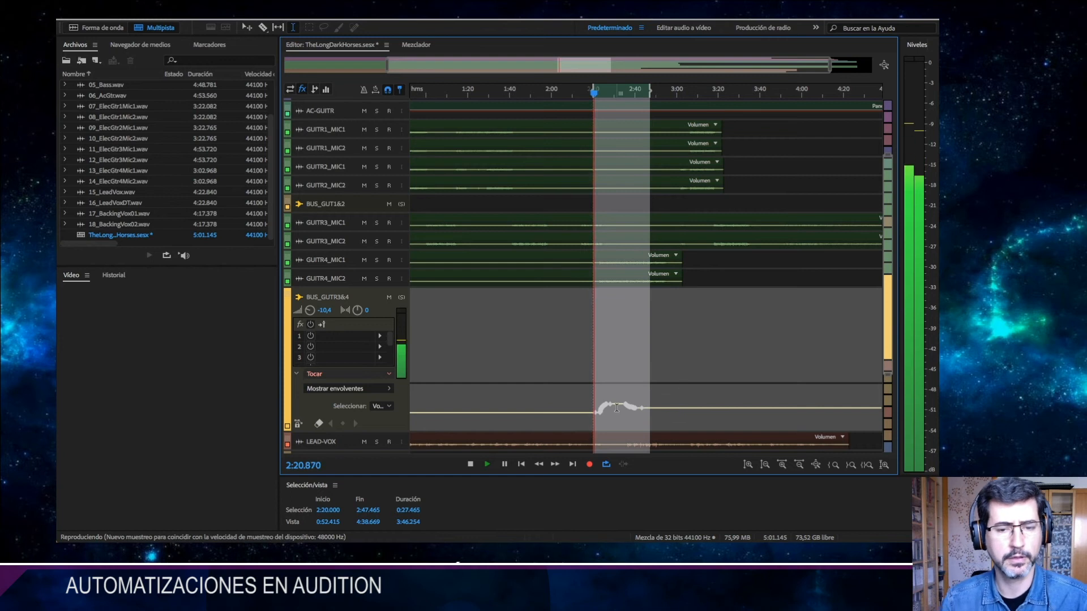
scroll(623, 419, "up", 2)
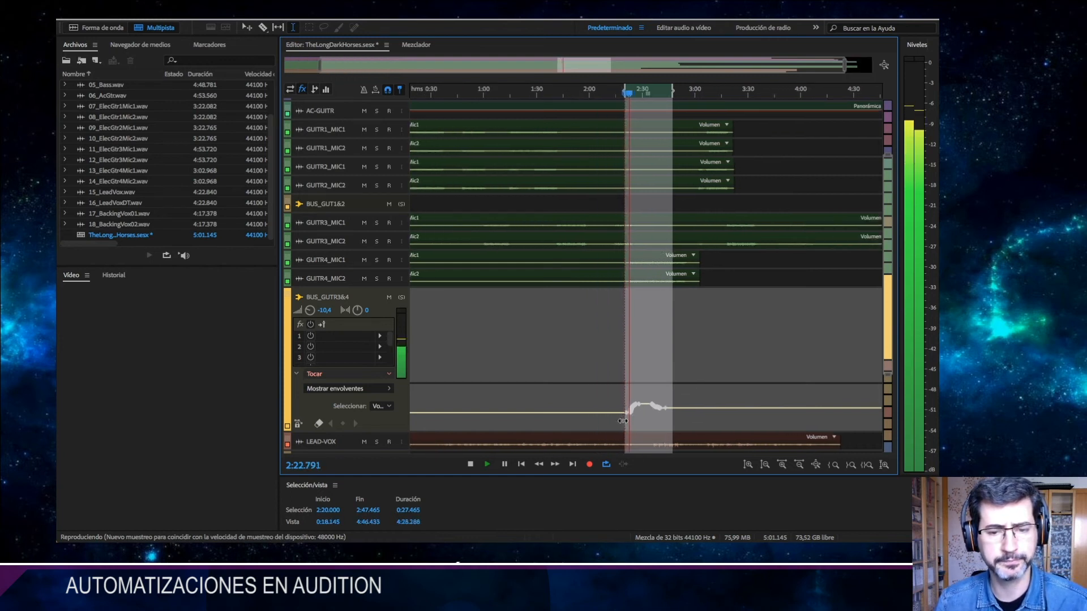
scroll(660, 422, "up", 1)
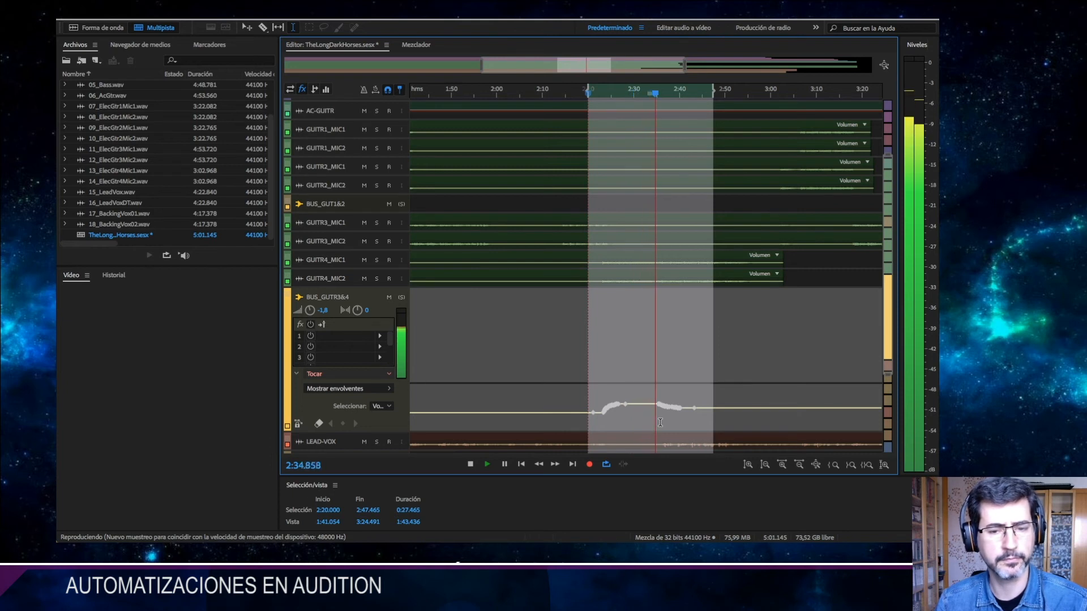
key("space")
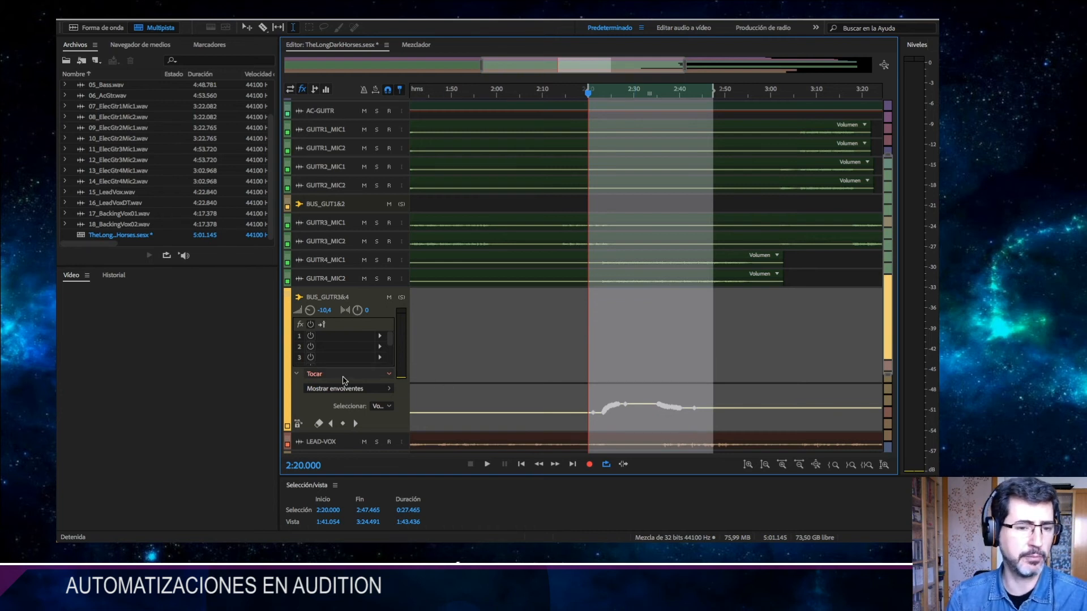
Play the range from the mixer in Tocar mode, push the BUS_GUTR3&4 fader up and release it, and check the envelope in the editor.
key("alt+2")
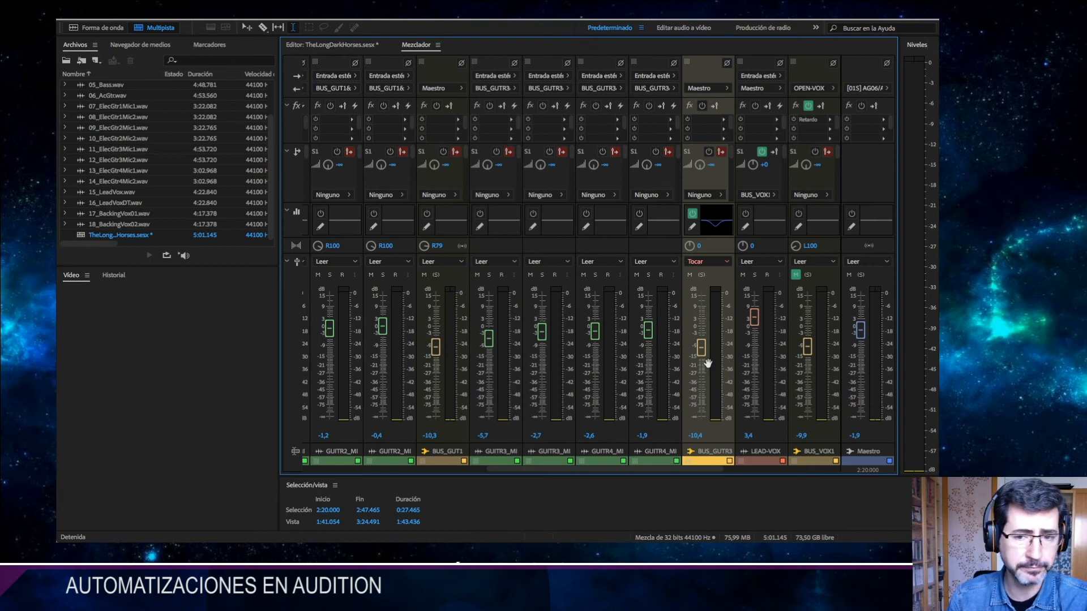
key("space")
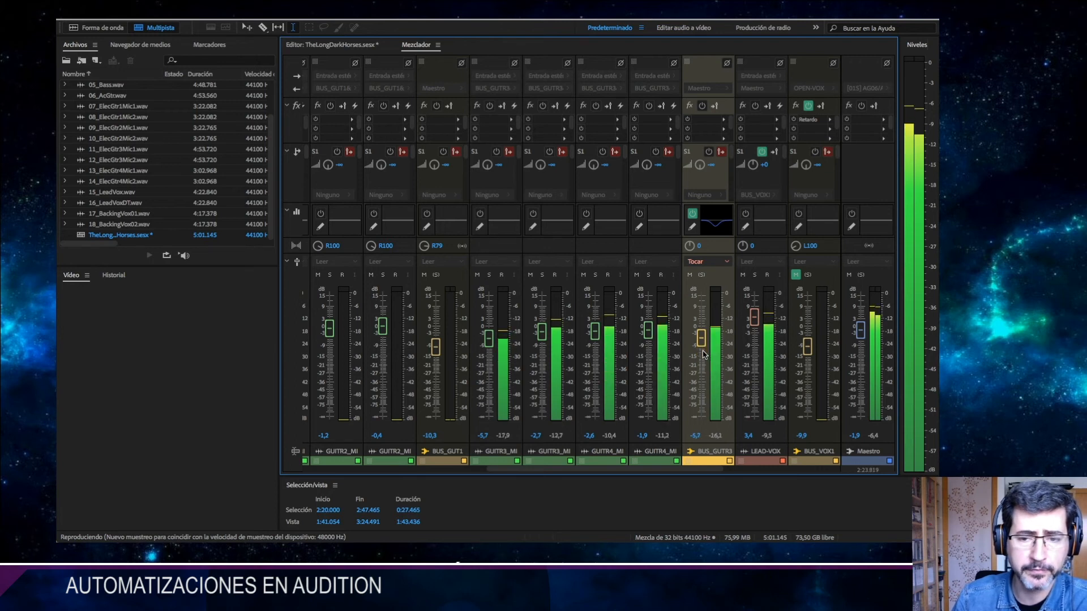
left_click_drag(703, 342, 702, 325)
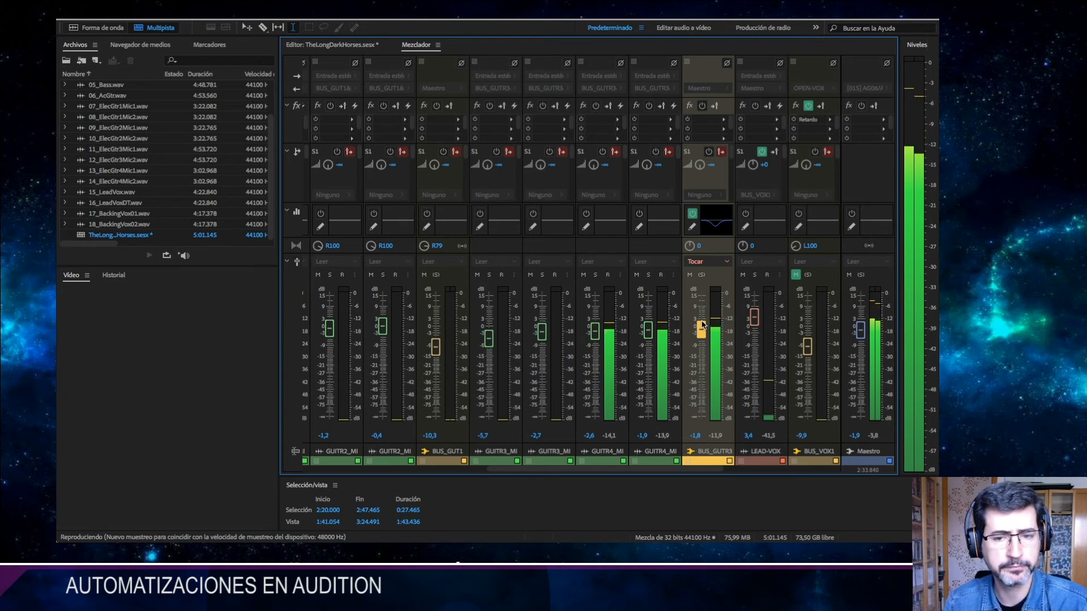
key("space")
left_click(365, 51)
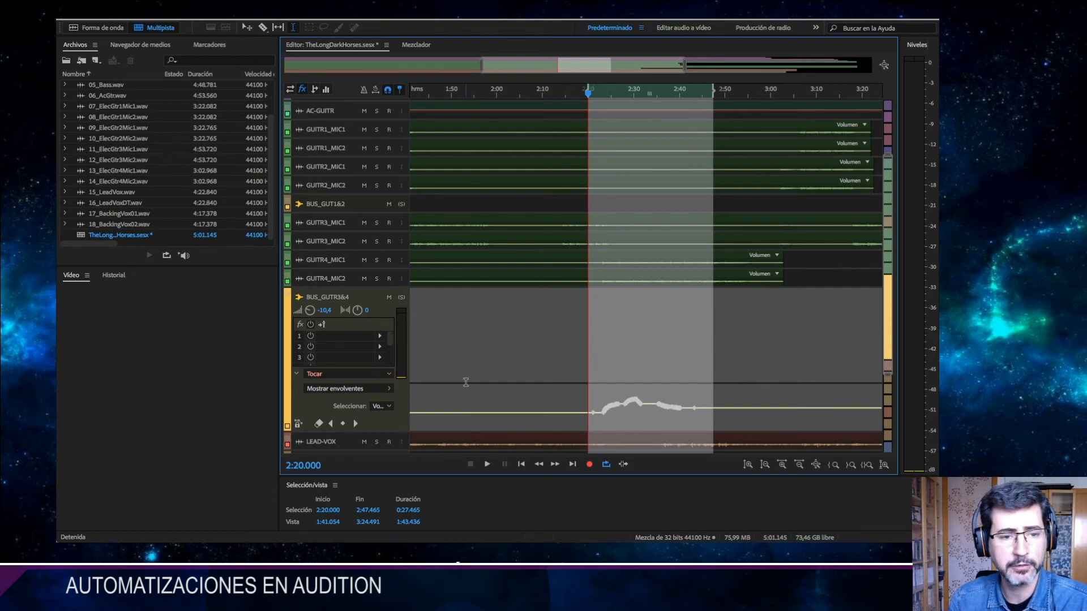
Set BUS_GUTR3&4 to Enclavar, record a fader rise to about 1.1 dB and a drop during playback, and check the envelope.
left_click(346, 373)
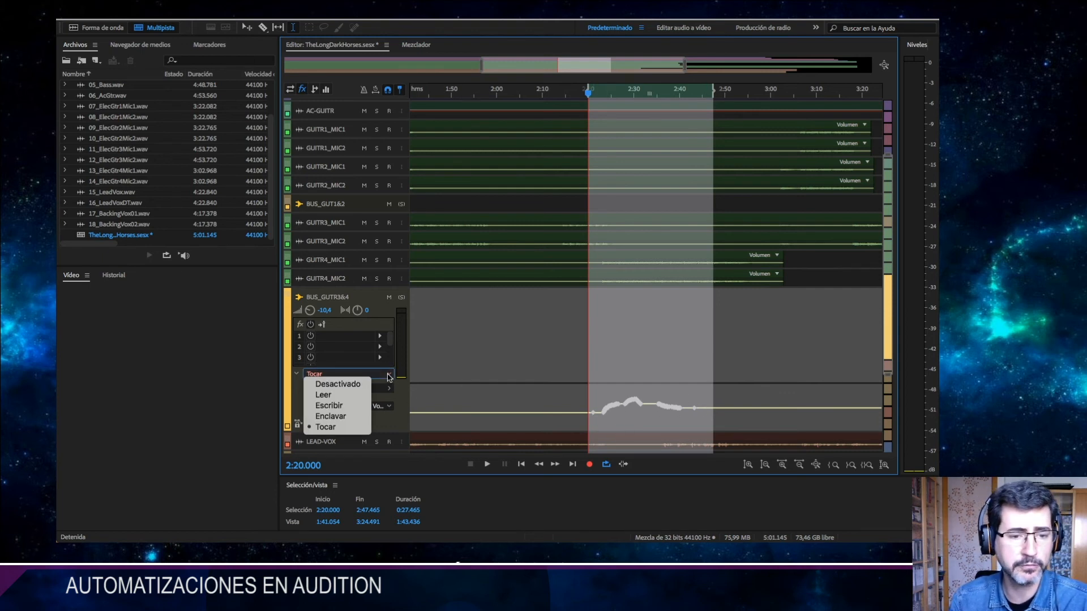
left_click(349, 416)
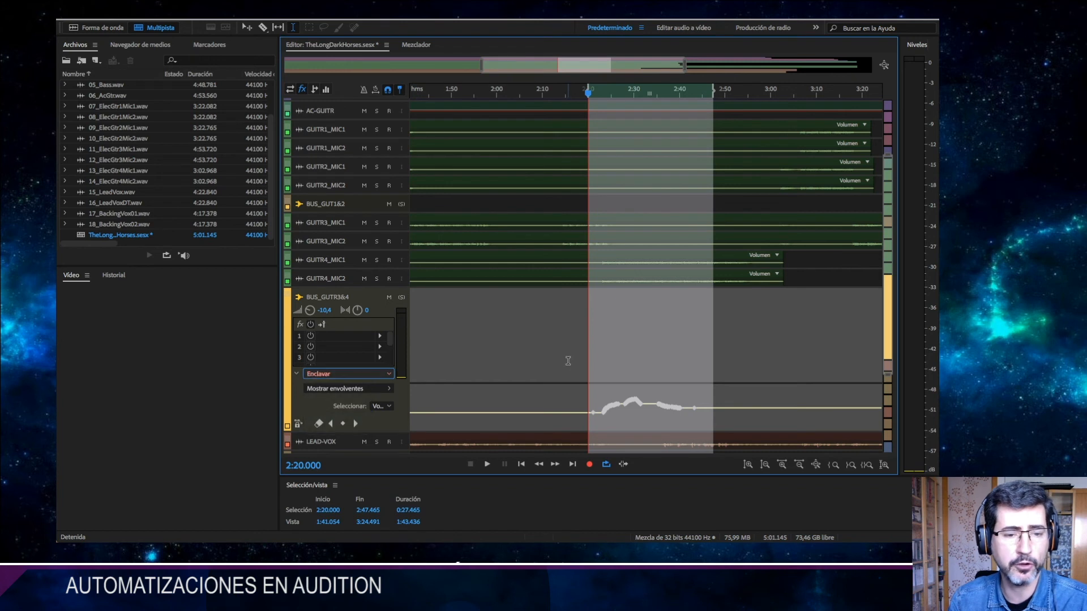
left_click(416, 45)
key("space")
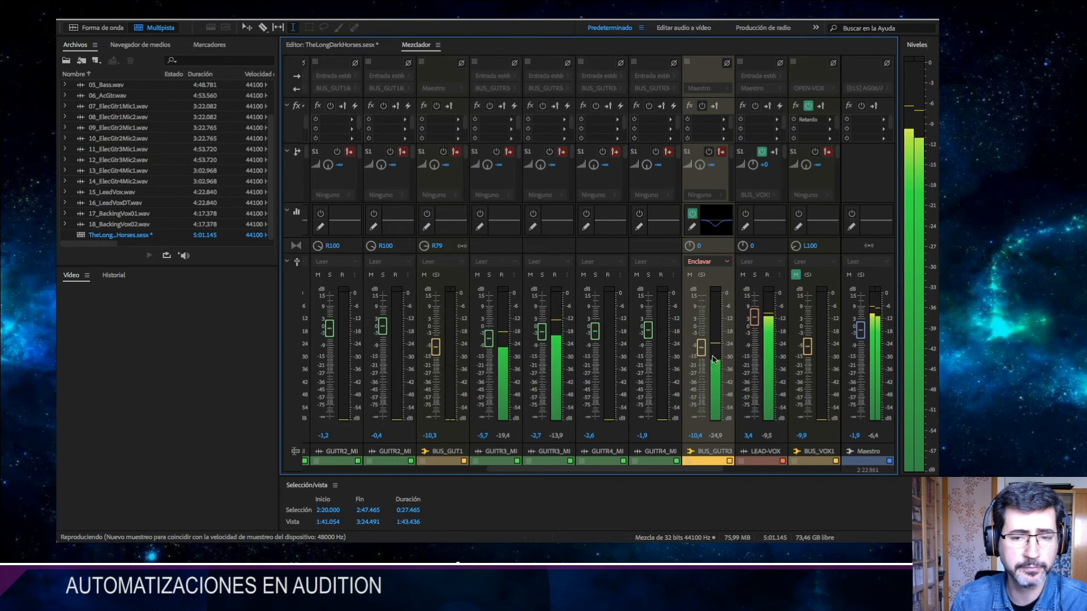
left_click_drag(701, 340, 704, 328)
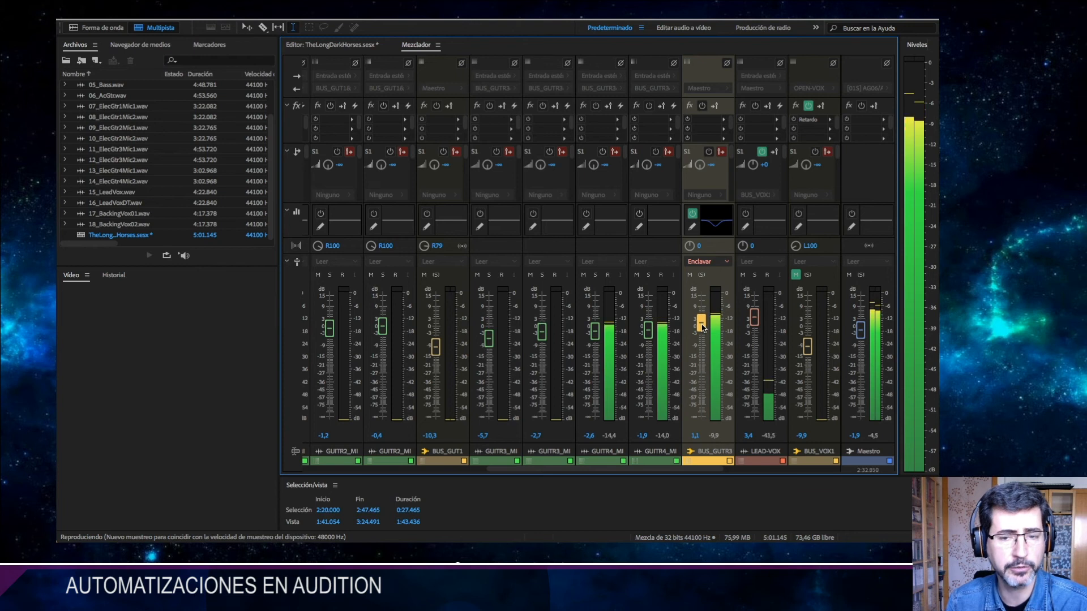
left_click_drag(702, 327, 703, 344)
key("space")
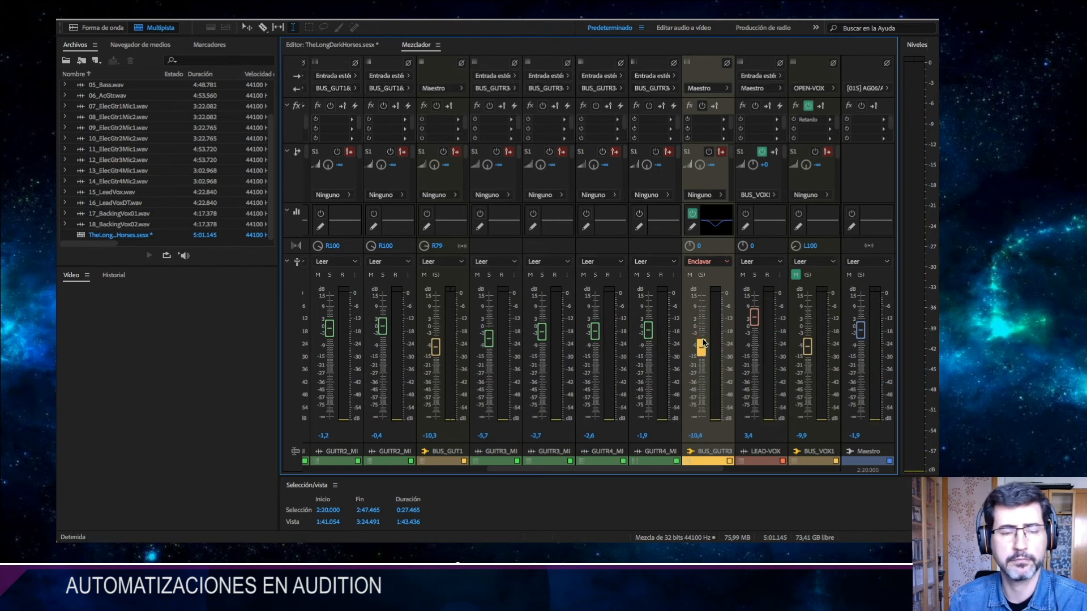
left_click(366, 47)
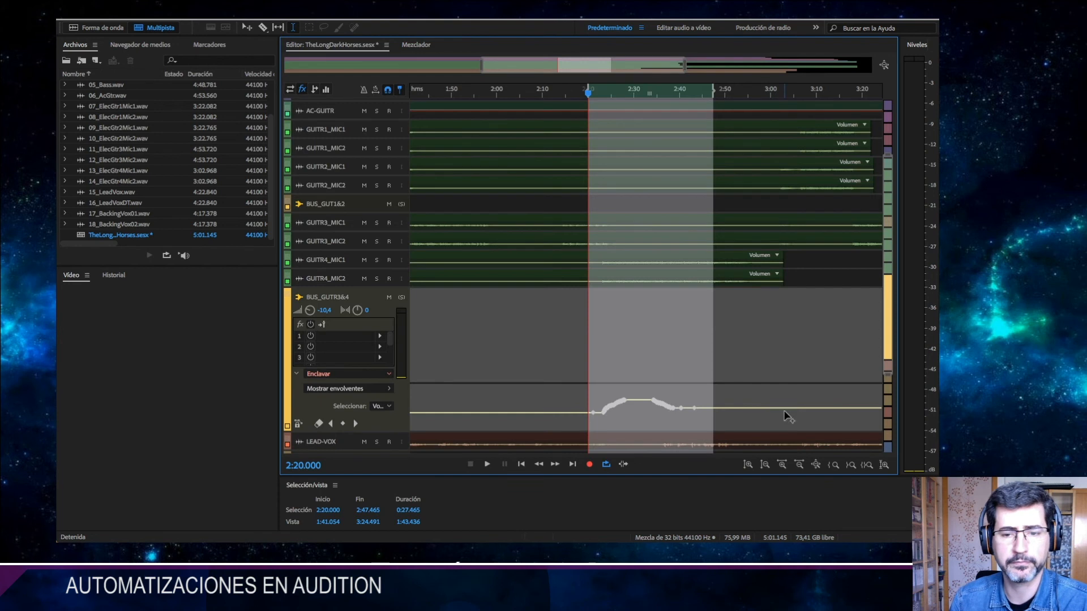
Set BUS_GUTR3&4's automation mode to Desactivado in the editor and audition the selected range.
left_click(384, 379)
left_click(340, 381)
key("space")
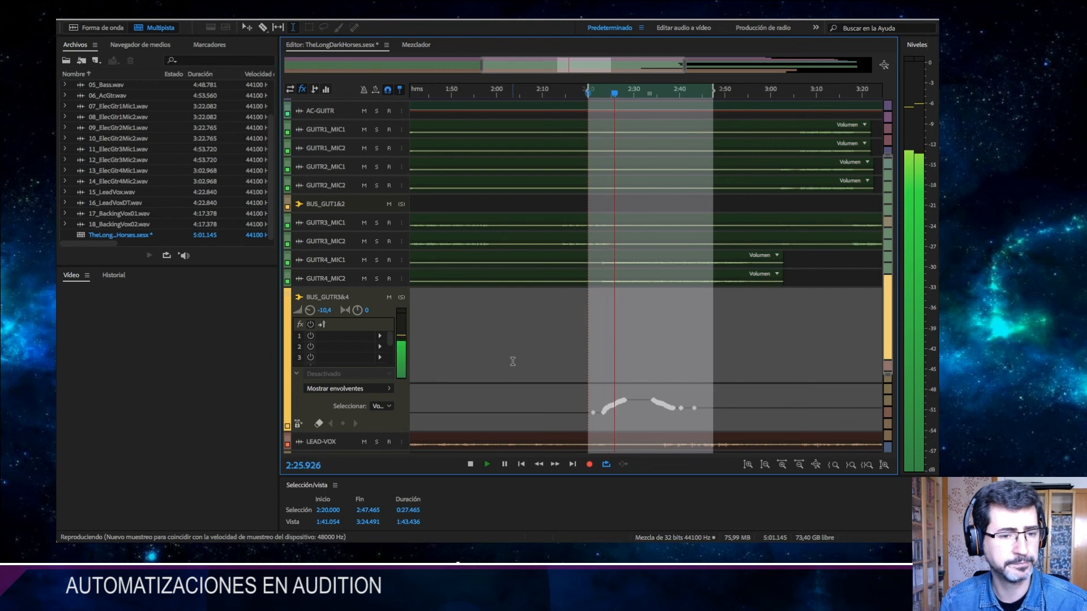
key("space")
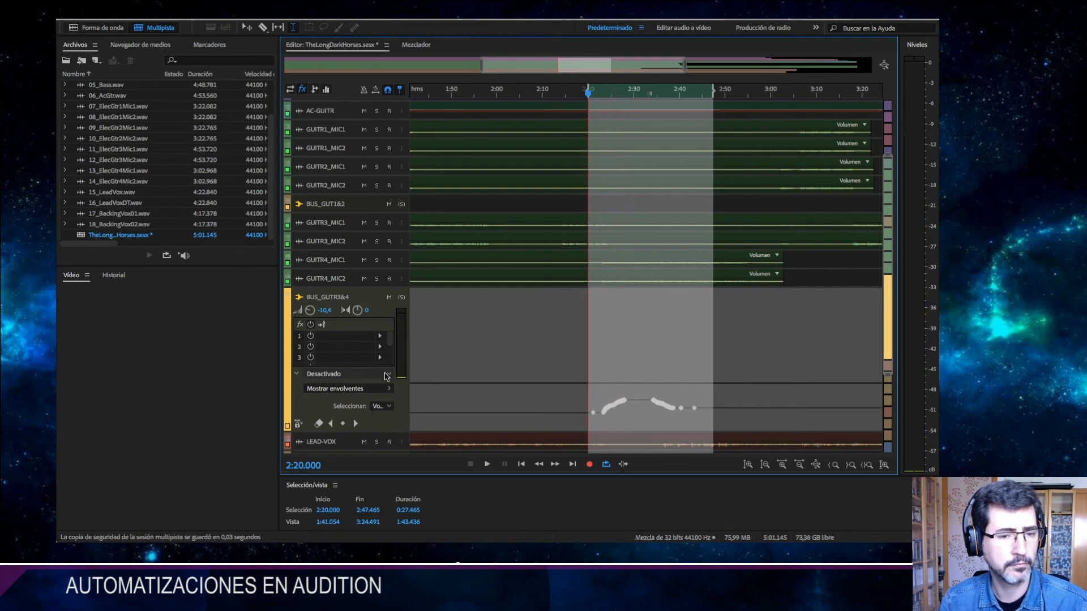
Set BUS_GUTR3&4's automation mode to Leer and audition the selected range with its volume automation.
left_click(389, 374)
left_click(356, 396)
key("space")
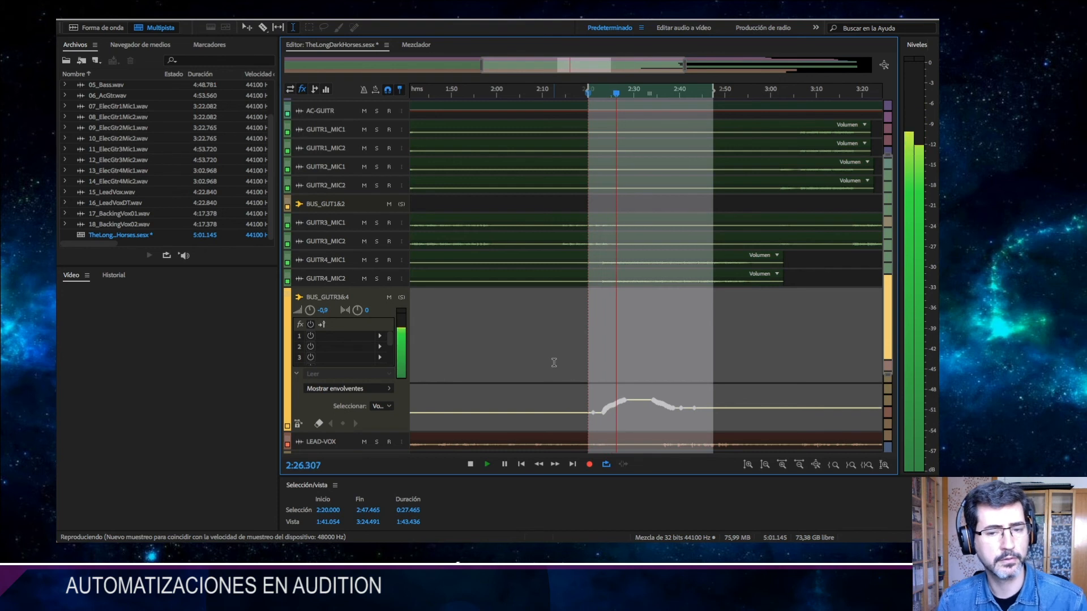
key("space")
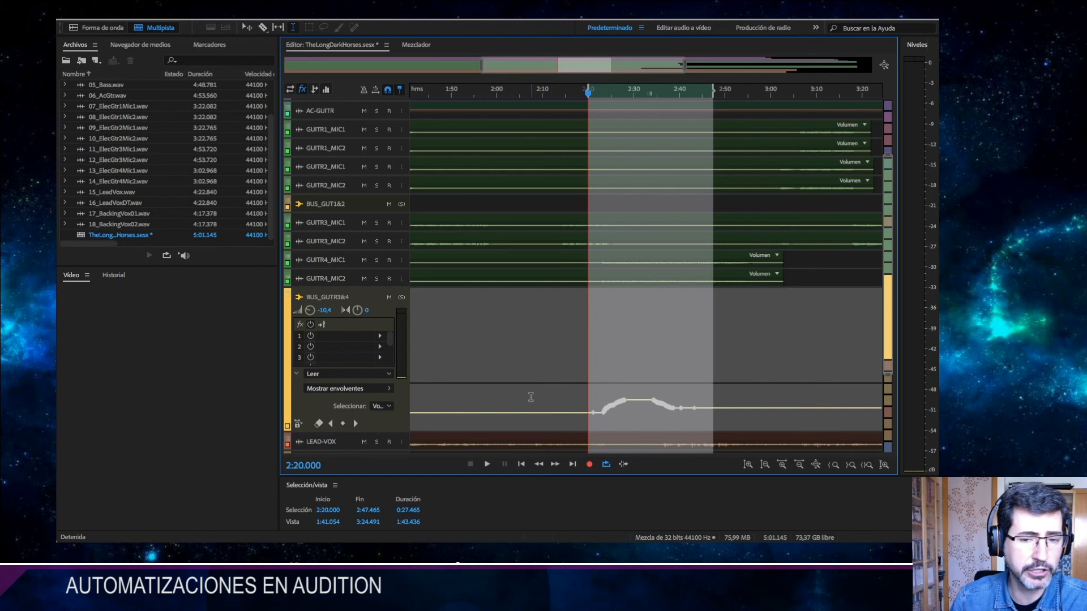
Protect BUS_GUTR3&4's volume envelope against automation writing and examine the dense keyframes on its rising section.
left_click(299, 424)
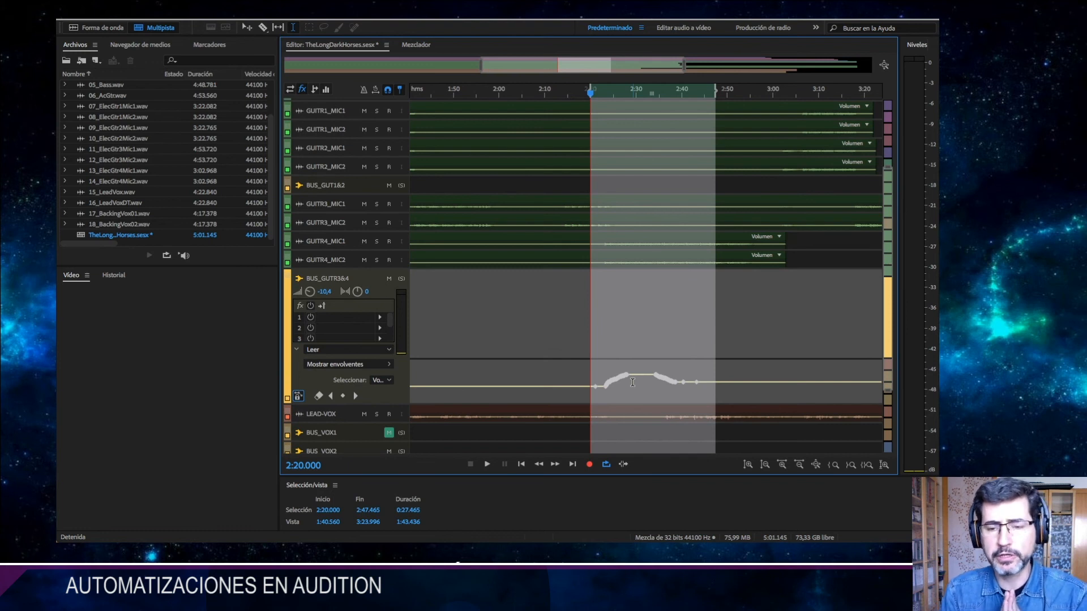
scroll(619, 364, "down", 1)
scroll(618, 363, "up", 7)
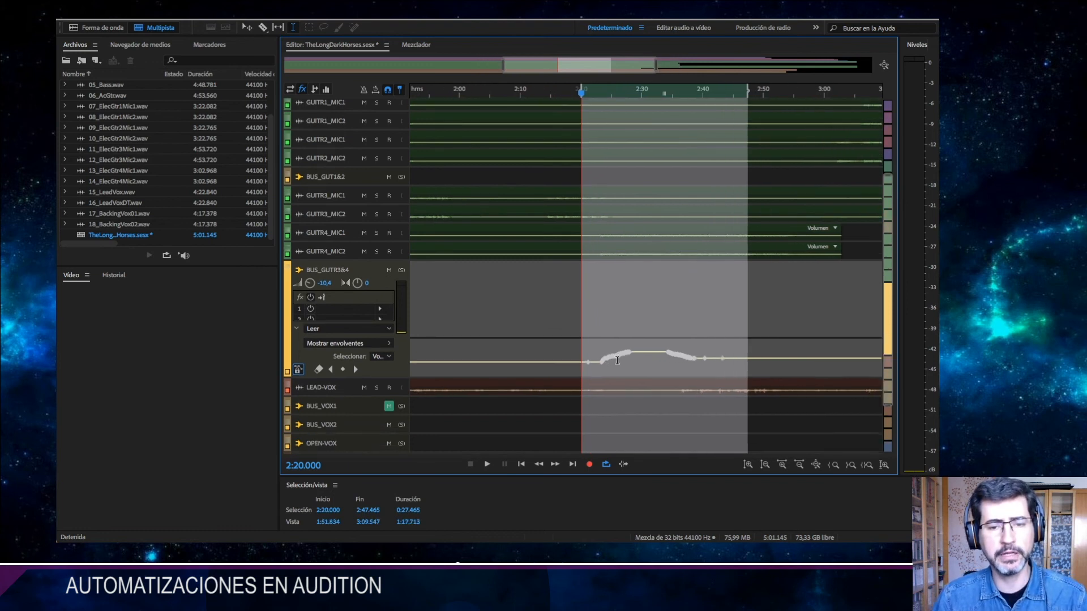
scroll(618, 363, "up", 7)
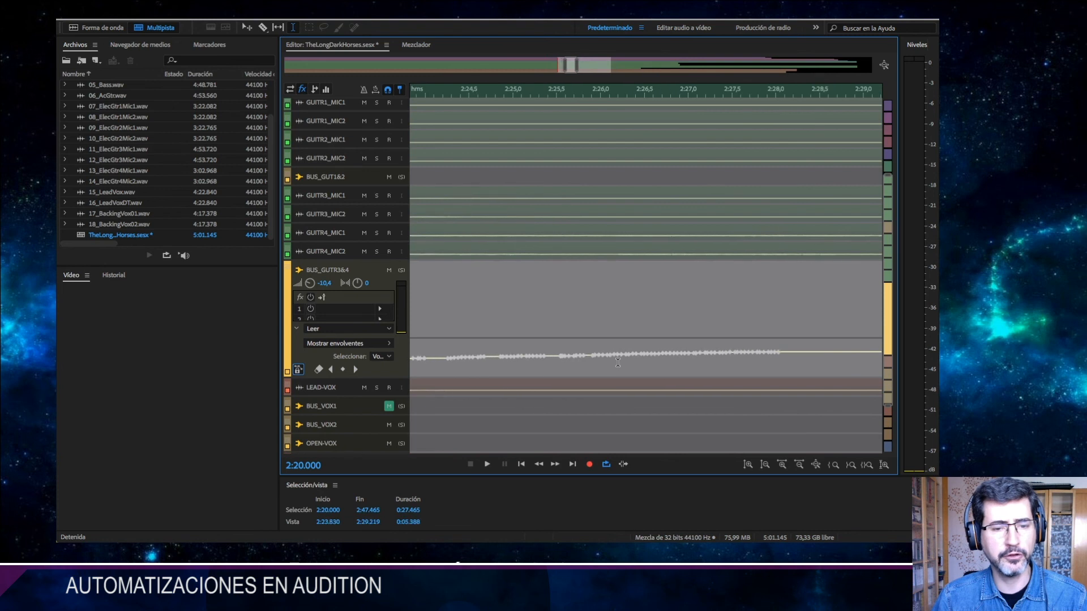
scroll(618, 363, "down", 1)
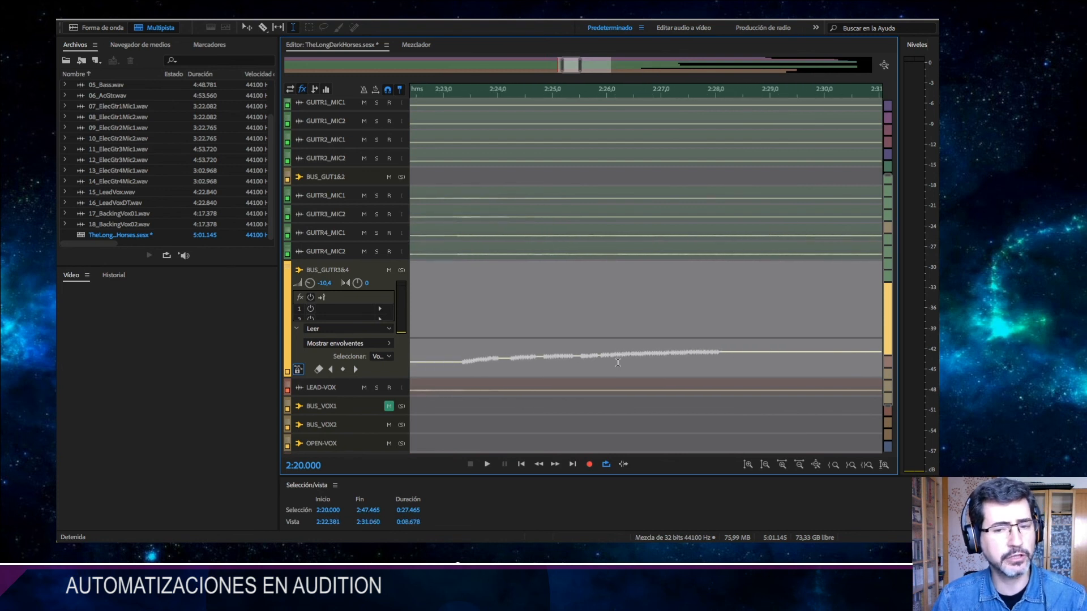
scroll(618, 363, "down", 4)
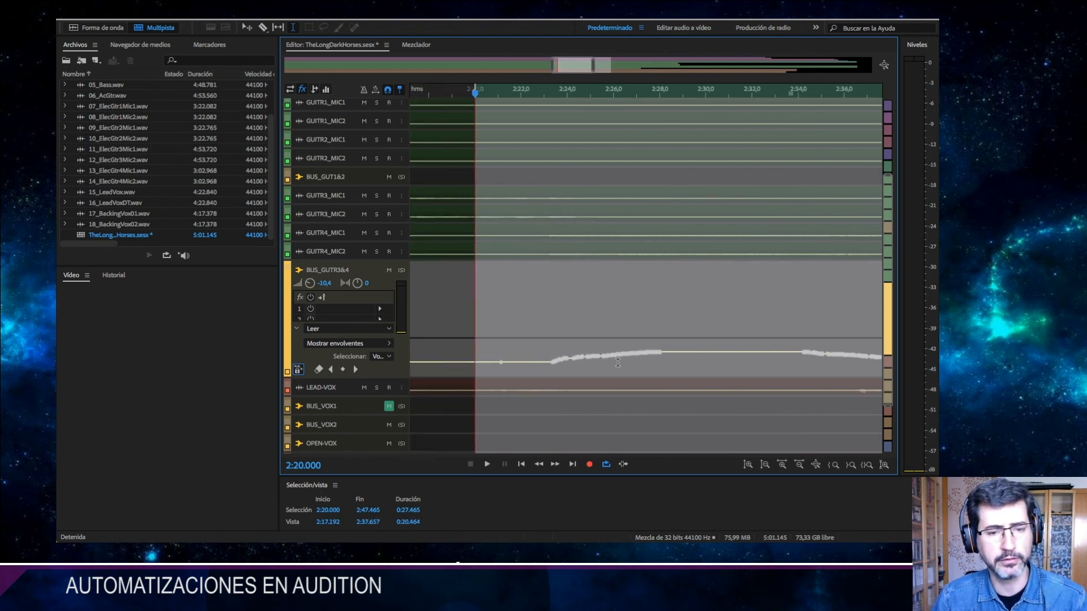
scroll(618, 363, "down", 7)
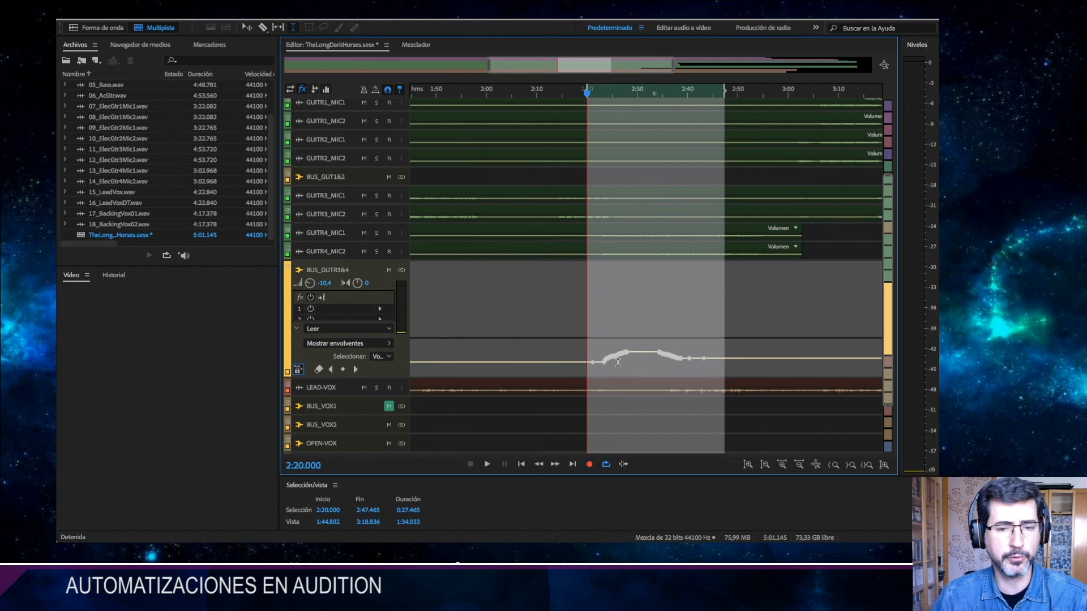
Try to delete the dense keyframes on the rising section of BUS_GUTR3&4's volume envelope, and undo the deletion.
scroll(616, 363, "up", 5)
scroll(614, 366, "down", 3)
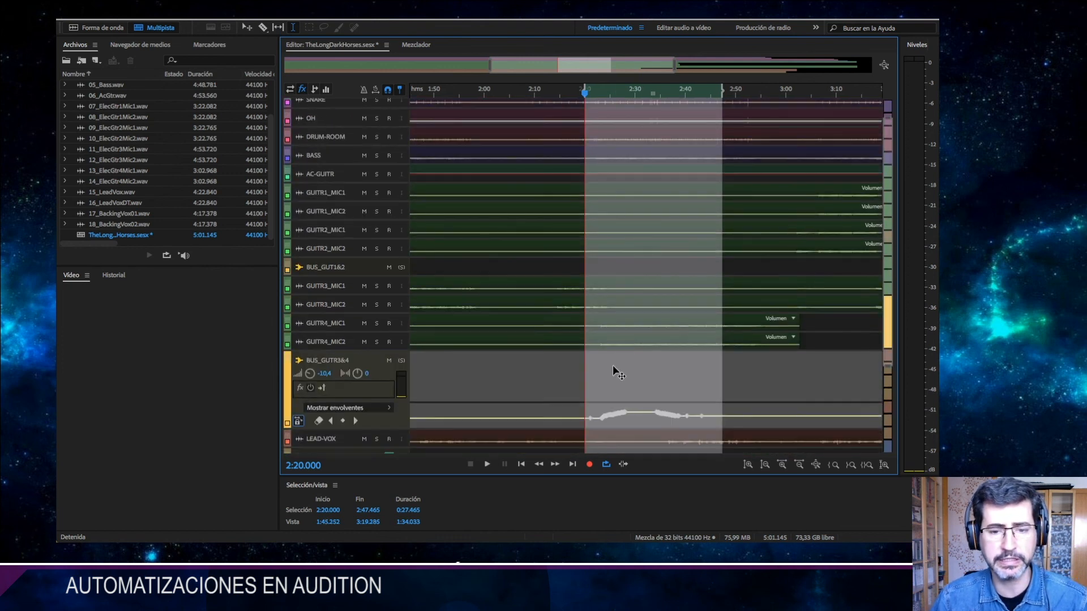
scroll(628, 416, "up", 4)
scroll(628, 417, "up", 10)
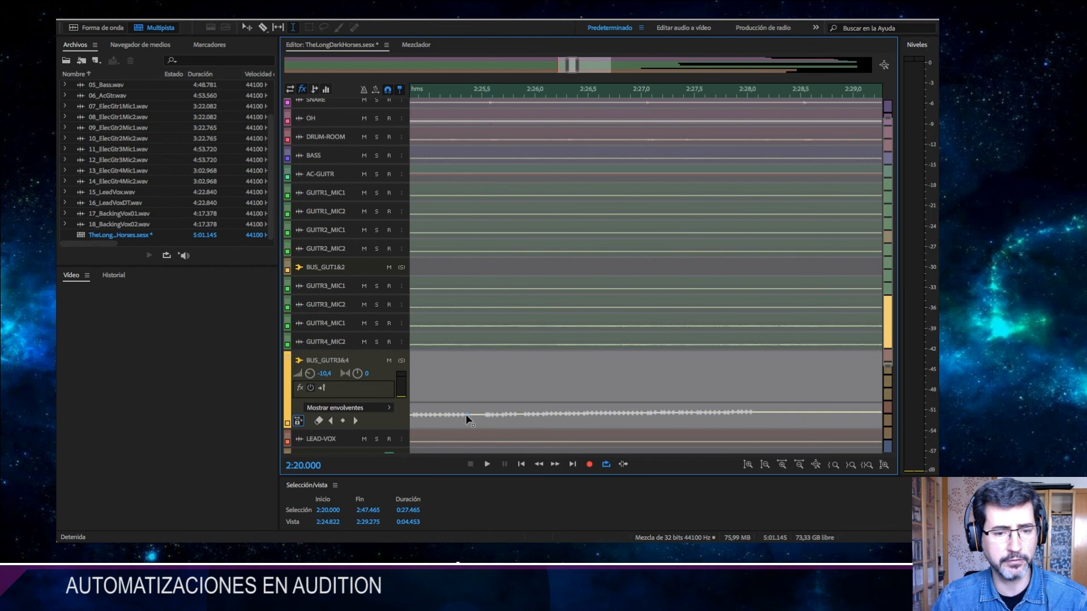
left_click(751, 412, "shift")
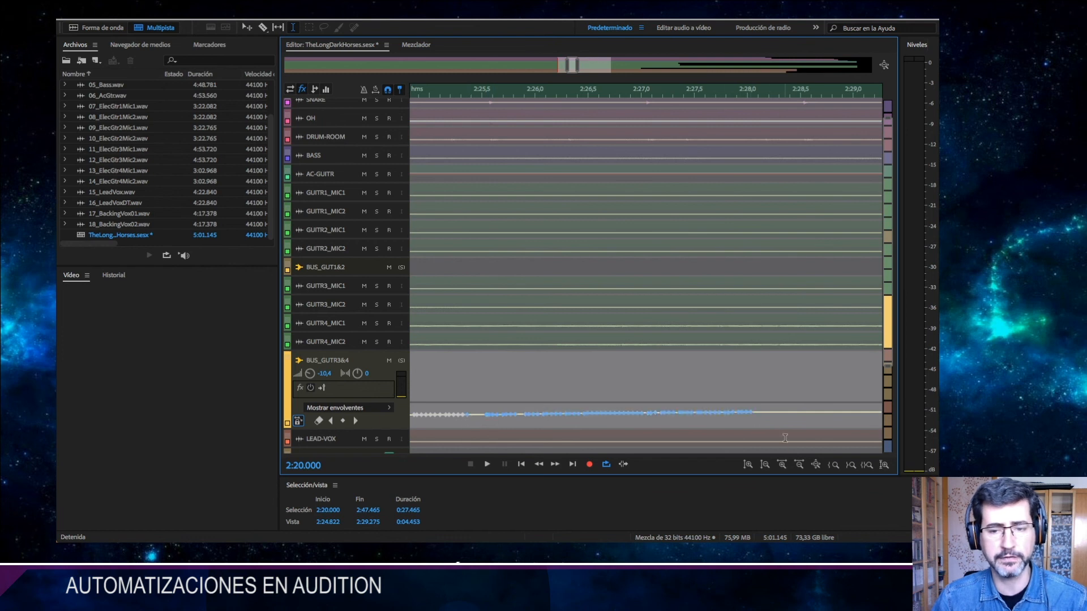
key("Delete")
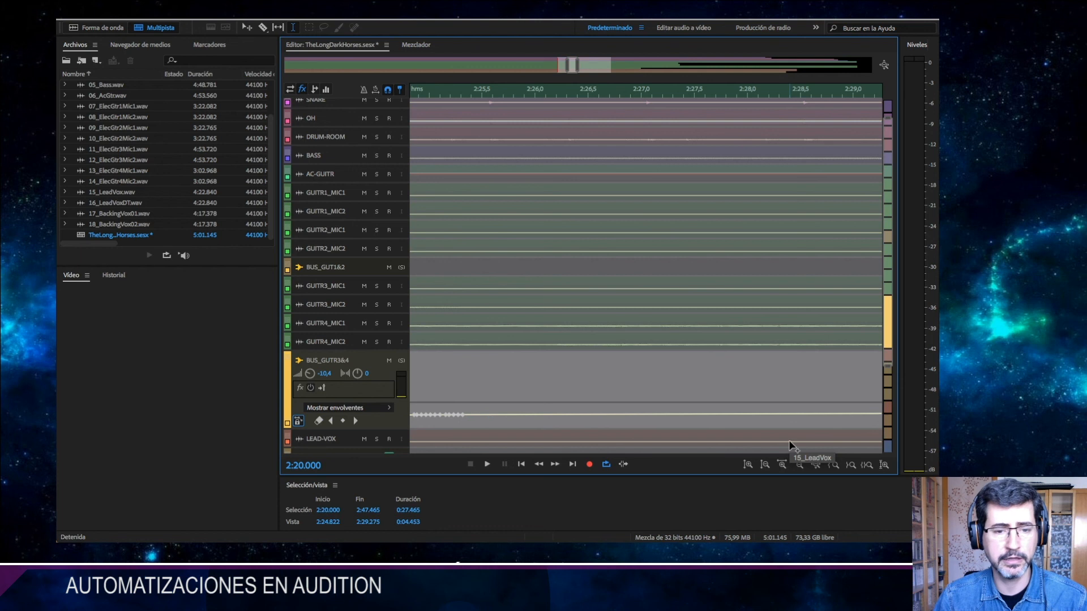
key("ctrl+z")
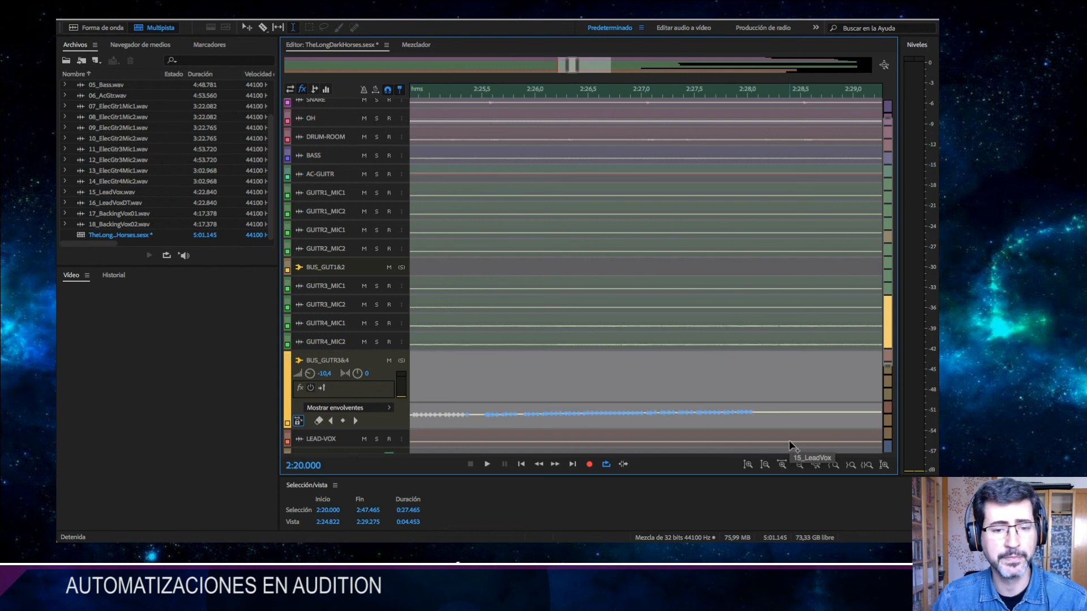
scroll(607, 399, "down", 5)
scroll(607, 399, "down", 2)
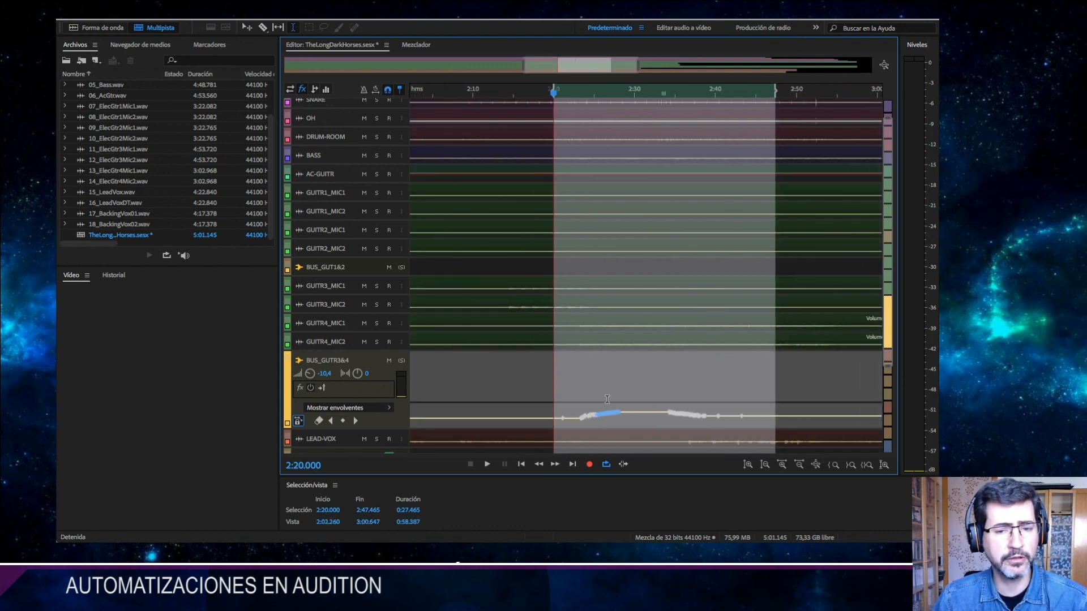
Set the minimum time for automation keyframe interval reduction to 200 ms in the Multipista preferences.
left_click(228, 6)
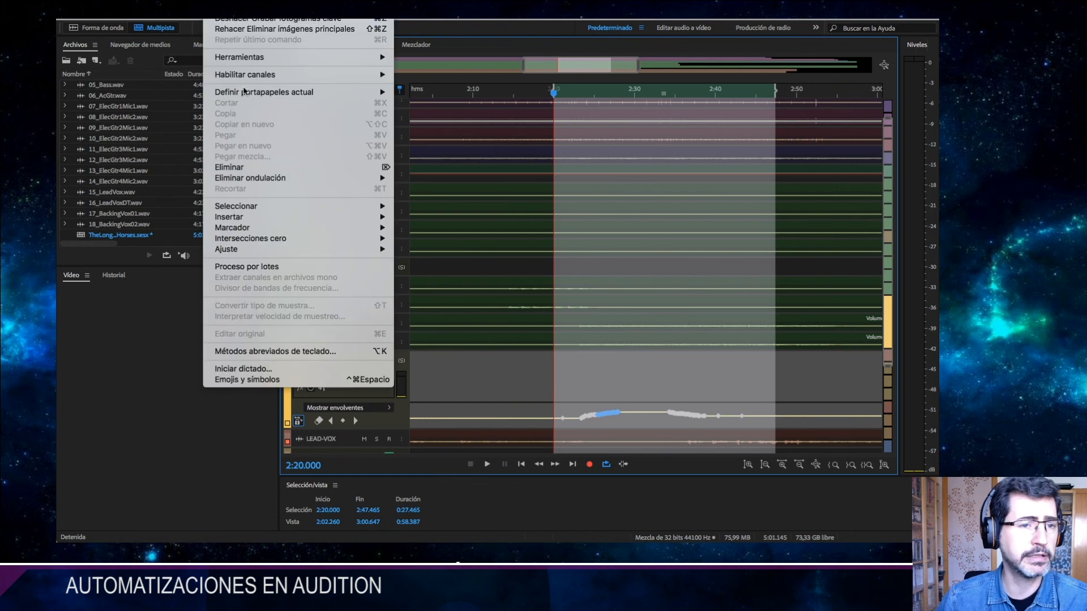
mouse_move(108, 7)
mouse_move(133, 36)
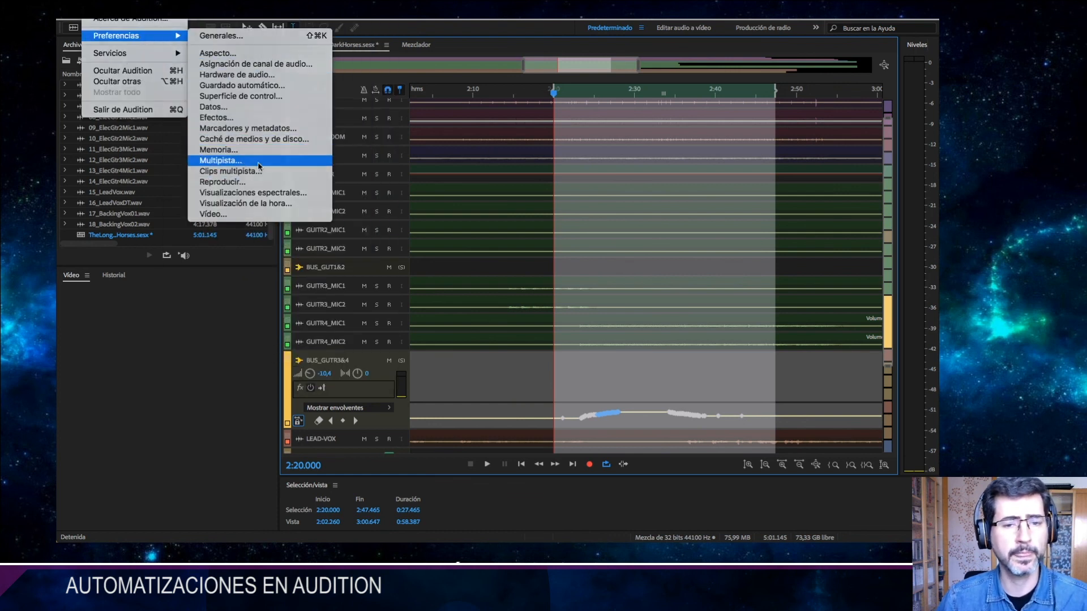
left_click(220, 161)
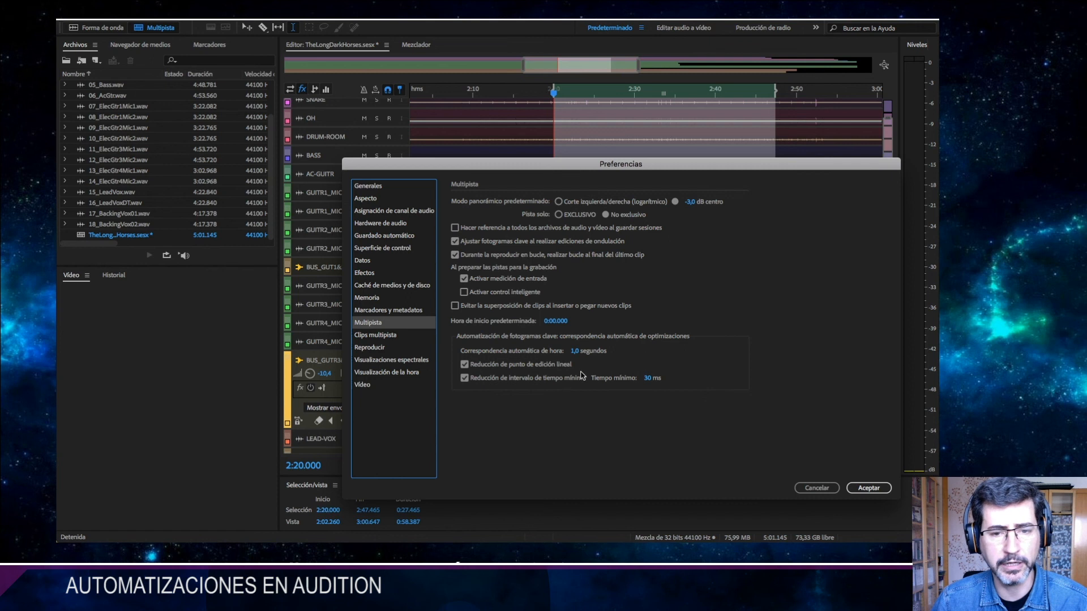
left_click(648, 378)
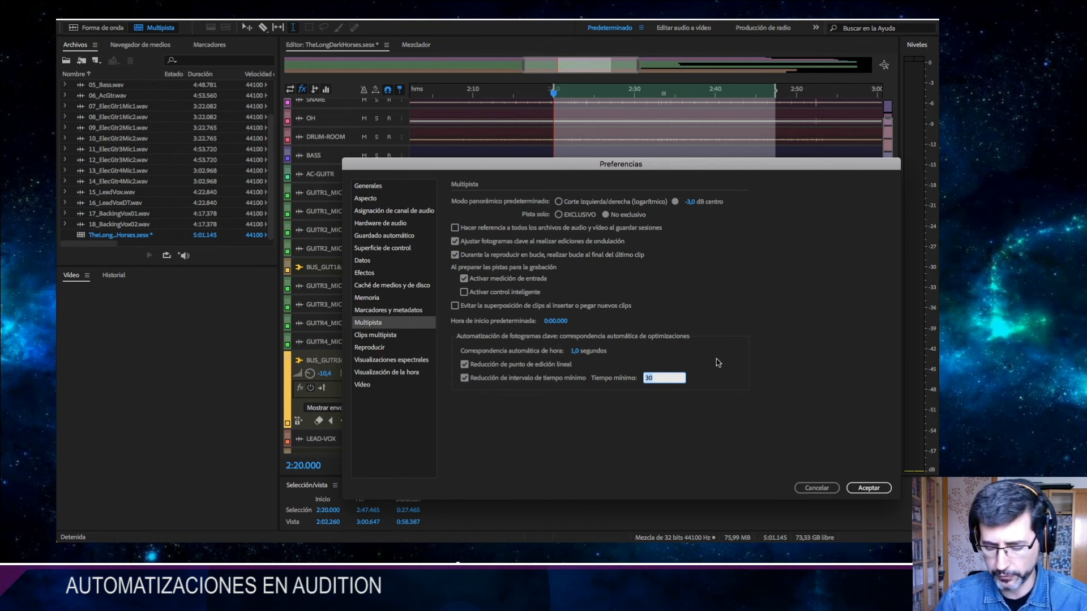
type("200")
key("Return")
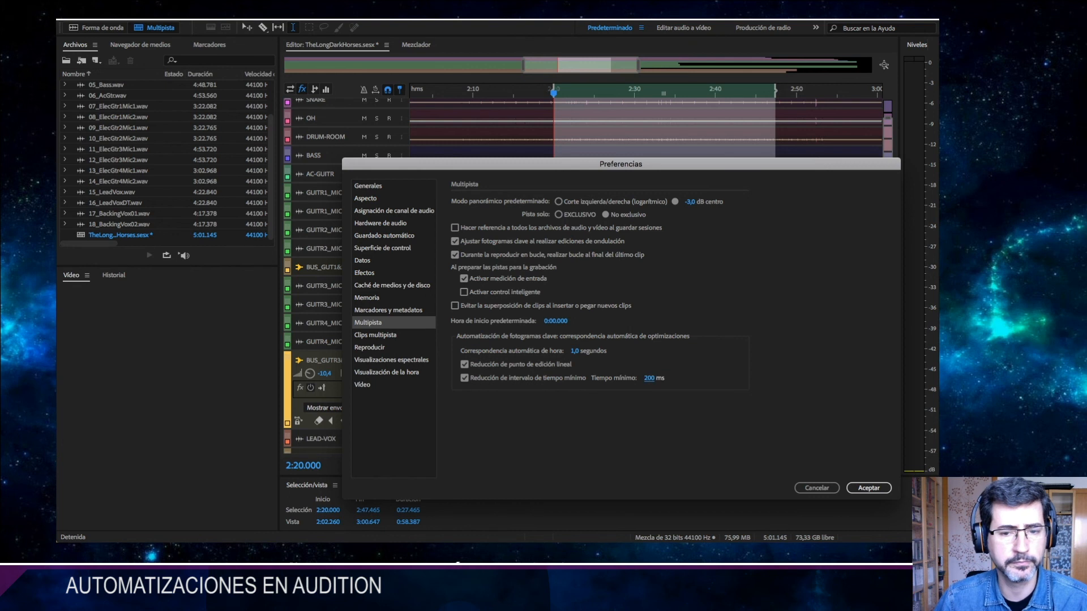
key("Return")
In Escribir mode, record a BUS_GUTR3&4 fader rise to about 2.3 dB and a drop to about -7.9 dB during playback, and view the envelope.
scroll(362, 379, "down", 3)
left_click(363, 377)
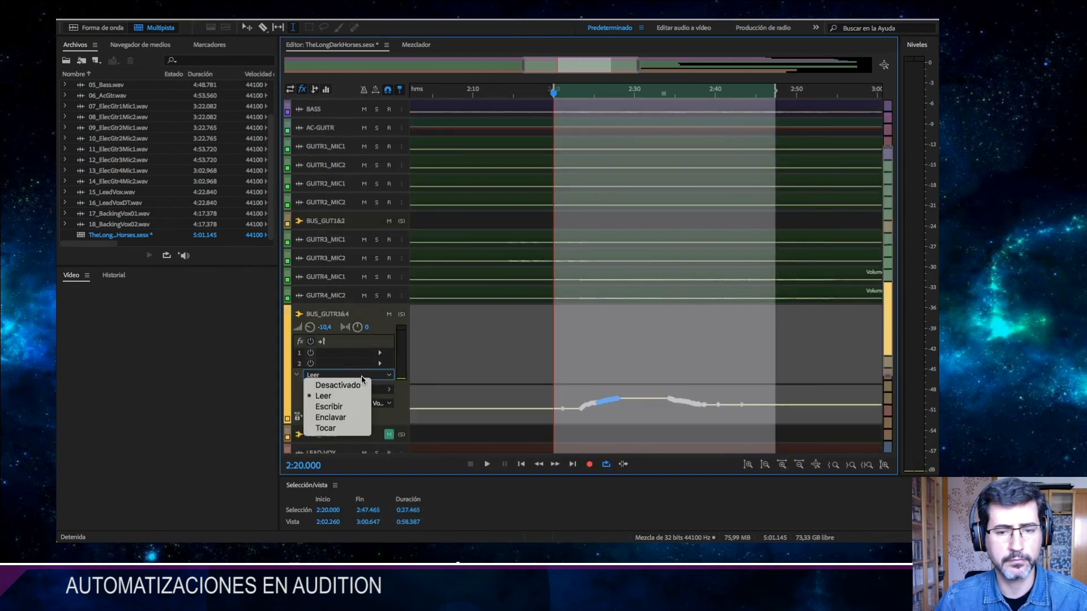
left_click(331, 406)
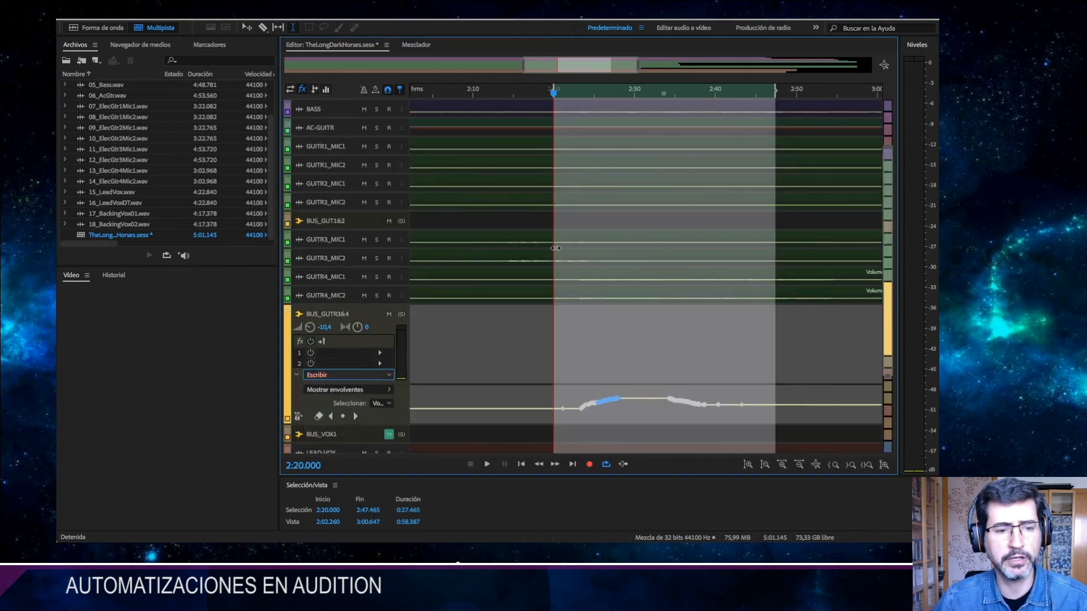
left_click(424, 46)
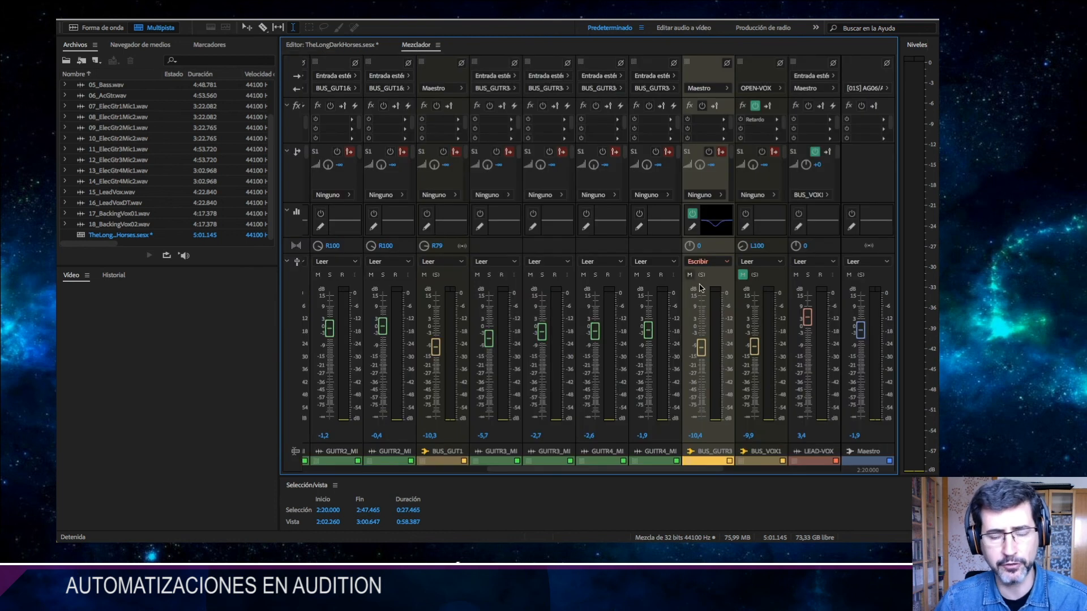
key("space")
left_click_drag(702, 347, 702, 322)
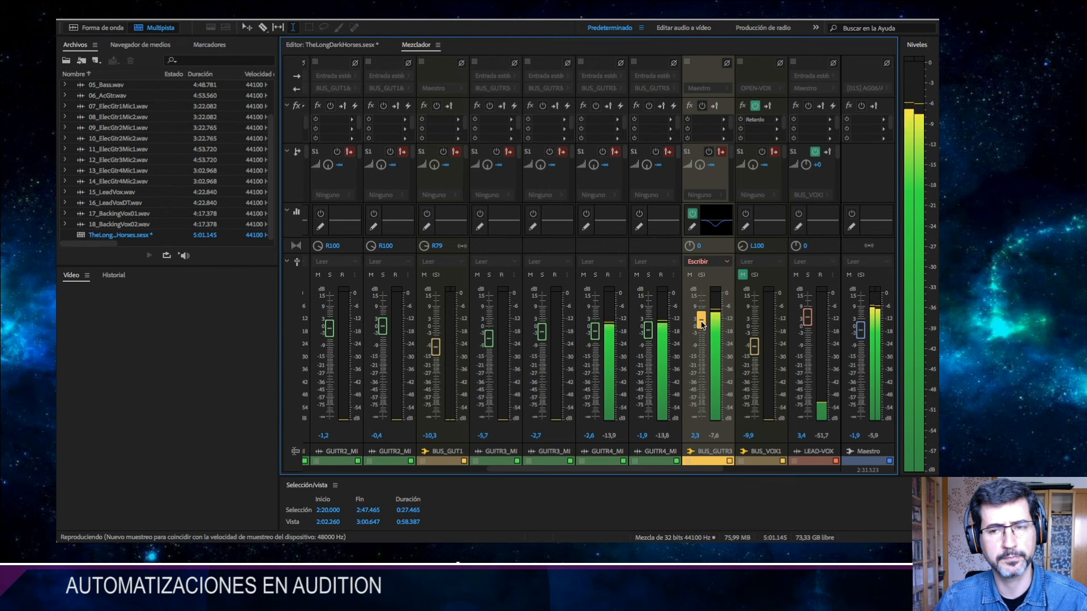
left_click_drag(702, 324, 701, 352)
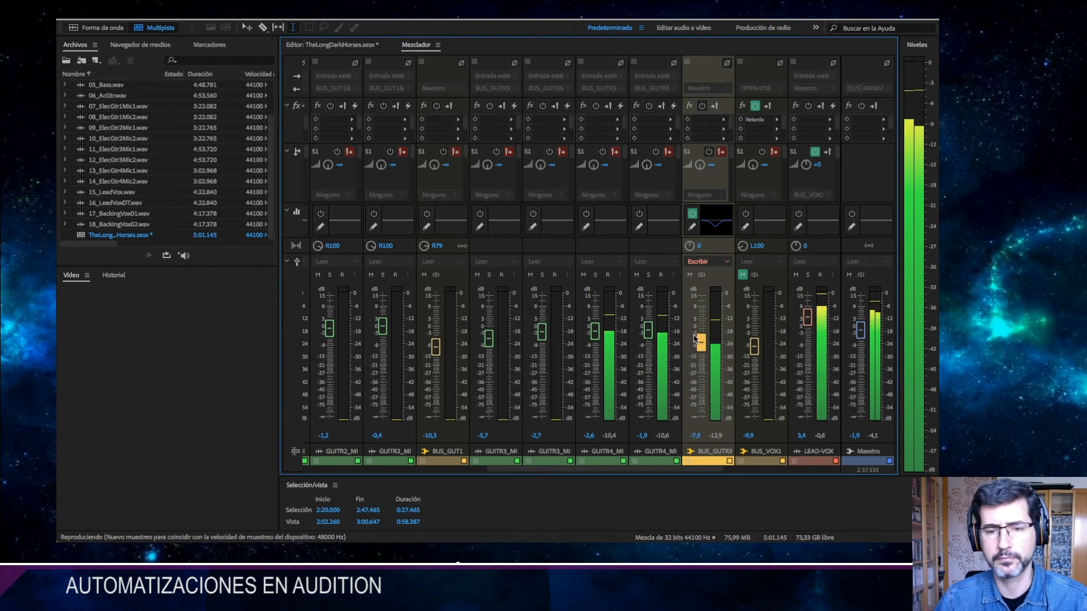
key("space")
left_click(351, 45)
scroll(579, 442, "up", 5)
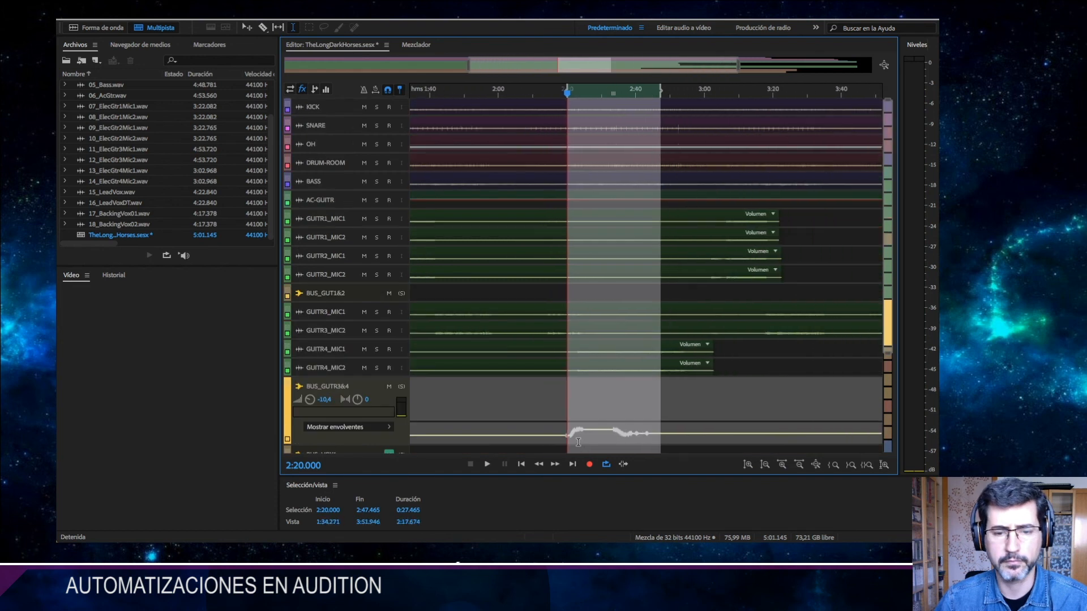